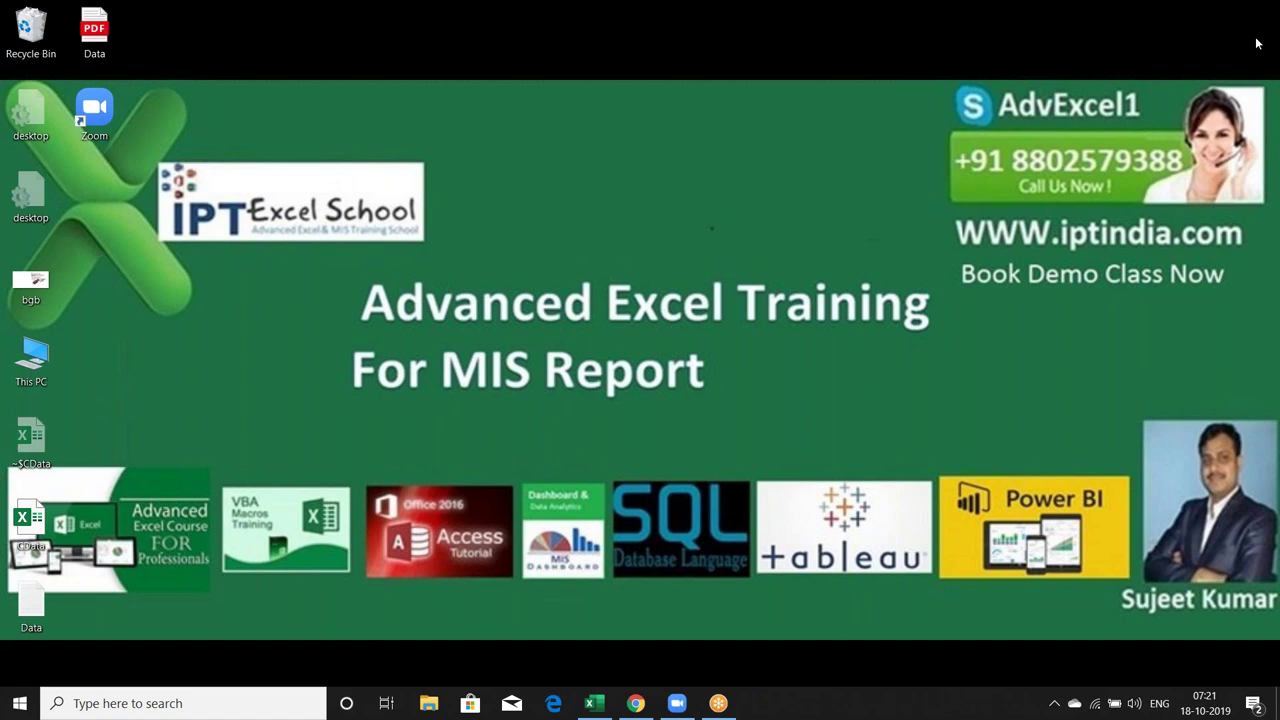
- Switch to the open Book3 workbook from the Excel icon on the taskbar
click(590, 704)
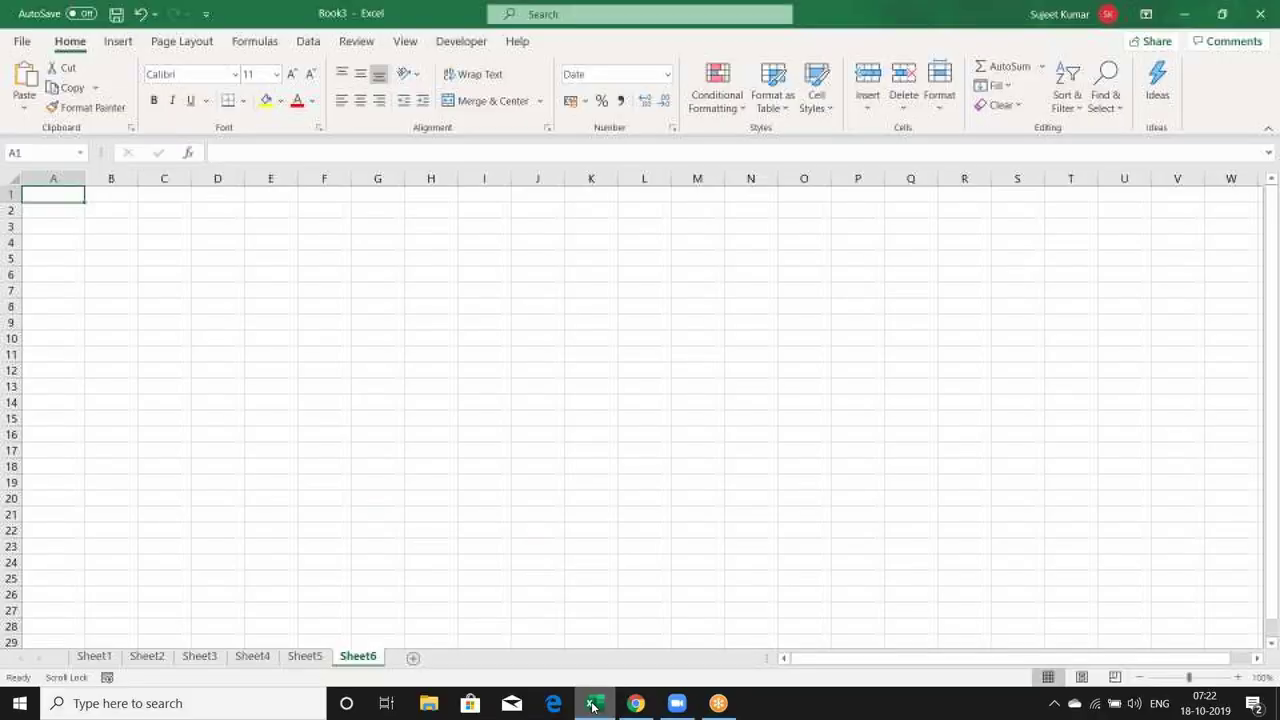
- Insert Module1 in the Visual Basic editor and declare an empty Sub rr() macro
click(474, 44)
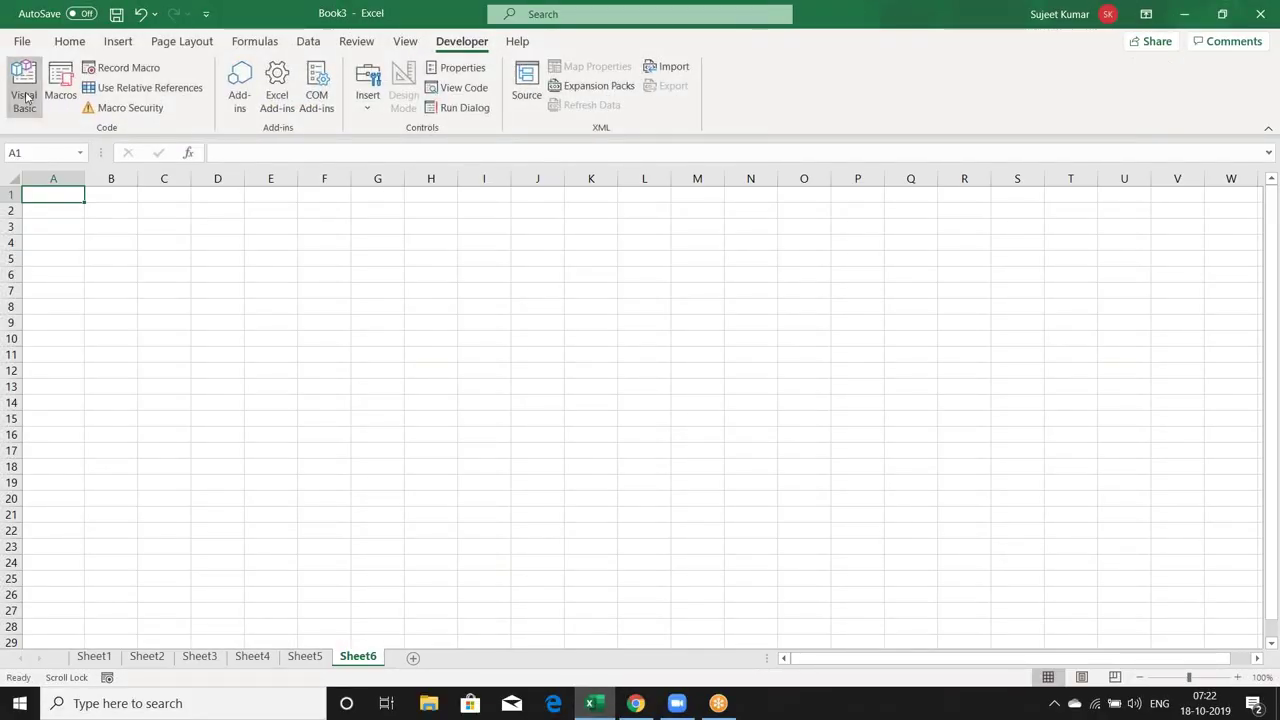
click(26, 97)
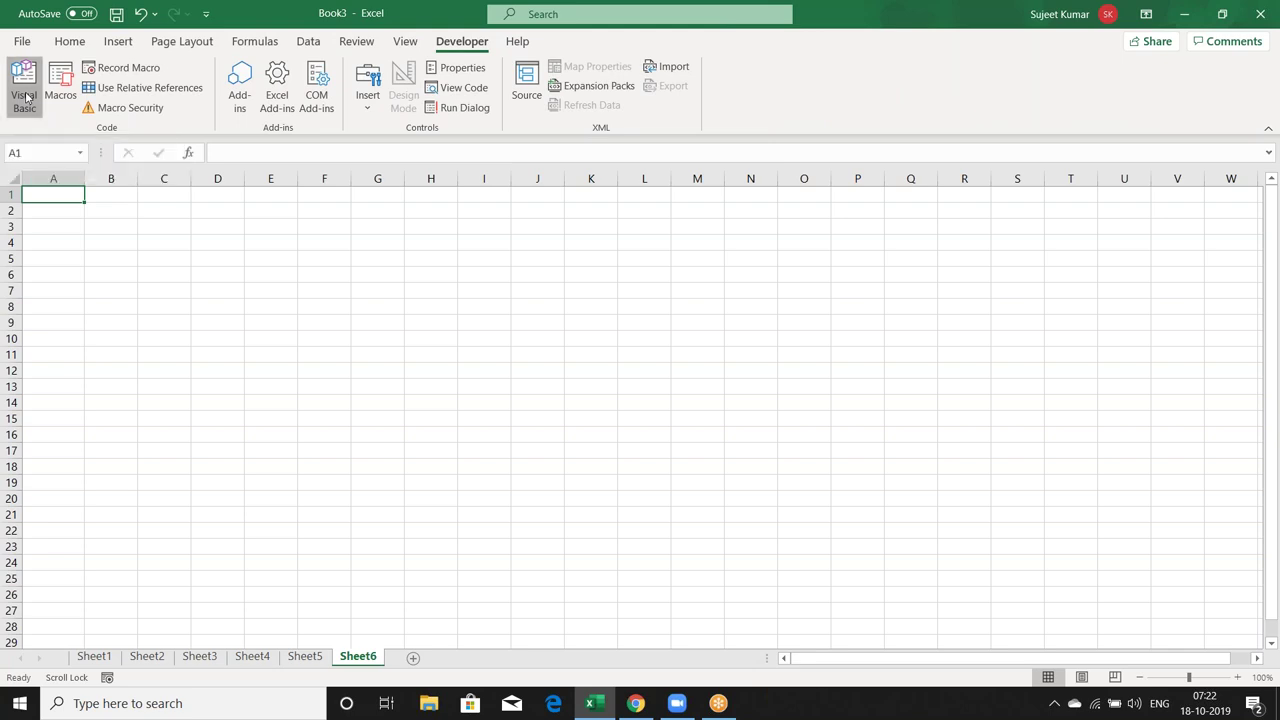
click(113, 31)
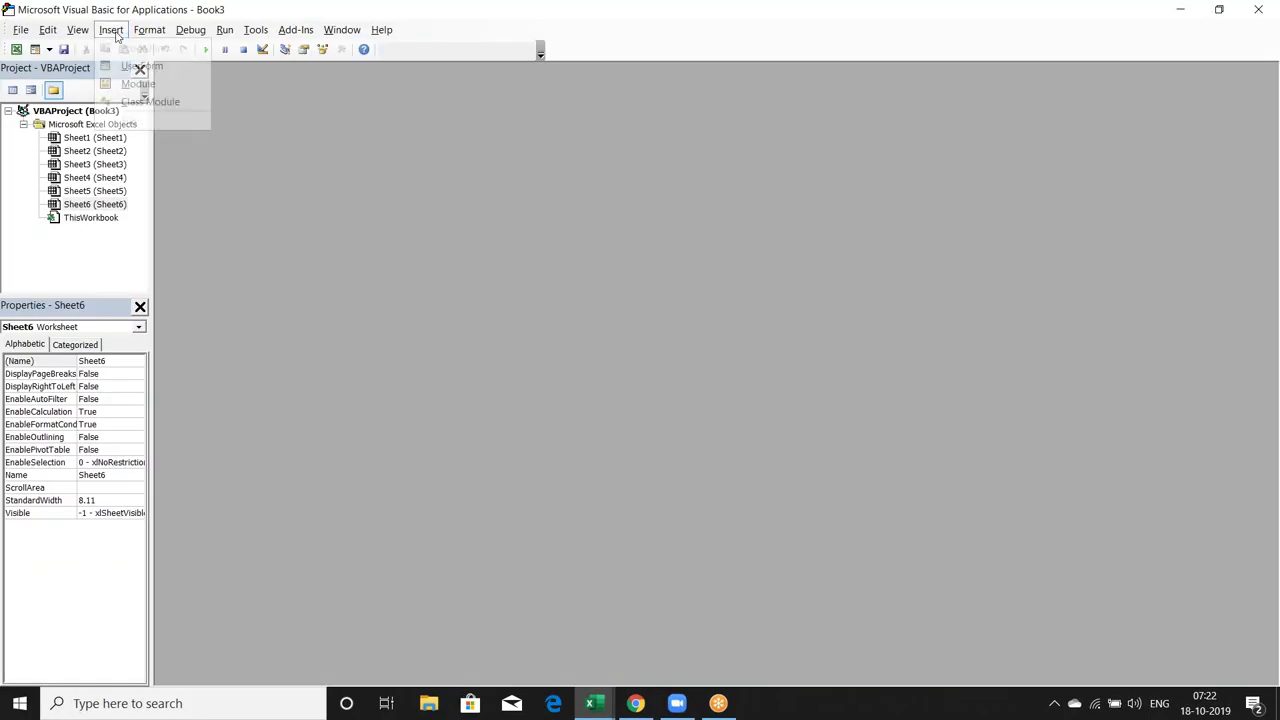
click(134, 84)
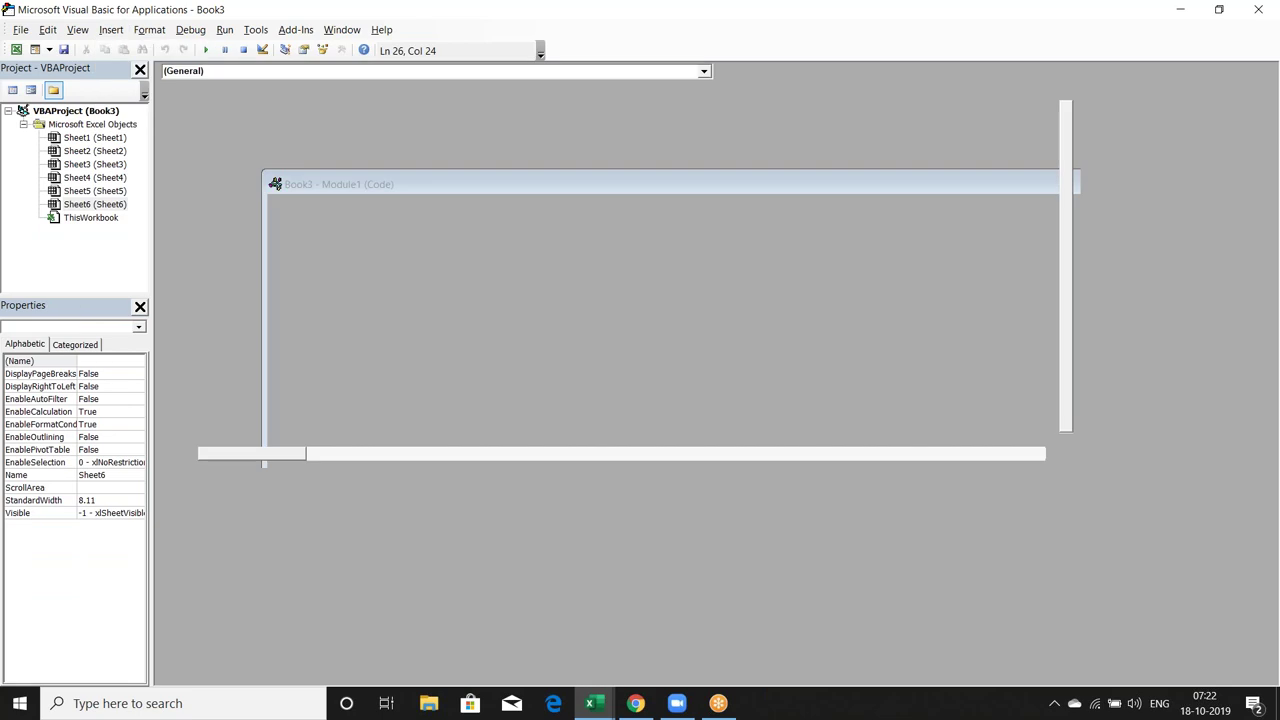
text(sub rr())
key(Return)
key(Return)
key(Return)
key(Return)
key(Return)
key(Return)
key(Return)
click(181, 130)
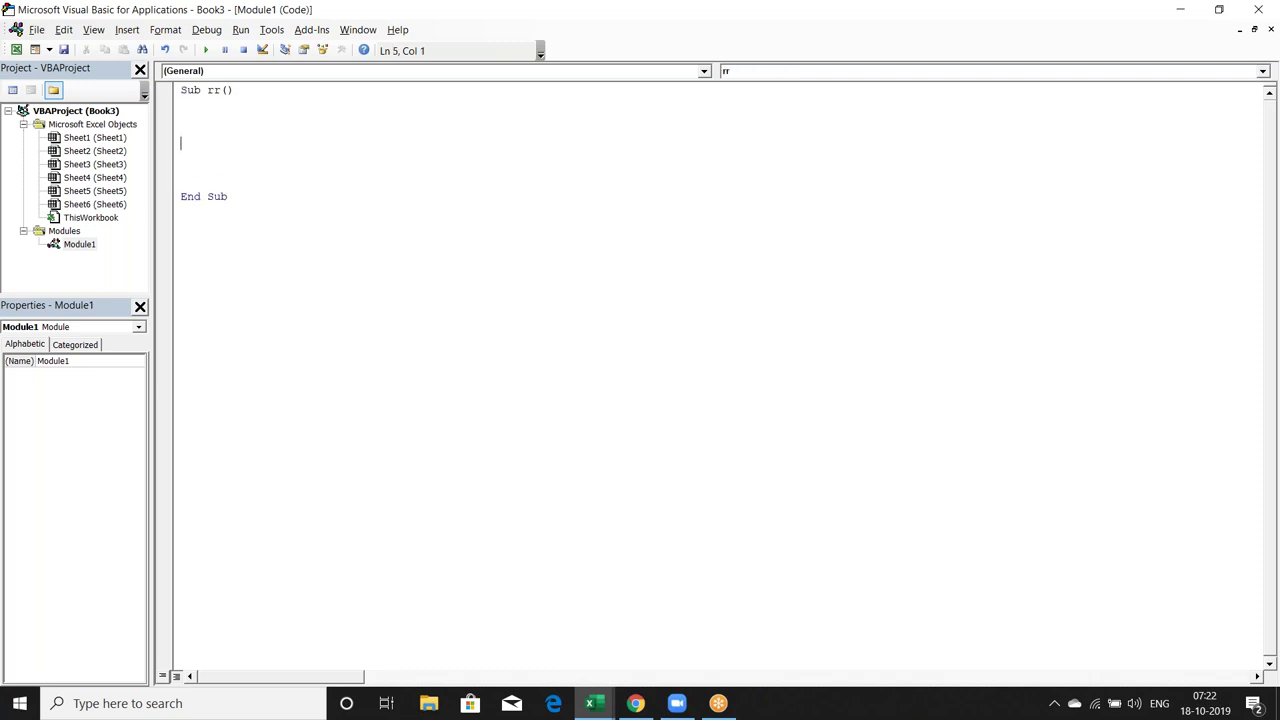
- Write a For i = 1 To 6 … Next i loop skeleton inside rr
text(for i = 1 to 6)
key(Return)
key(Return)
key(Return)
text(next i)
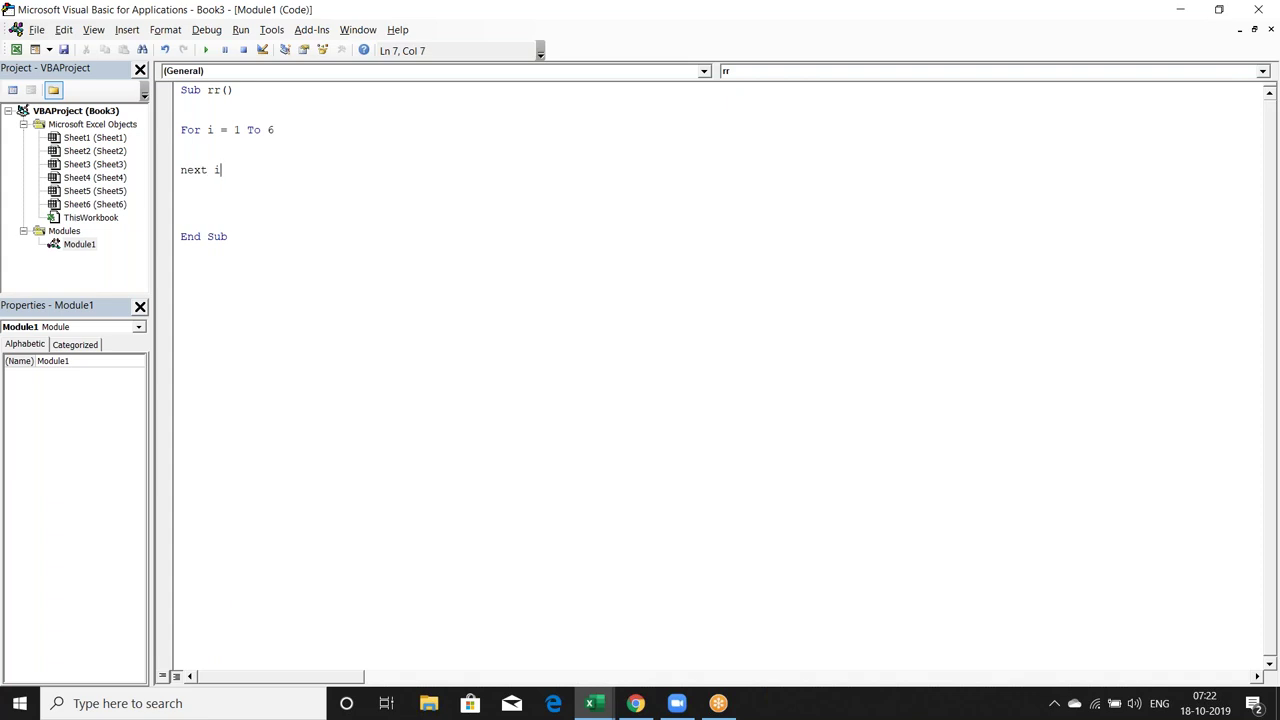
click(181, 143)
key(alt+Tab)
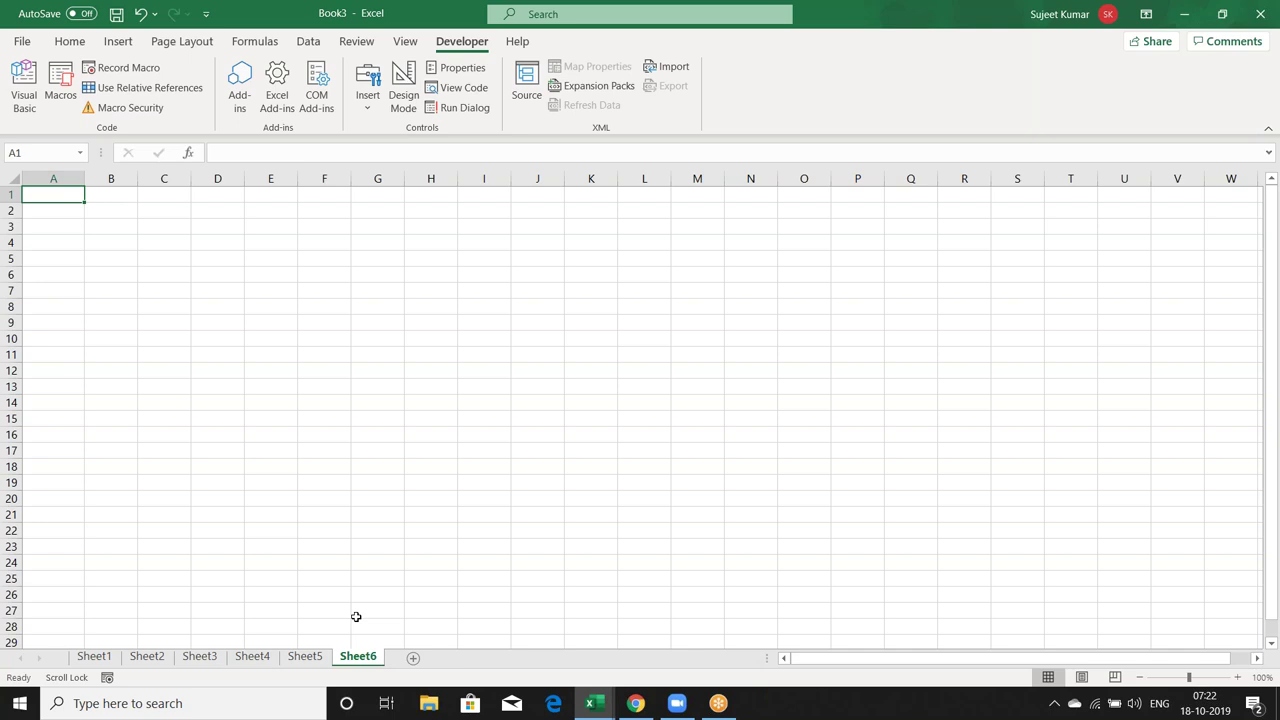
key(alt+F11)
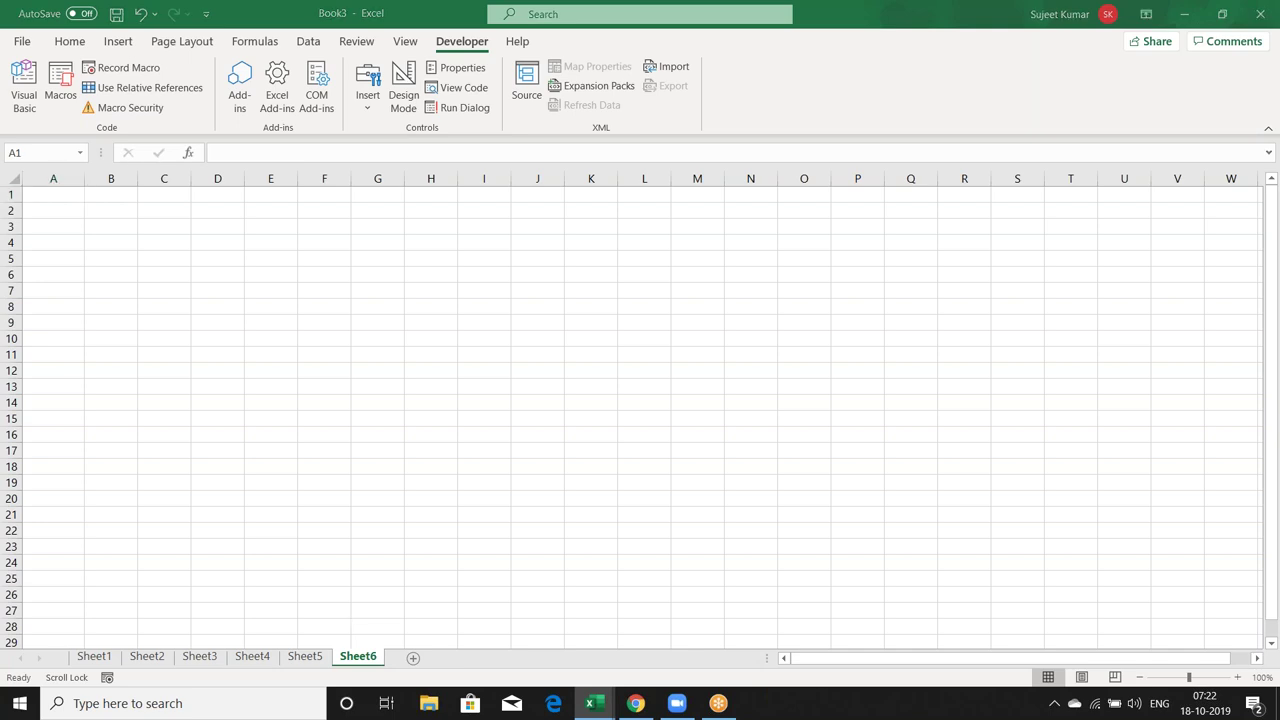
- Add Sheets(i).Name = "Data" & i inside the loop and review its 1 To 6 range
click(246, 157)
key(Return)
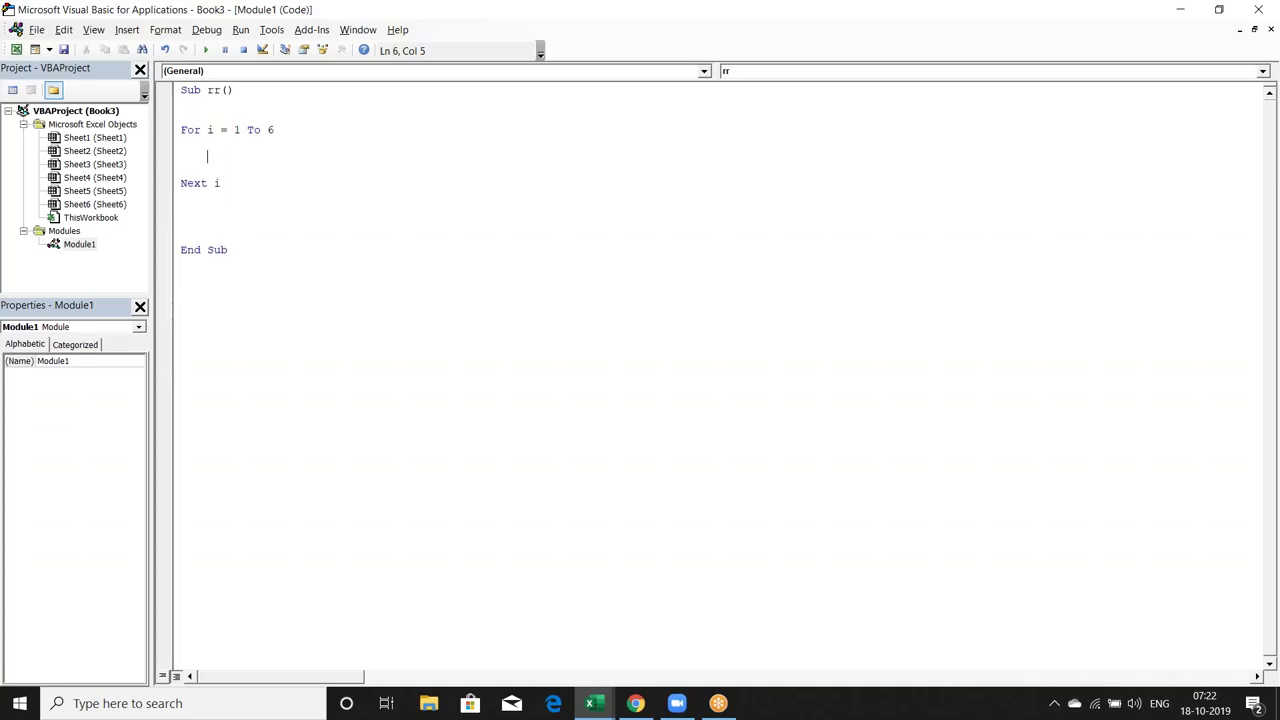
text(sheets)
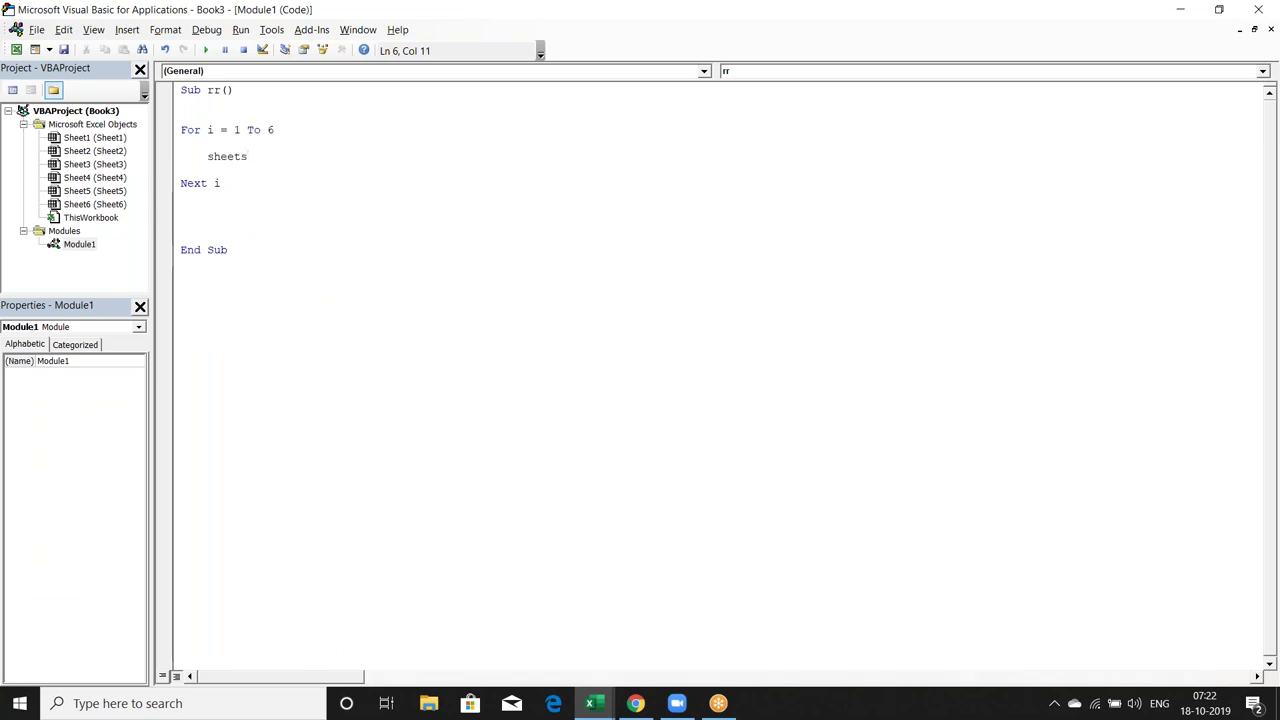
text((i))
text(.name ="Data" & i)
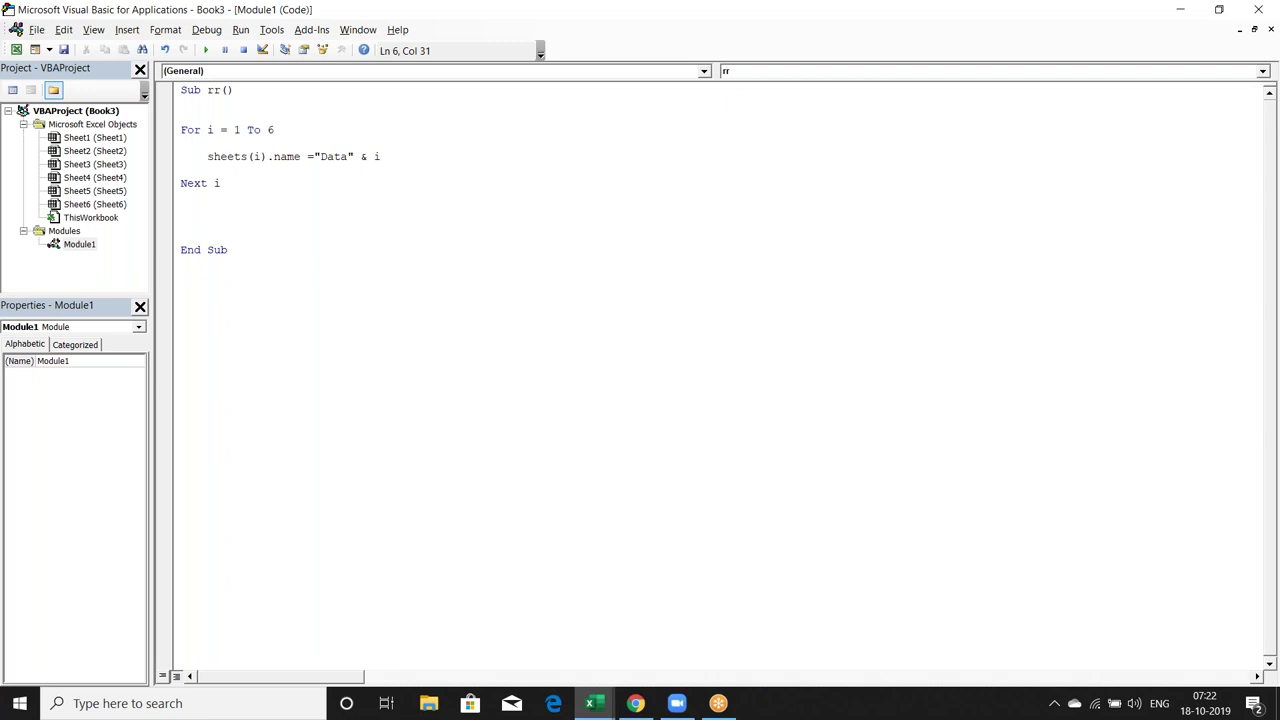
click(207, 143)
click(275, 130)
key(Left)
key(Left)
key(Left)
key(Left)
key(Right)
key(Right)
key(Right)
key(Right)
key(shift+Right)
key(shift+Right)
key(shift+Right)
key(shift+Right)
key(shift+Right)
key(shift+Right)
key(shift+Right)
key(shift+Right)
key(shift+Right)
key(shift+Right)
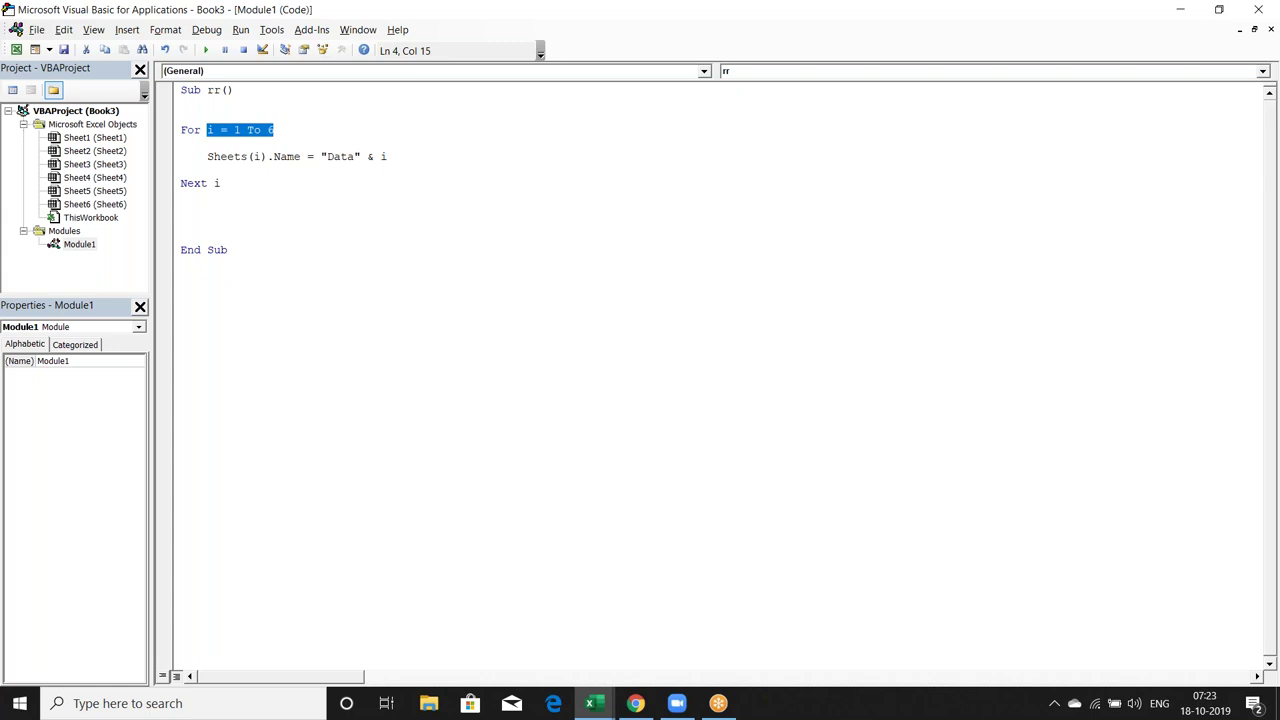
key(Down)
key(Down)
key(Down)
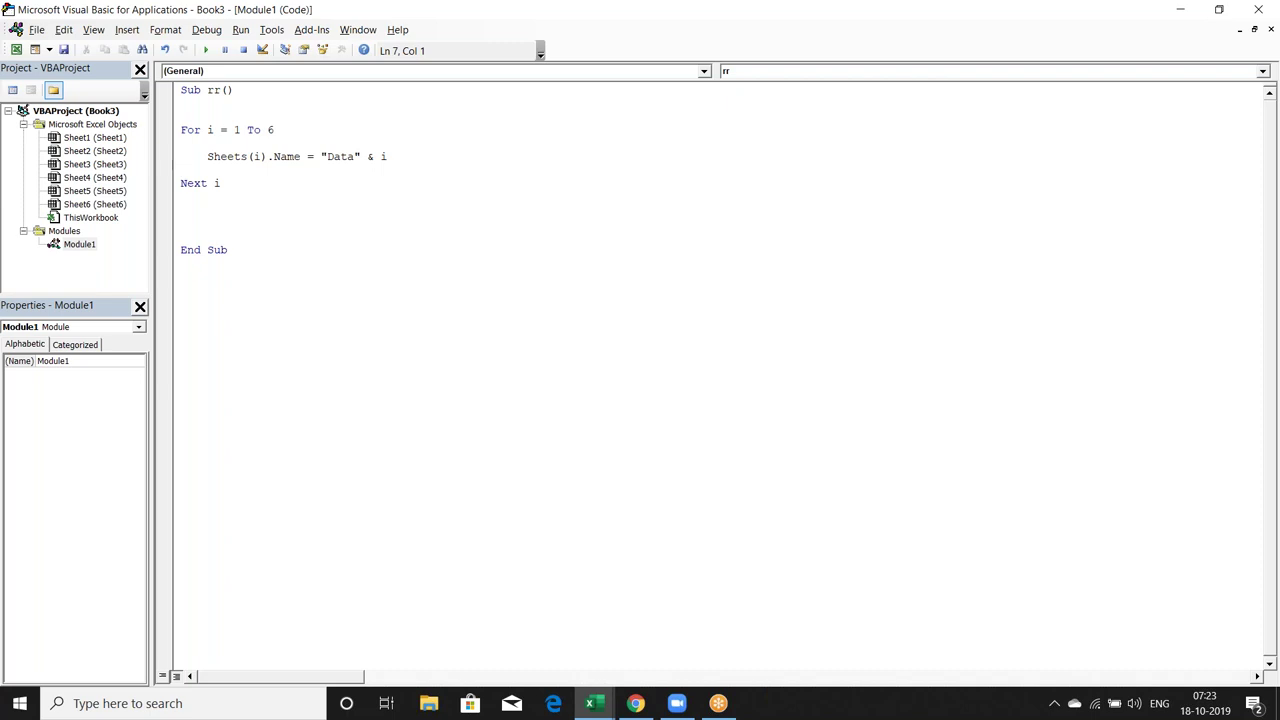
key(alt+F11)
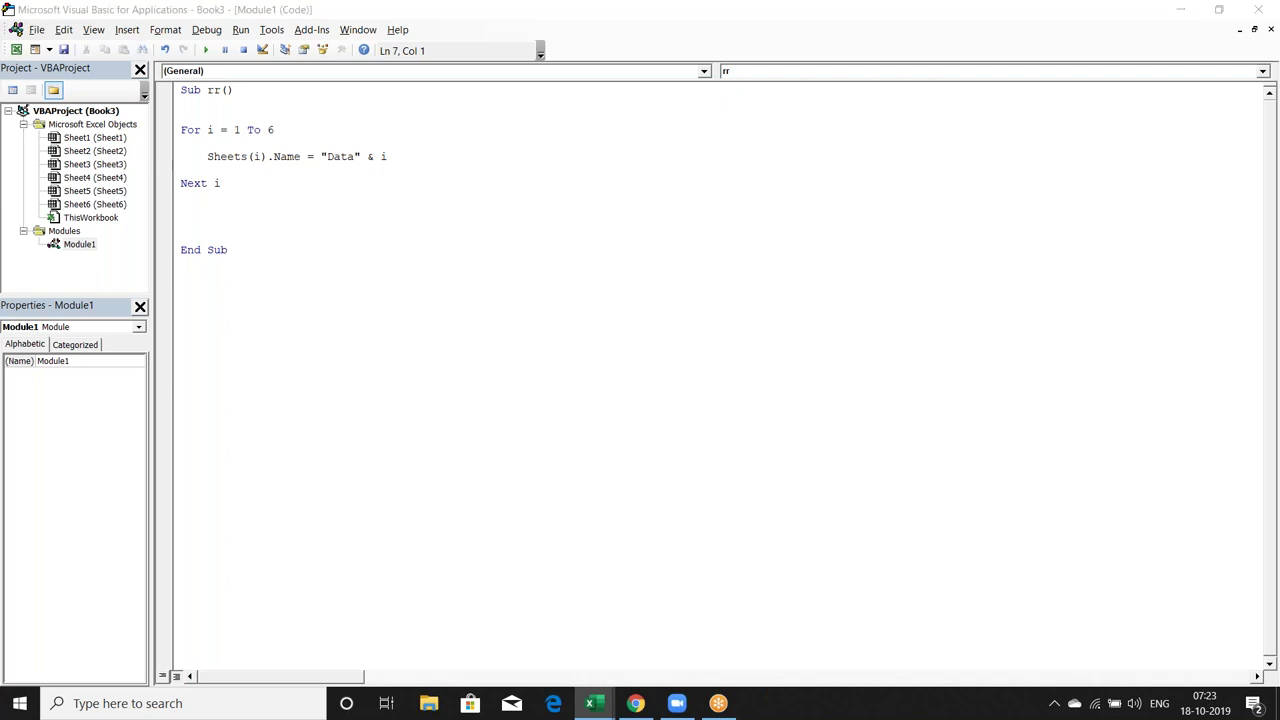
- Return to the rr macro code and start Debug > Step Into
key(super+p)
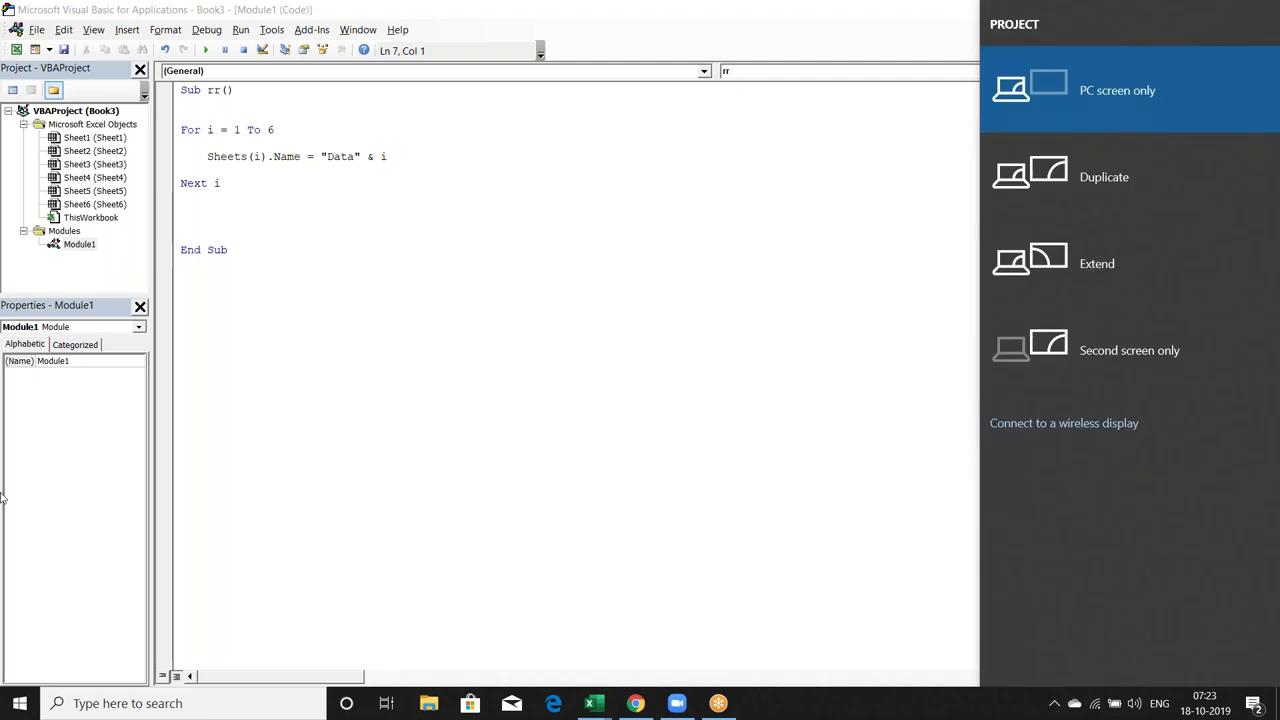
click(3, 505)
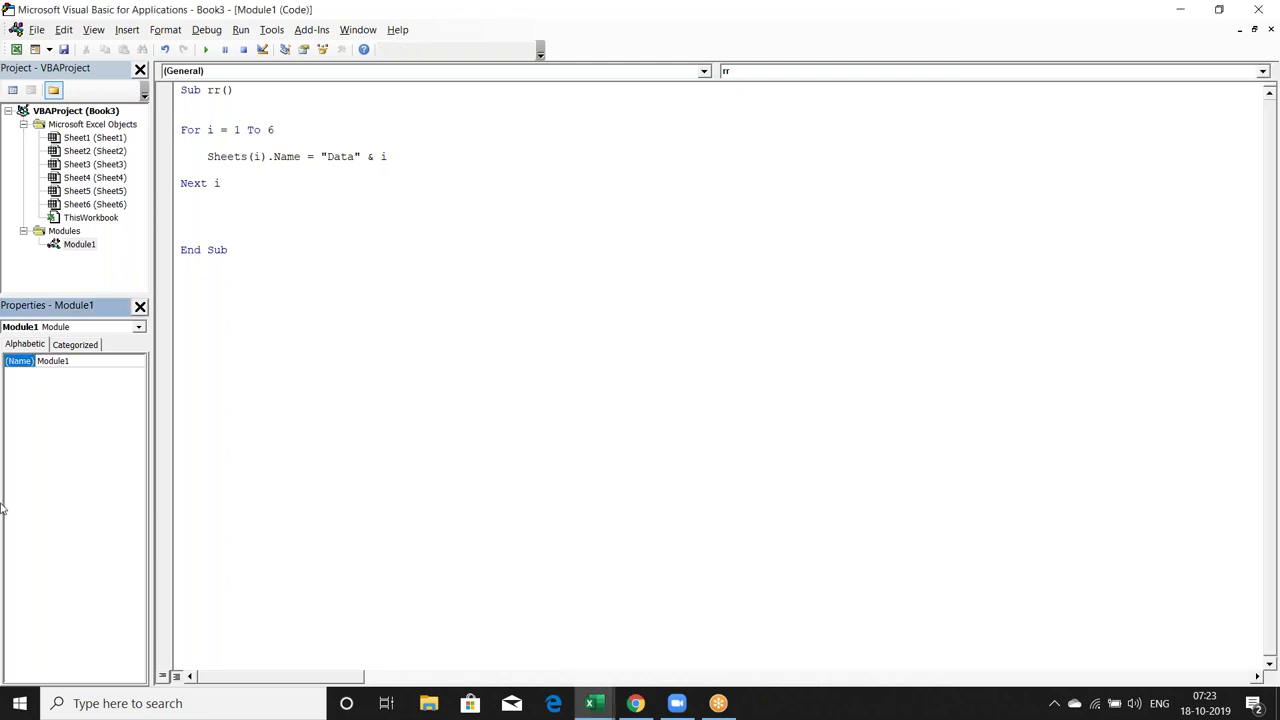
key(Tab)
click(254, 206)
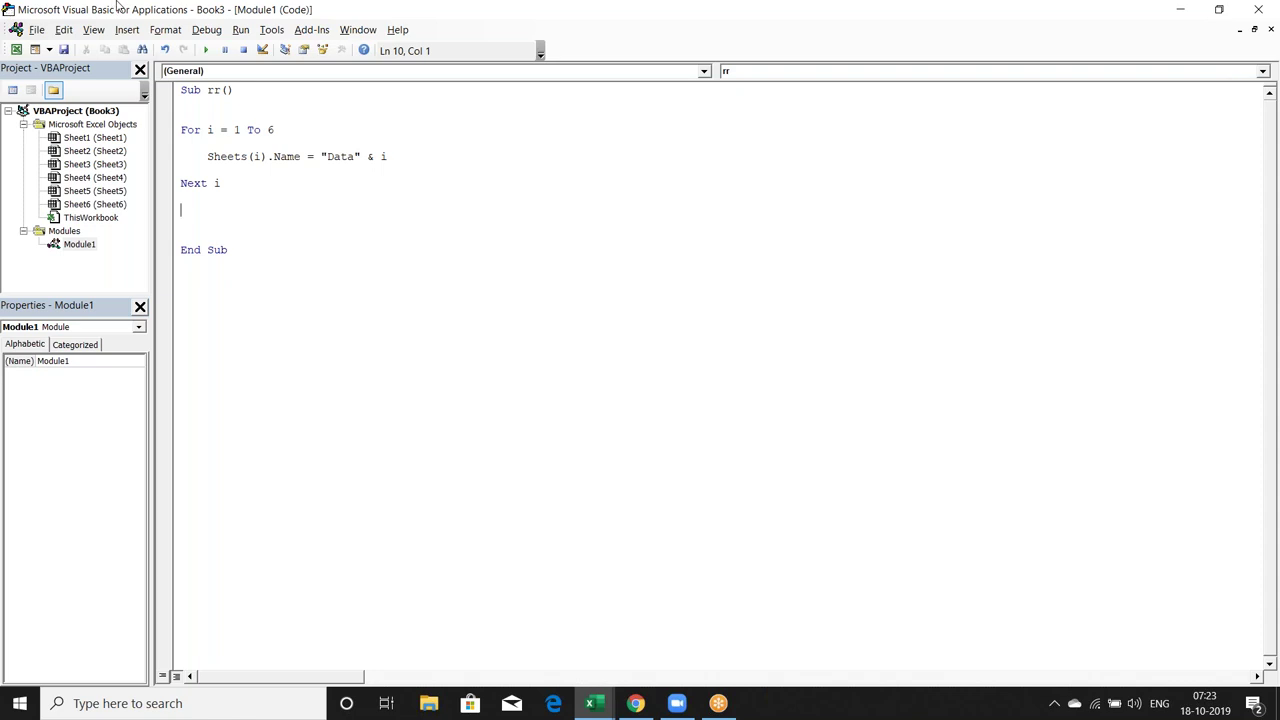
click(166, 30)
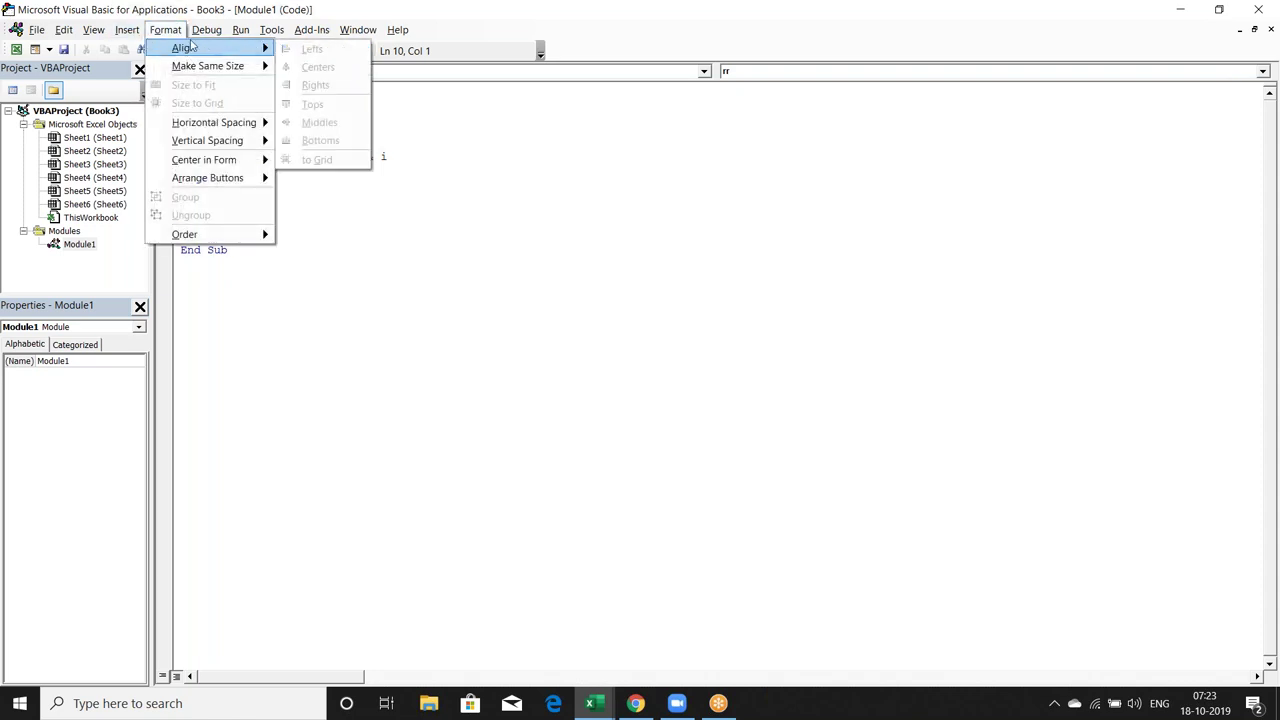
click(206, 30)
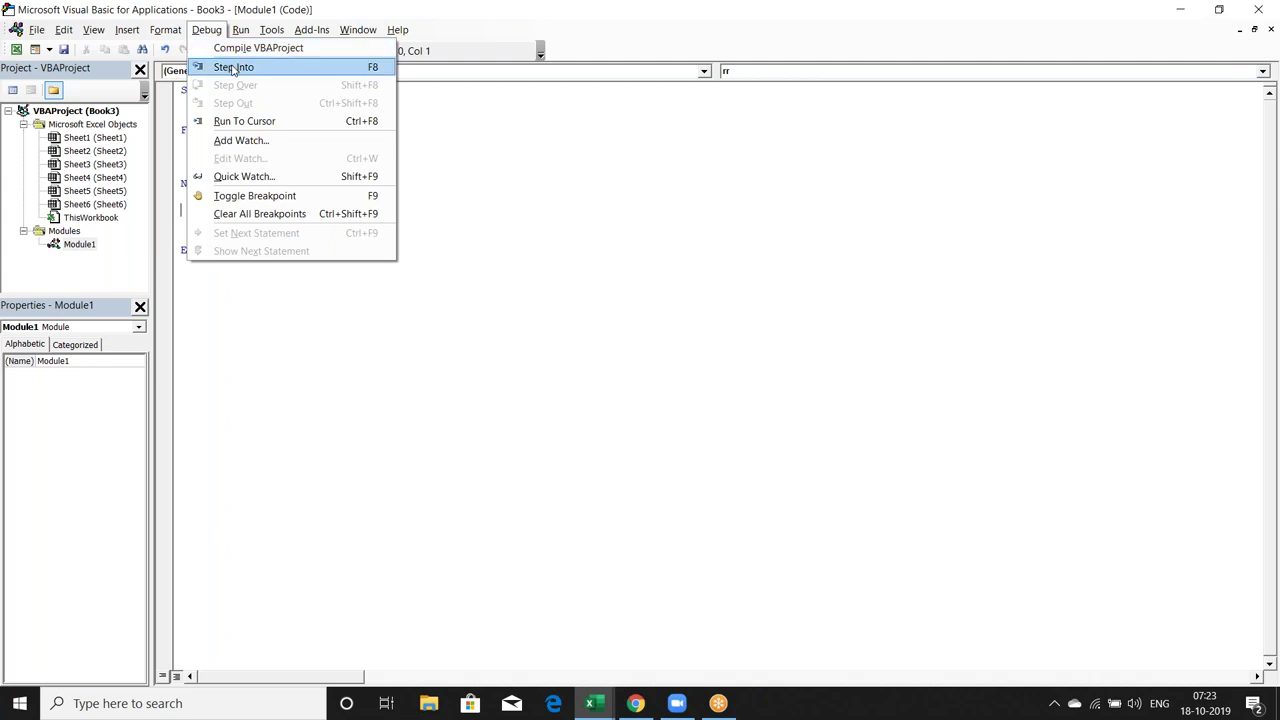
click(233, 68)
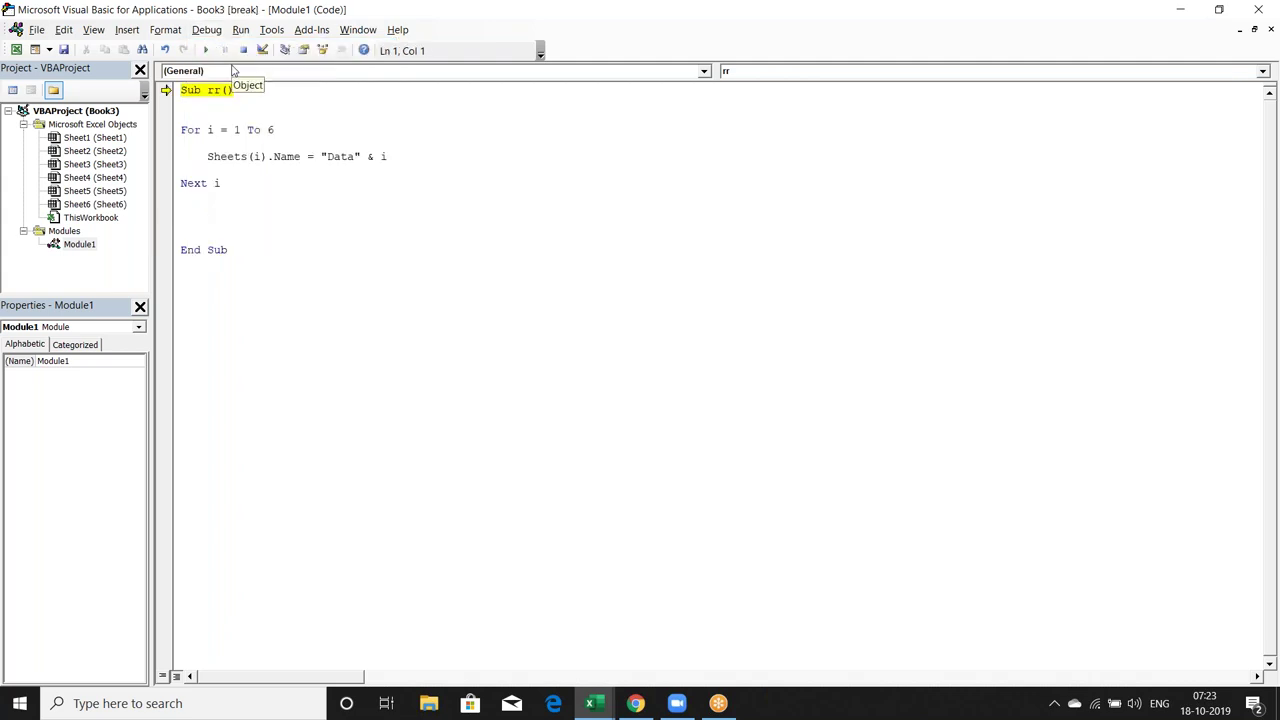
- Step through the loop with F8, then continue to rename the sheets Data1 to Data6
key(F8)
key(F8)
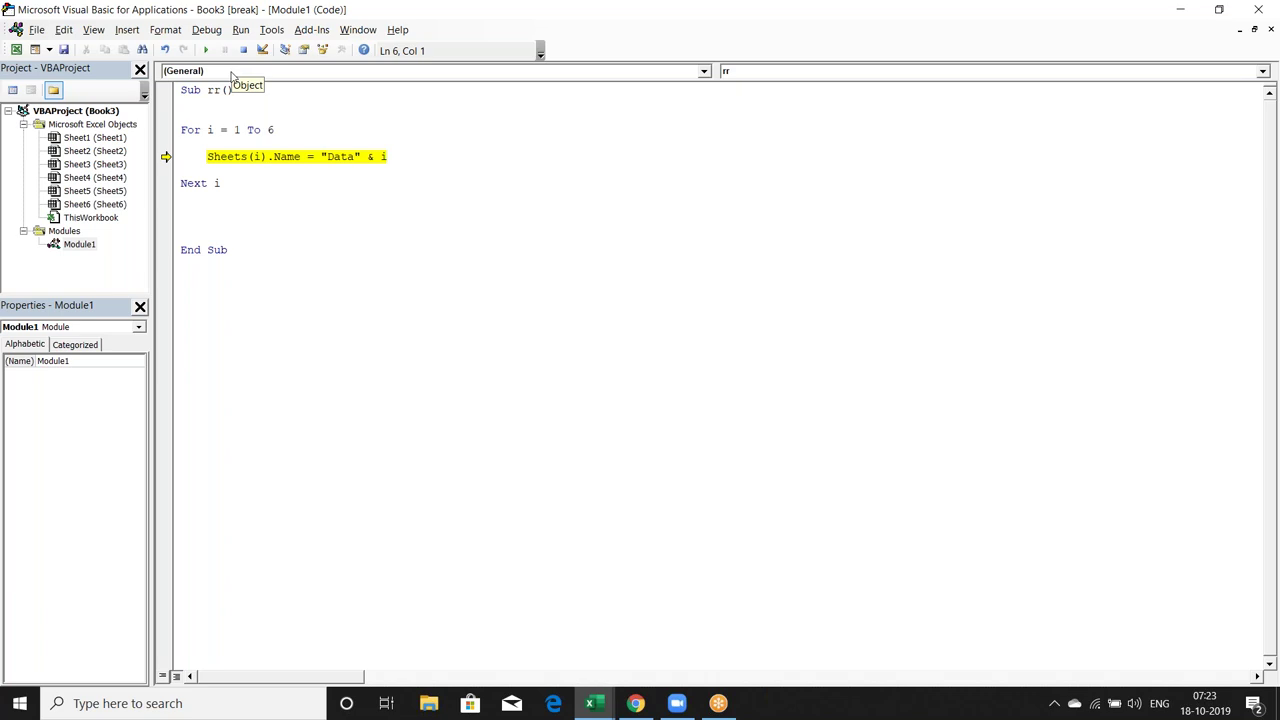
mouse_move(210, 130)
mouse_move(258, 157)
mouse_move(384, 156)
key(F8)
key(F8)
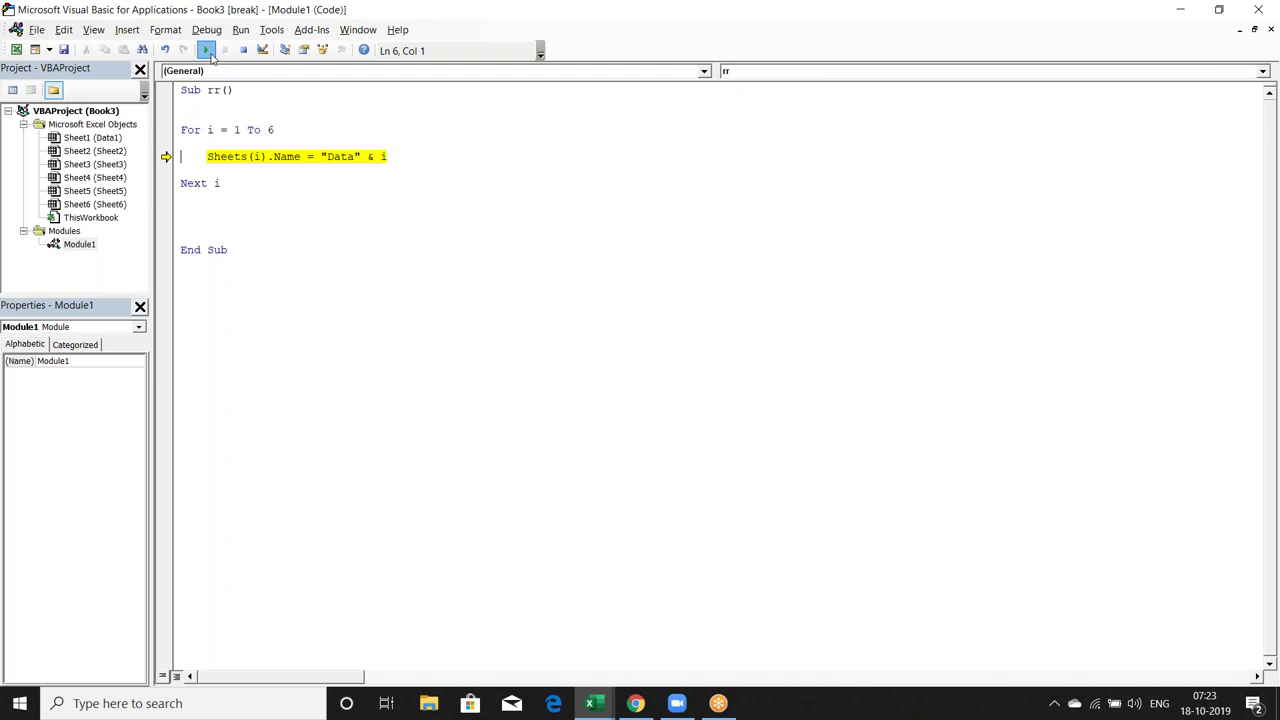
click(205, 50)
click(216, 167)
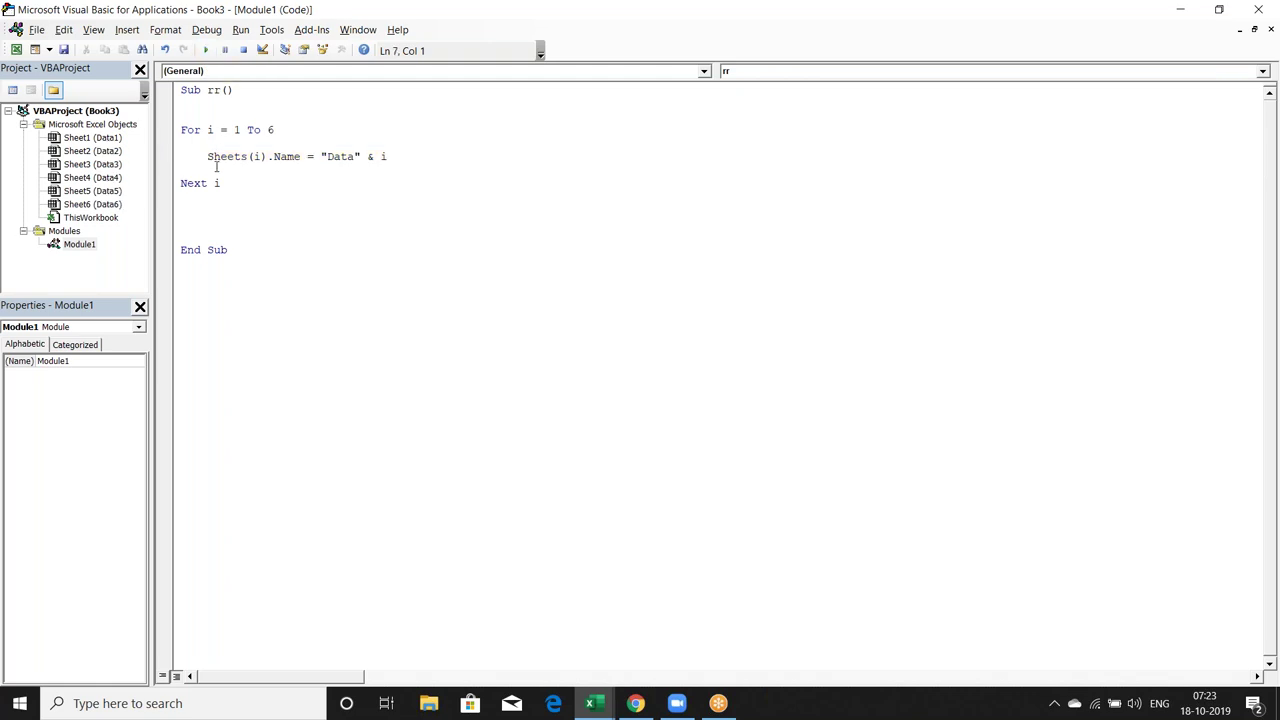
- Replace the loop's upper bound 6 with Sheets.Count, checking the Data1–Data6 tabs
key(alt+F11)
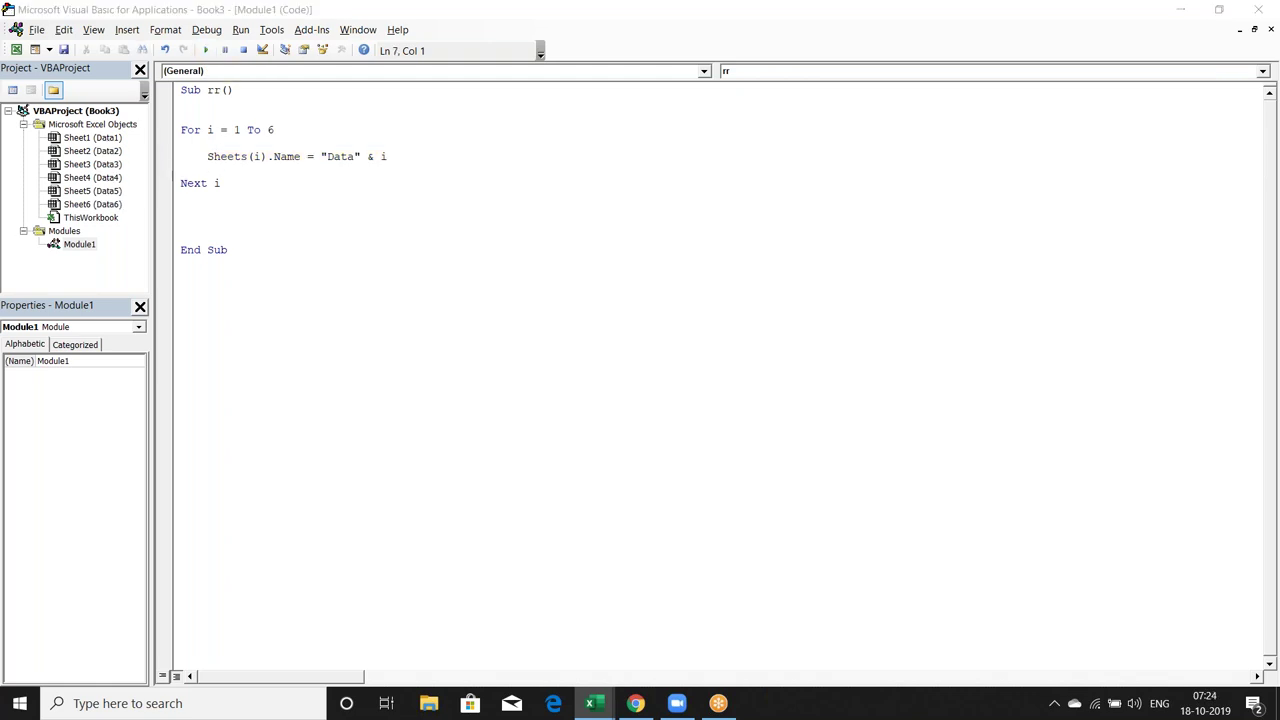
key(alt+F11)
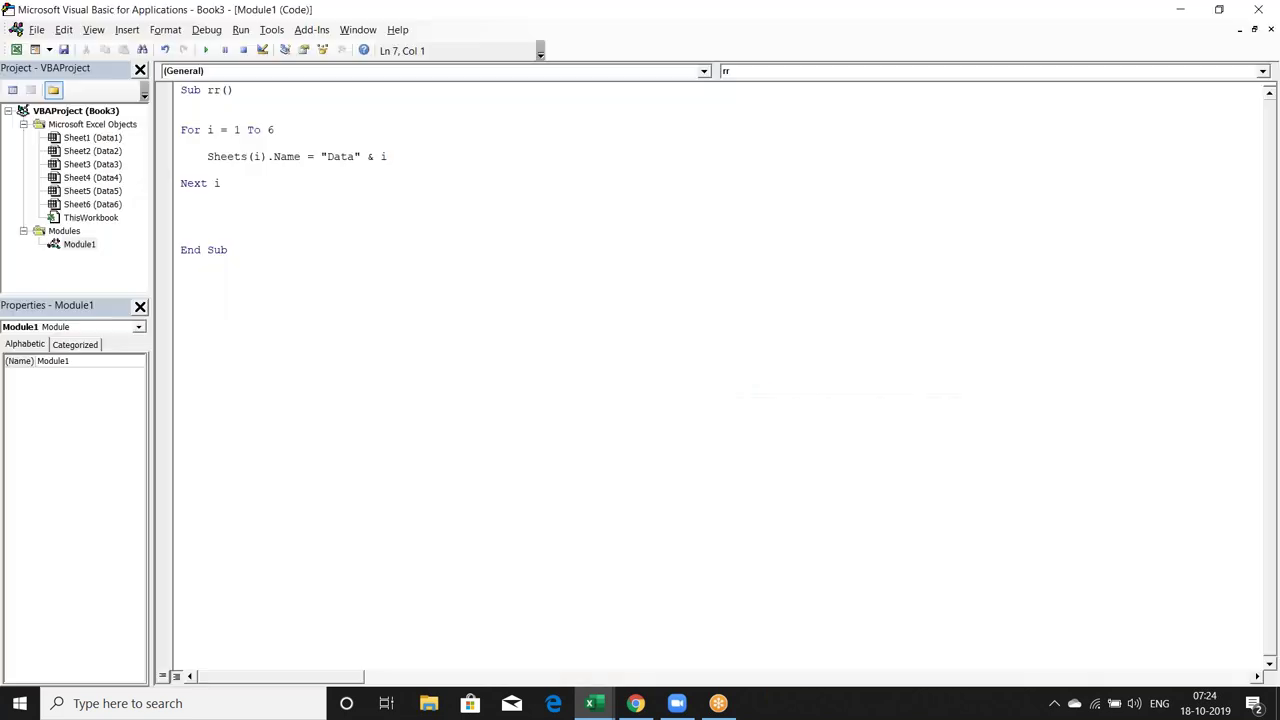
double_click(211, 130)
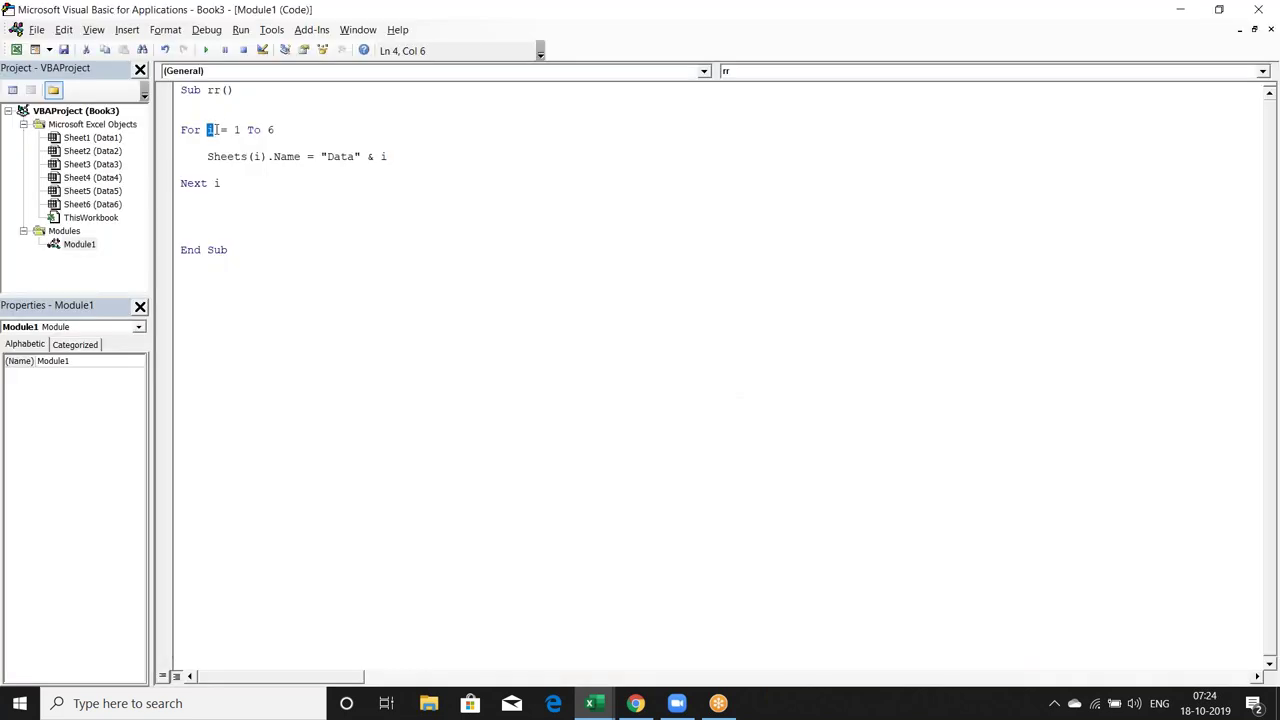
drag(234, 130, 246, 157)
double_click(237, 130)
double_click(276, 131)
key(alt+F11)
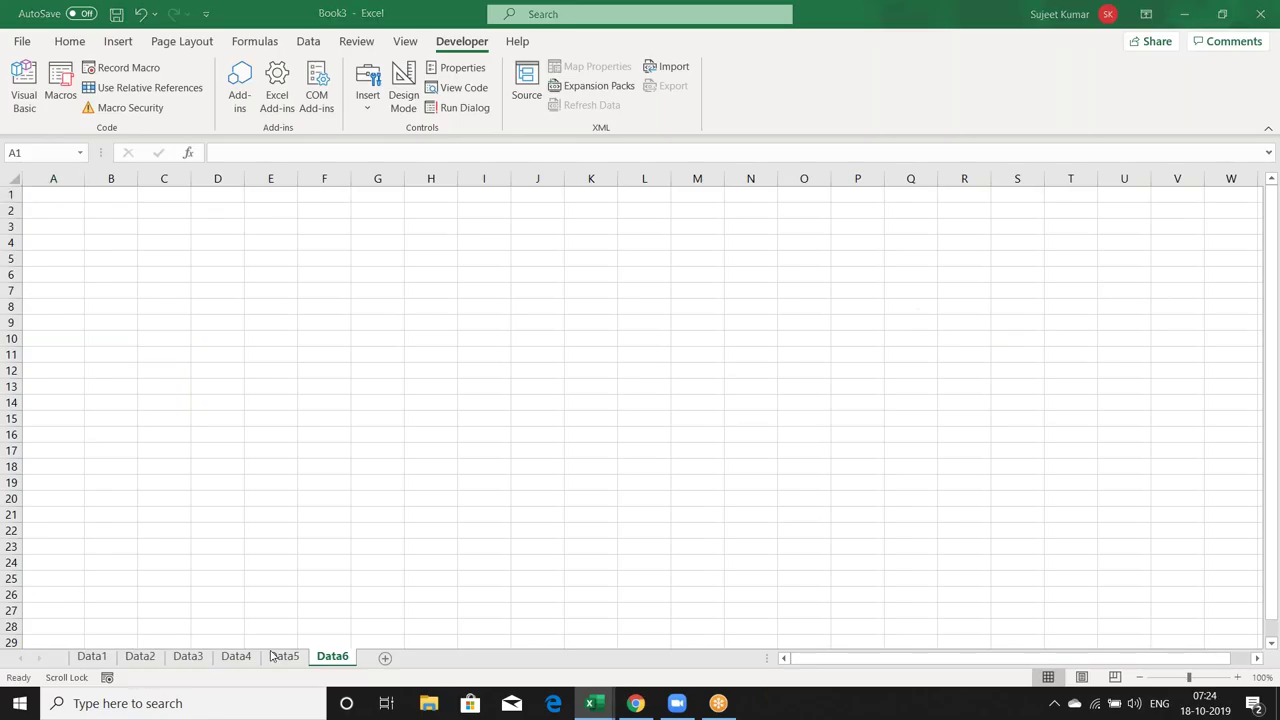
key(alt+F11)
text(sheets.)
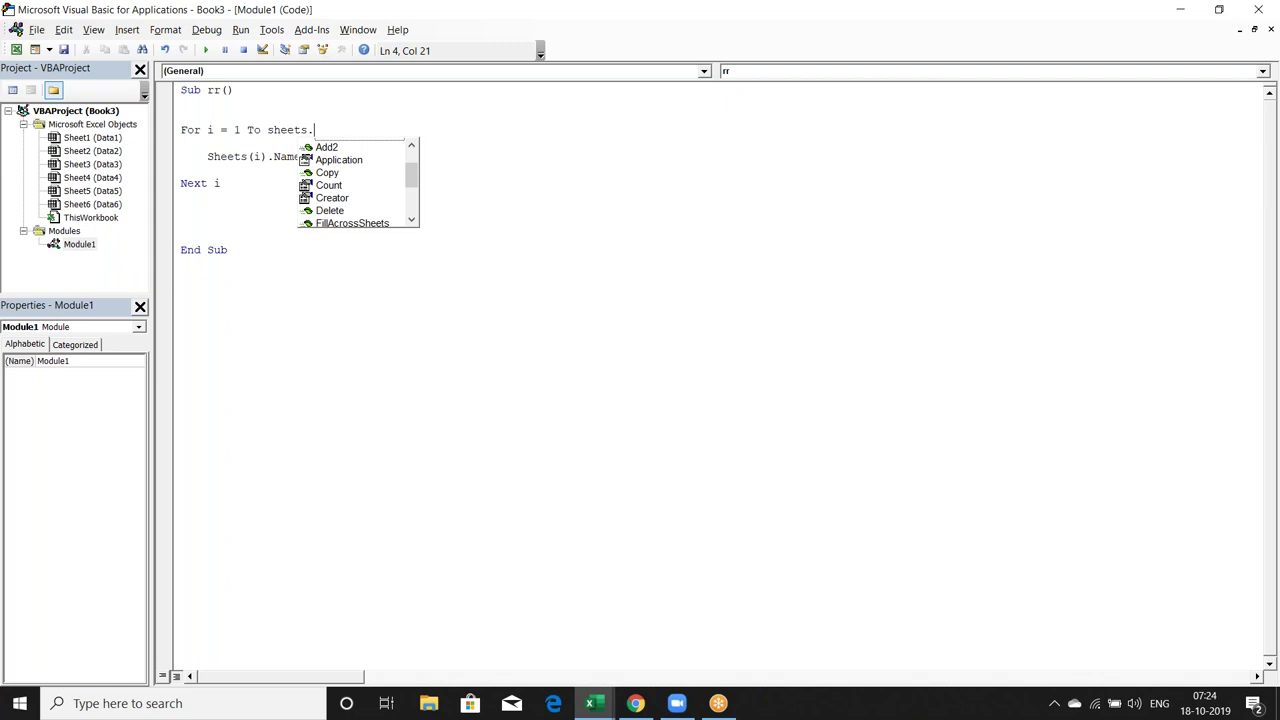
text(Count)
key(Down)
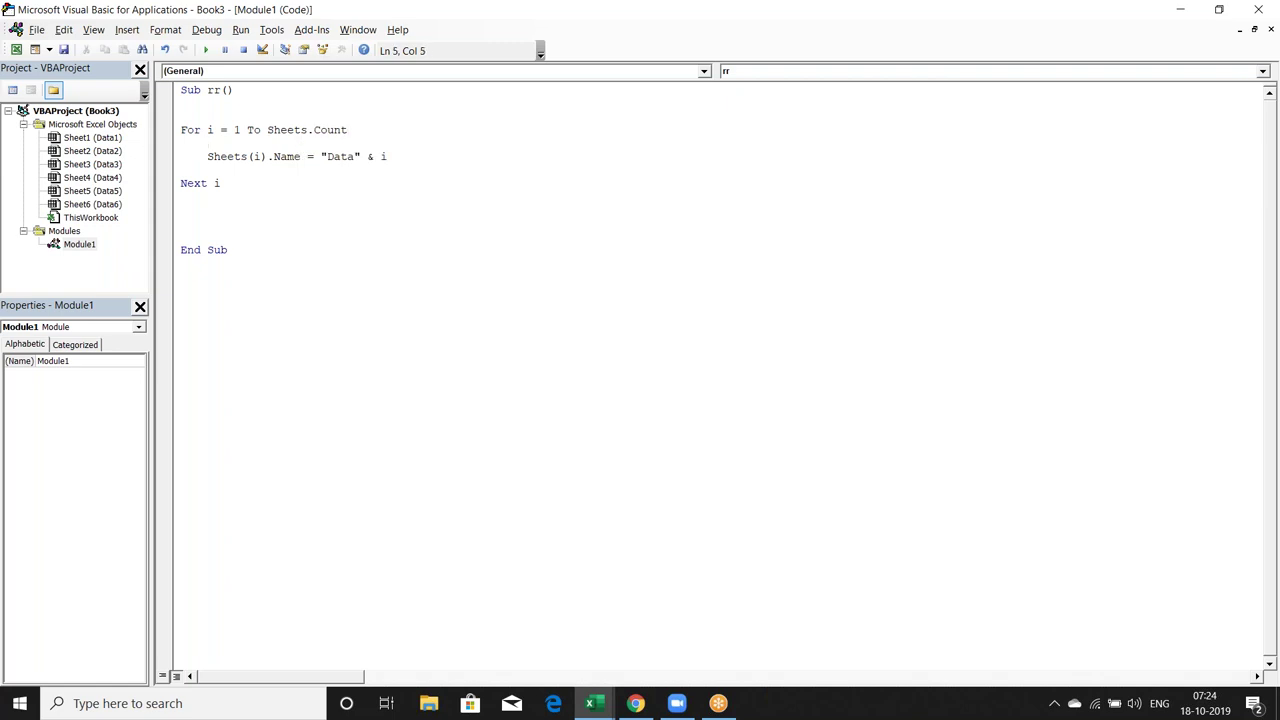
key(alt+F11)
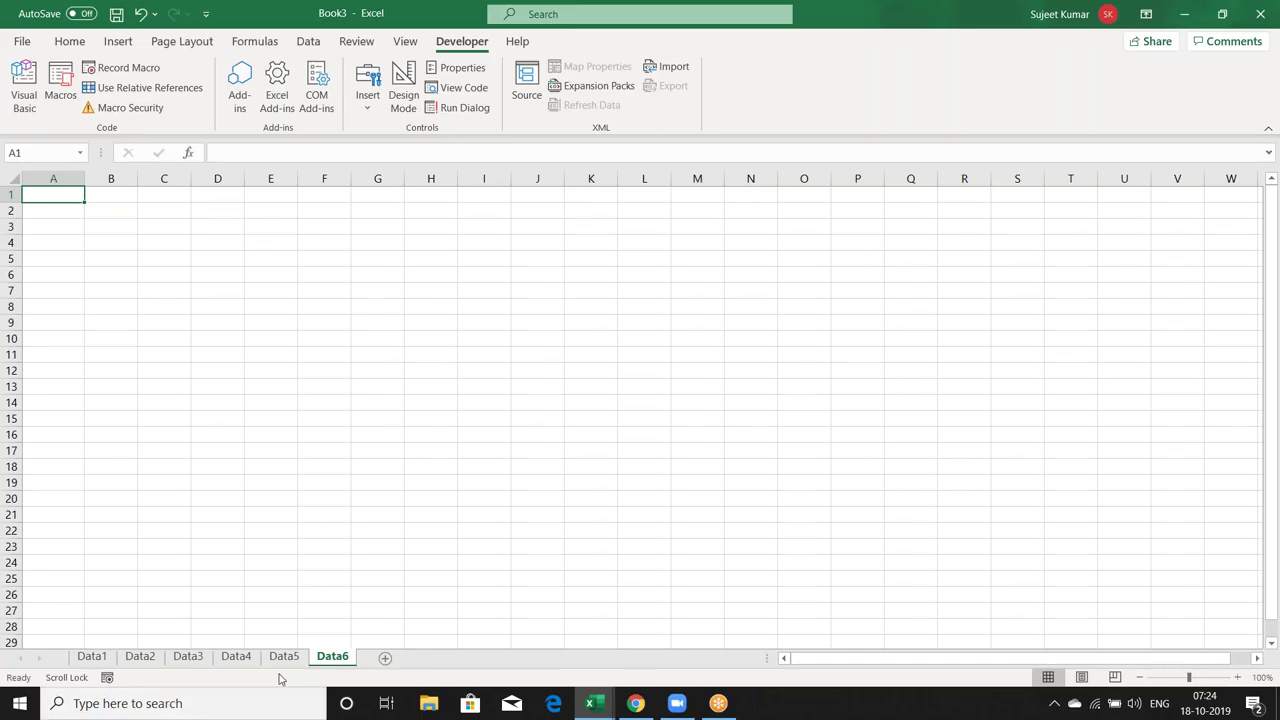
key(alt+F11)
key(alt+F11)
- Enter the Sales header in A1 and fourteen values, 85 through 62, in A2:A15
scroll(74, 233, down, 1)
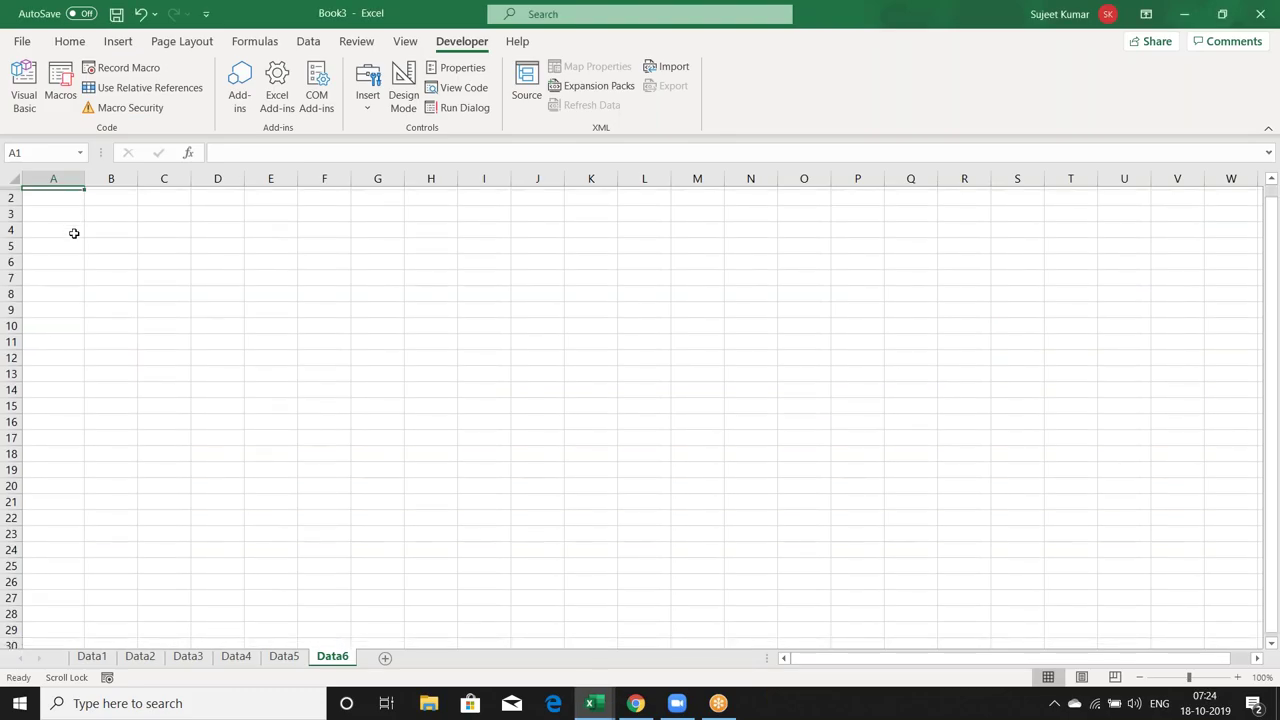
scroll(74, 233, up, 1)
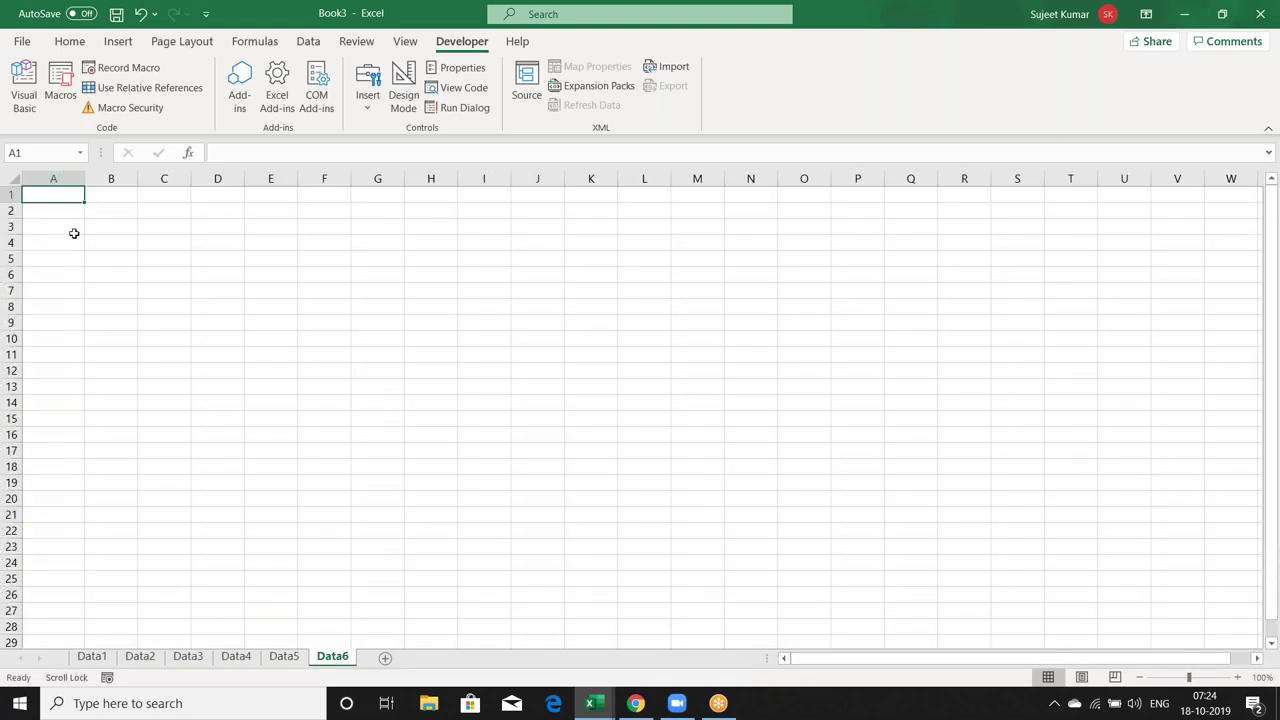
text(Sales)
key(Return)
text(85)
key(Return)
text(63)
text( 25 63 63)
key(Return)
text(26)
key(Return)
text(52 63)
key(Return)
text(95 33)
key(Return)
text(65)
key(Return)
text(2)
key(Return)
text(45)
key(Return)
text(62)
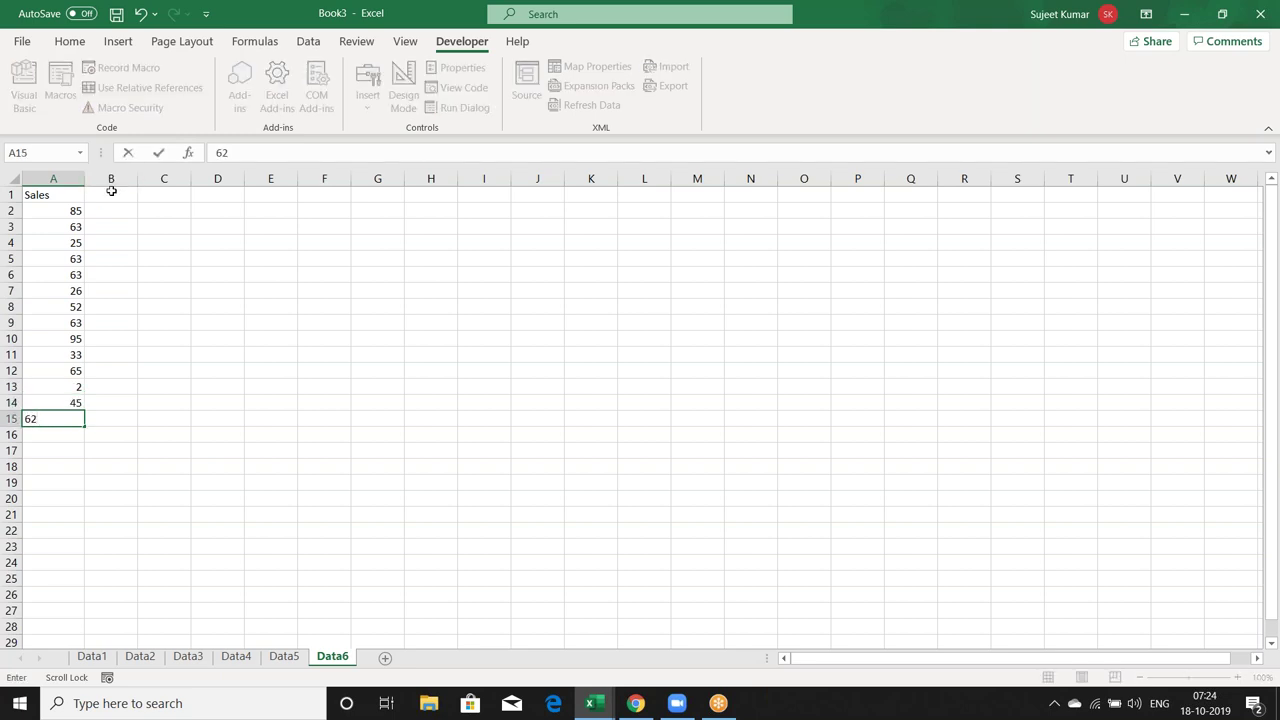
- Enter the header inc in cell B1
click(111, 191)
text(inc)
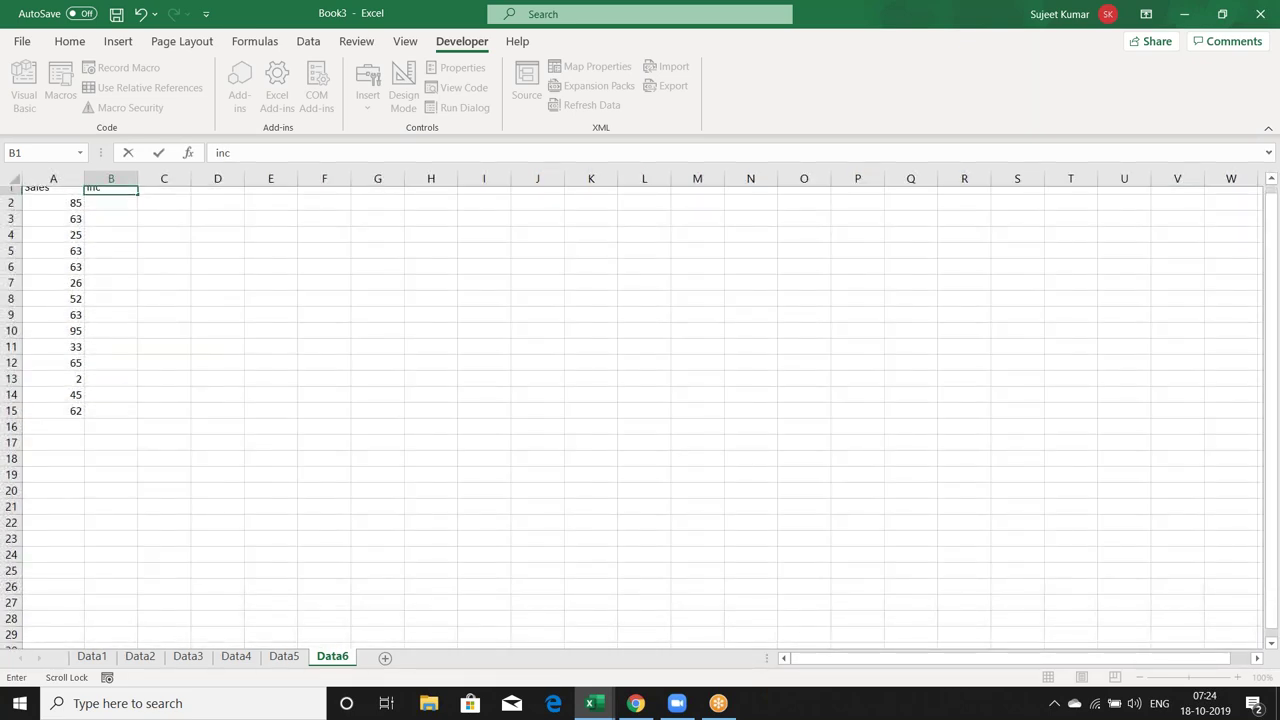
key(Return)
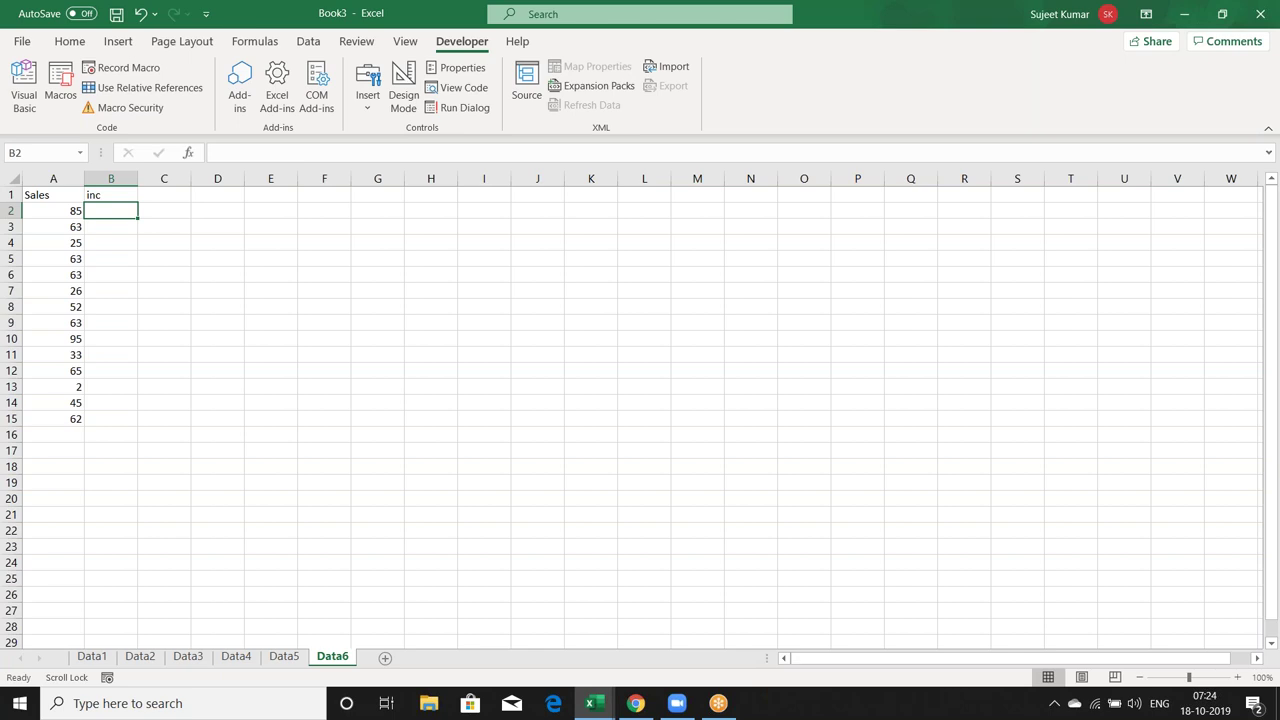
key(Down)
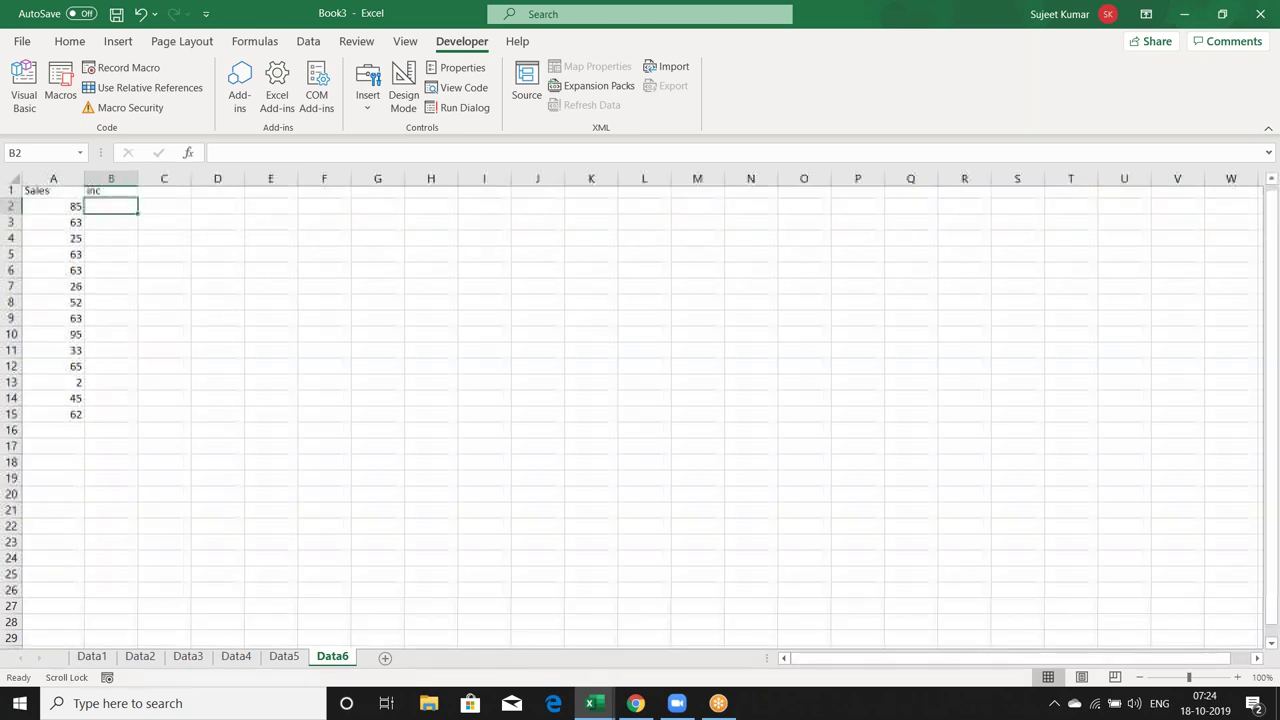
key(Up)
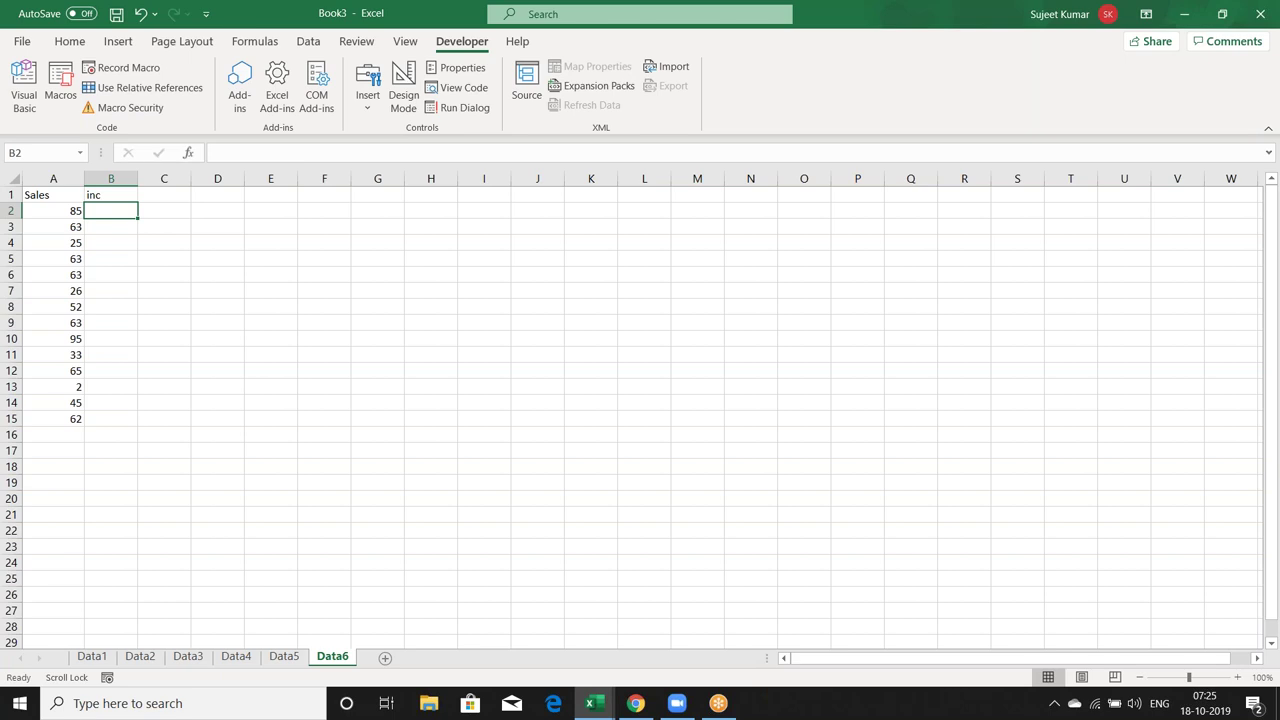
- Start and discard trial = and * entries in cell B2 of Data6
scroll(640, 410, down, 1)
scroll(640, 410, up, 1)
scroll(640, 410, down, 1)
scroll(640, 410, up, 1)
text(=)
key(Escape)
text(*)
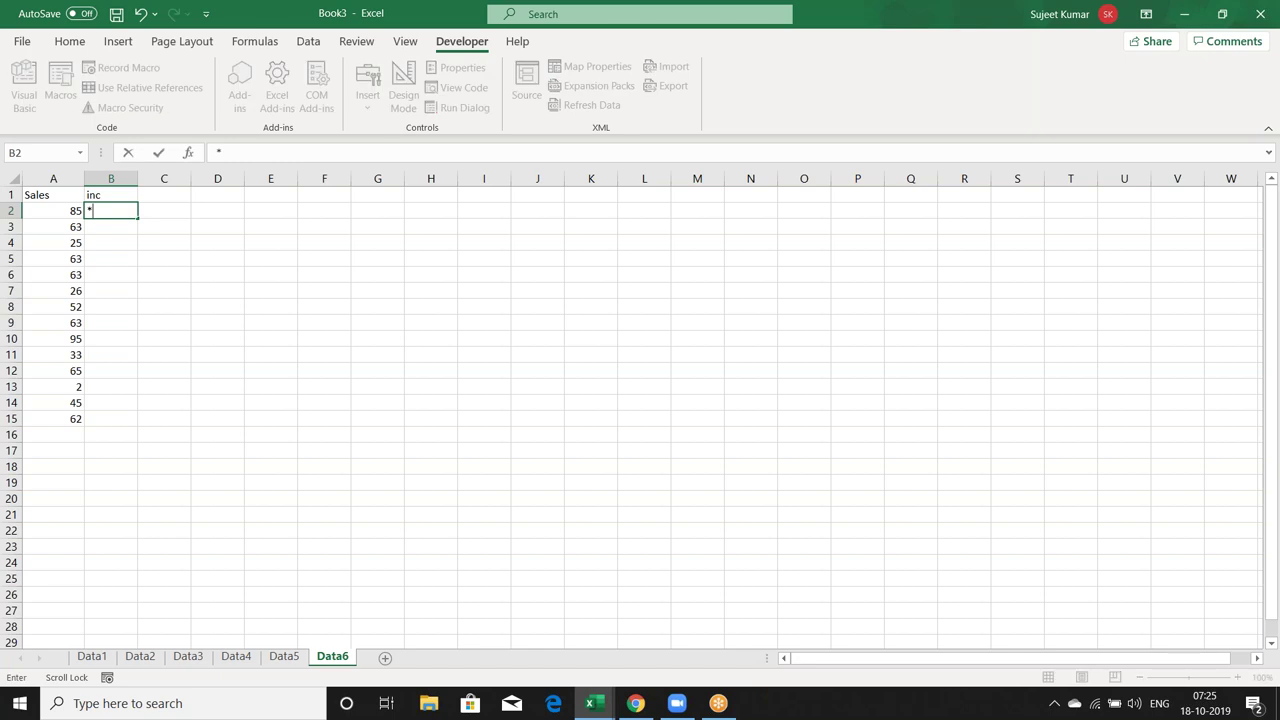
key(Escape)
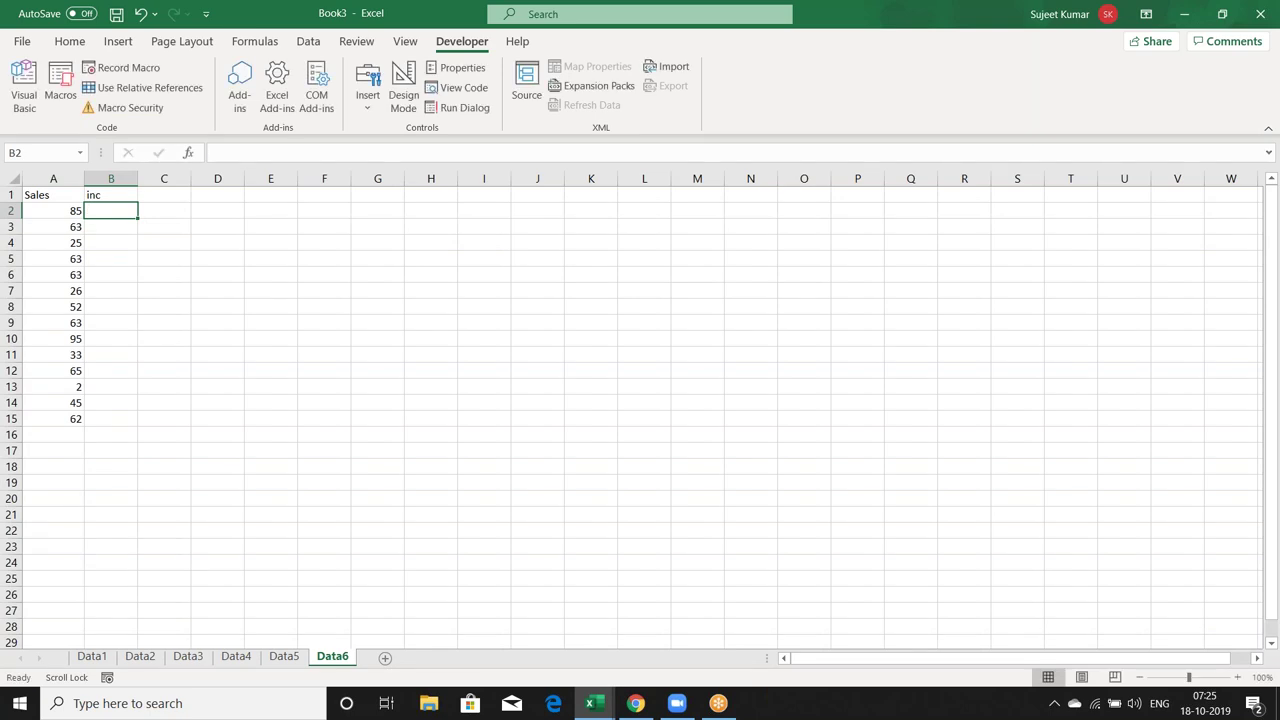
scroll(640, 417, down, 1)
scroll(640, 417, up, 1)
scroll(640, 417, down, 1)
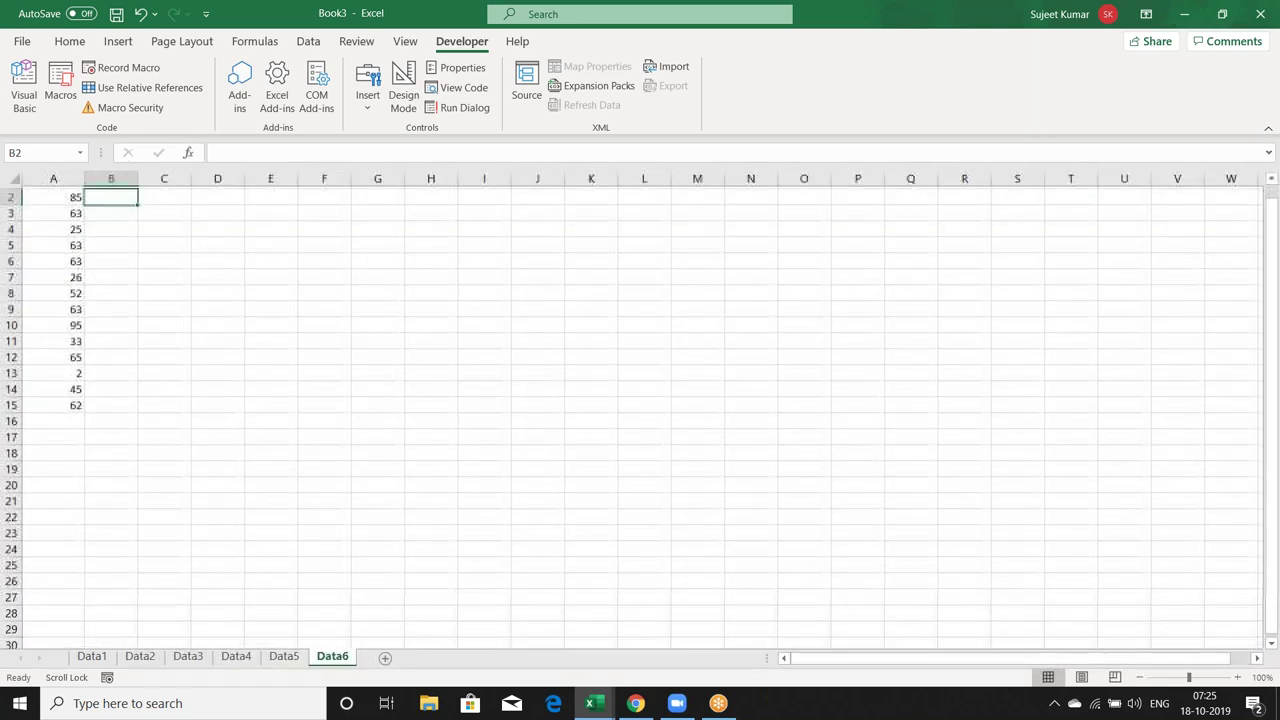
- Review the Sales values in column A from A1 to the last row
click(53, 194)
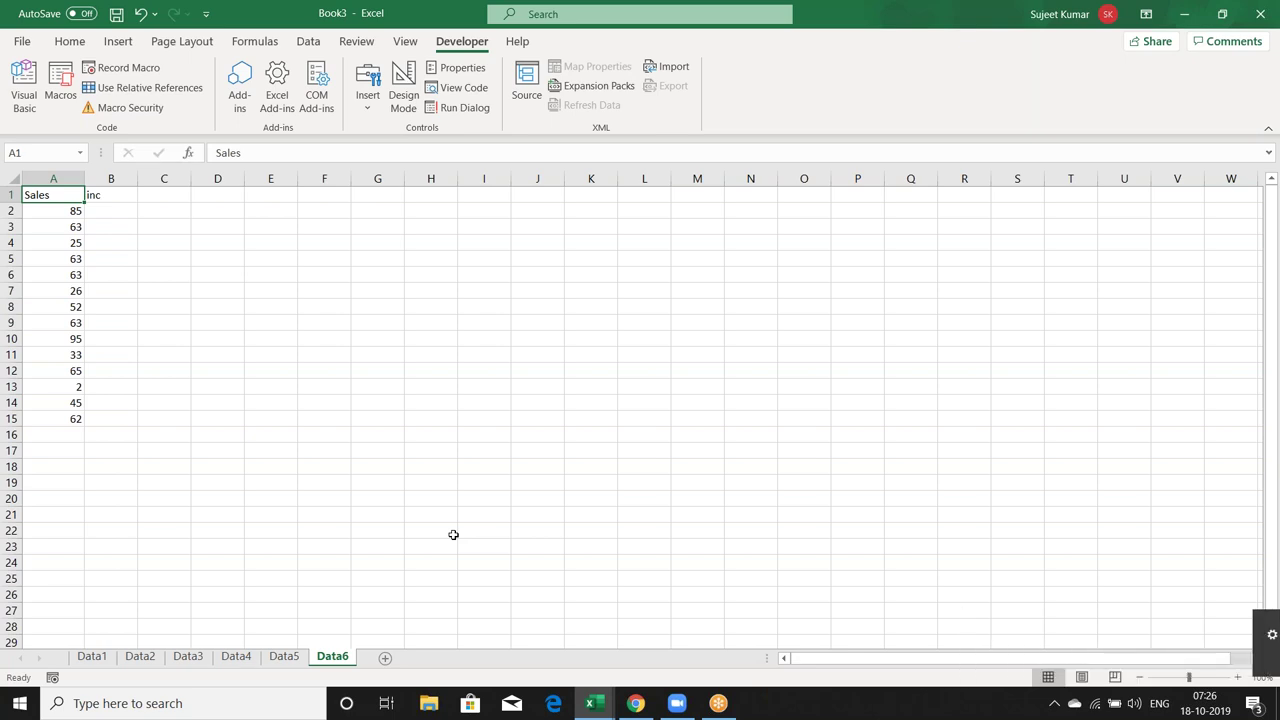
key(Down)
key(Down)
key(Down)
key(Down)
key(Down)
key(Down)
key(Down)
key(Down)
key(ctrl+Down)
key(ctrl+Up)
key(Right)
key(Down)
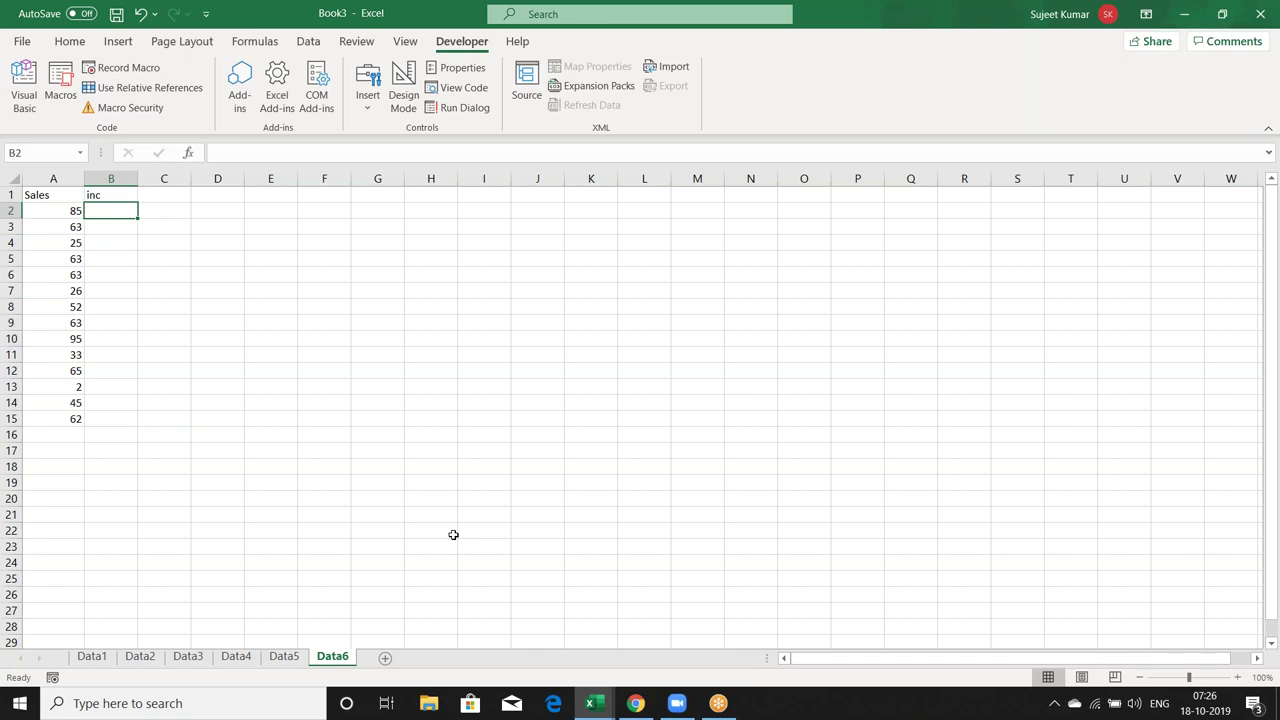
- Declare a new Sub rr_2() procedure below the rr macro in Module1
key(alt+F11)
key(Down)
key(Down)
key(Down)
key(Down)
key(Down)
key(Return)
key(Return)
text(sub rr_2())
key(Return)
key(Return)
key(Return)
key(Return)
key(Return)
key(Return)
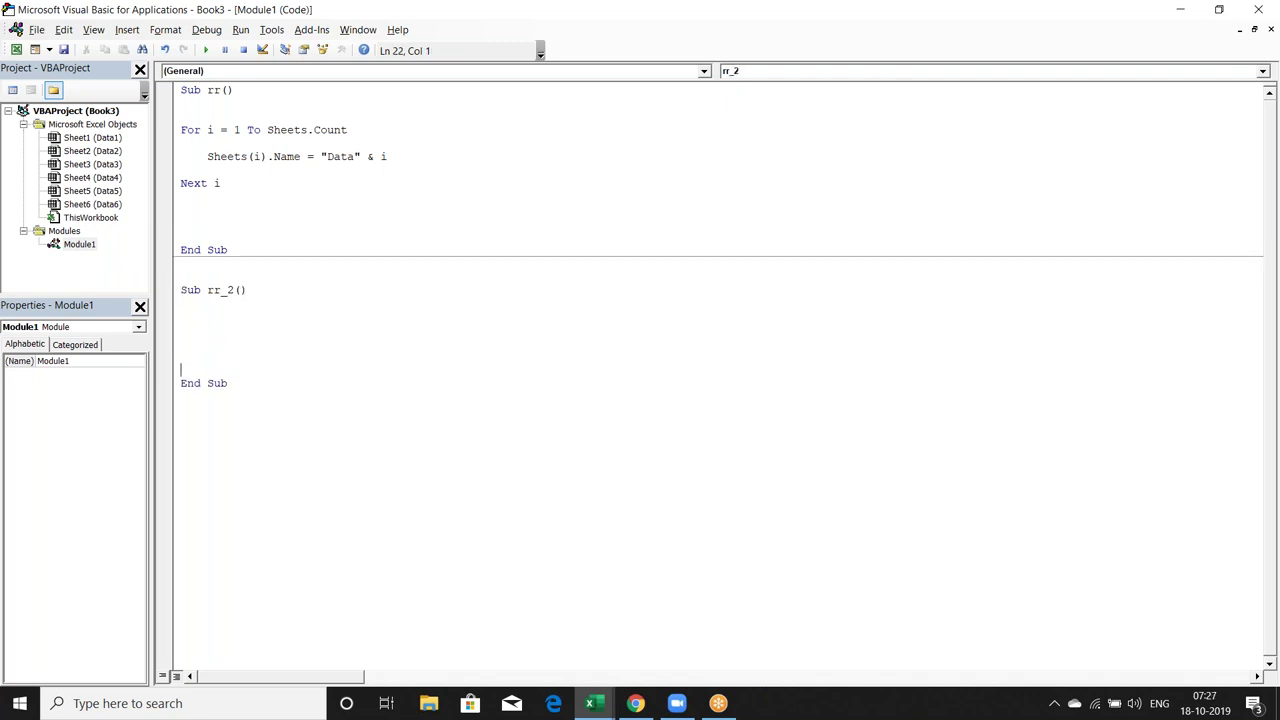
- Begin rr_2's loop at For i = 2, since the data starts in row A2
key(Up)
text(for )
text(i = )
text(1 to )
text(5)
key(BackSpace)
key(BackSpace)
key(BackSpace)
key(BackSpace)
key(BackSpace)
key(BackSpace)
text(2)
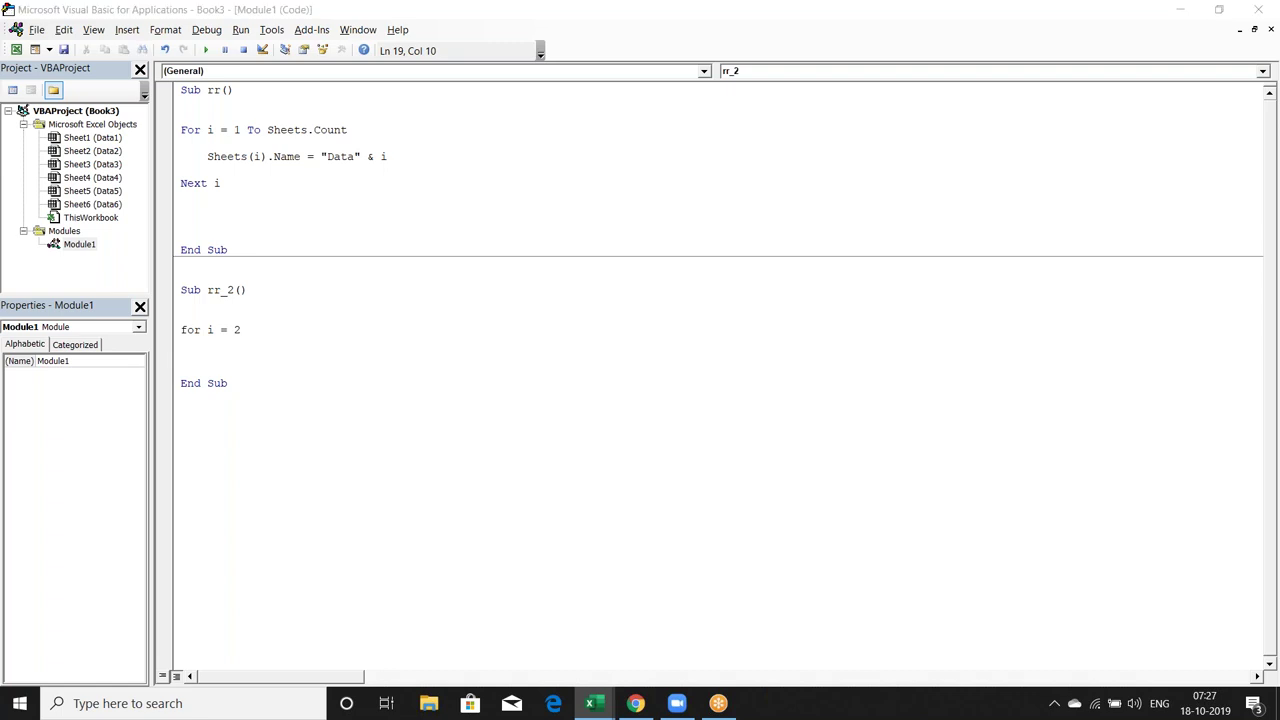
key(alt+F11)
click(45, 194)
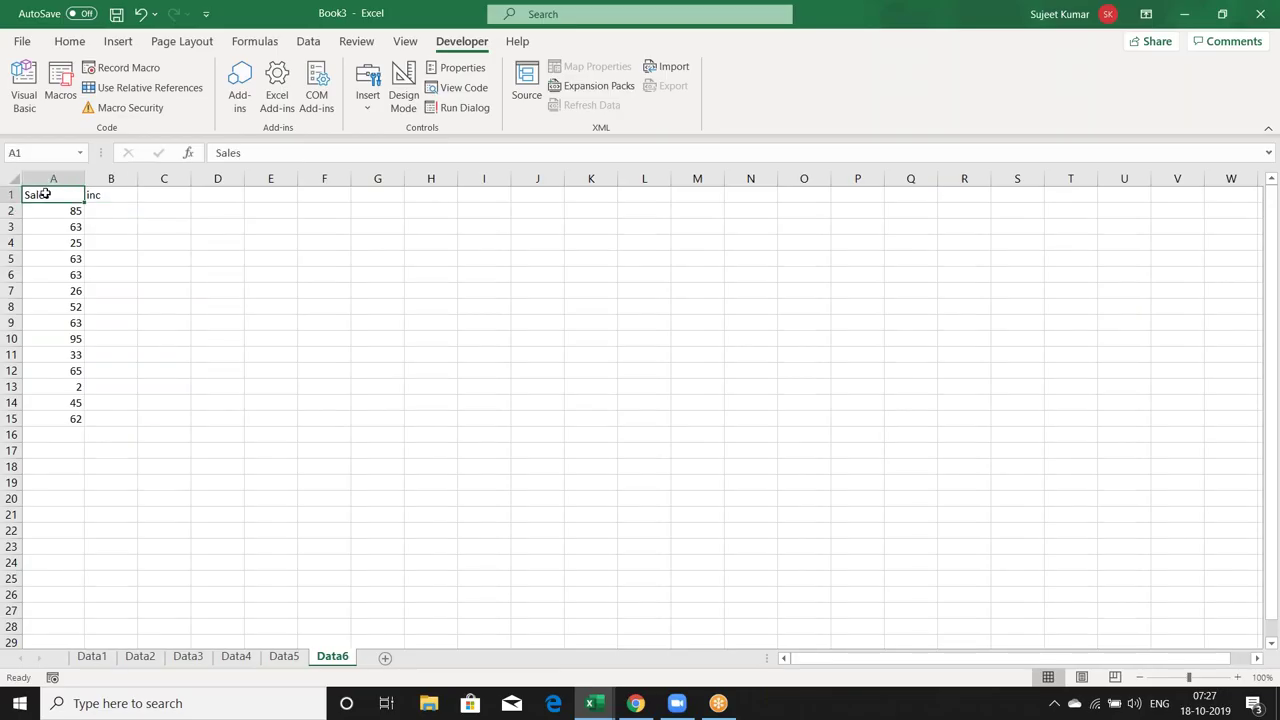
click(44, 213)
key(alt+F11)
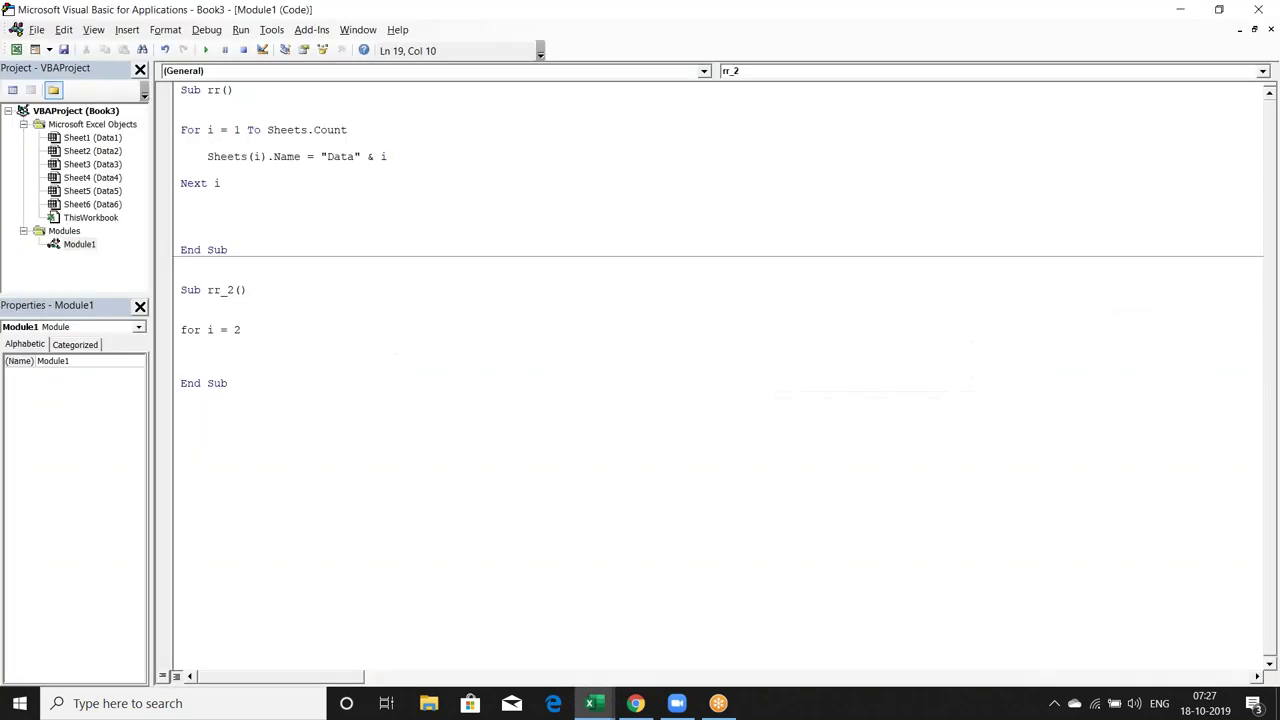
- Set the loop's upper bound to Range("A65000").End(xlUp).Row, the last filled row
text(to)
key(alt+F11)
click(40, 421)
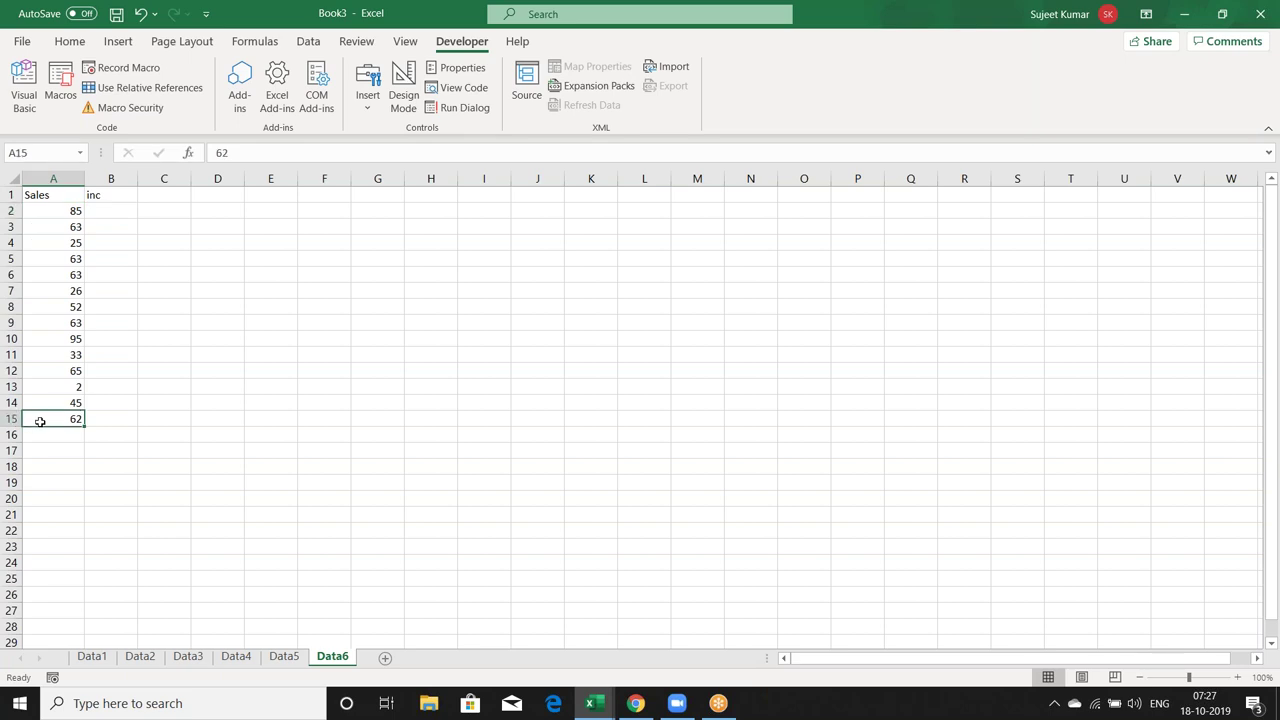
key(alt+F11)
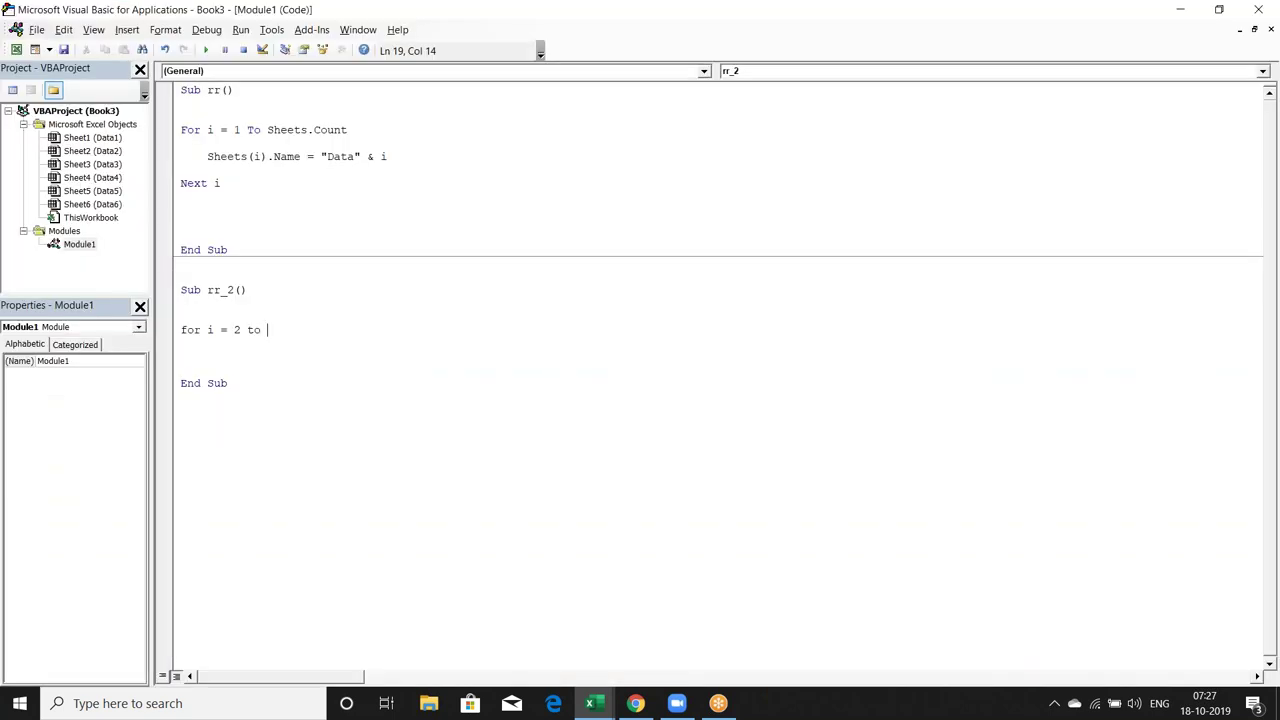
text(range("A65000").en)
key(Tab)
text((xlu)
key(Tab)
text())
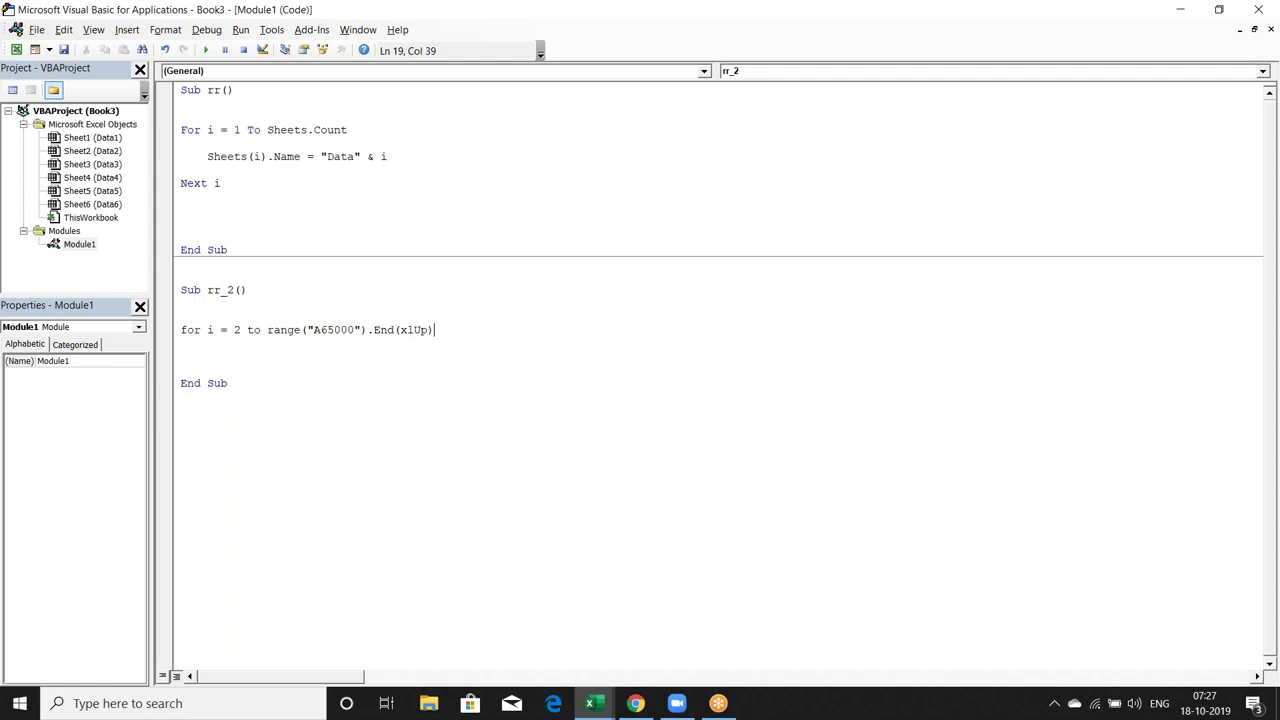
text(.ro)
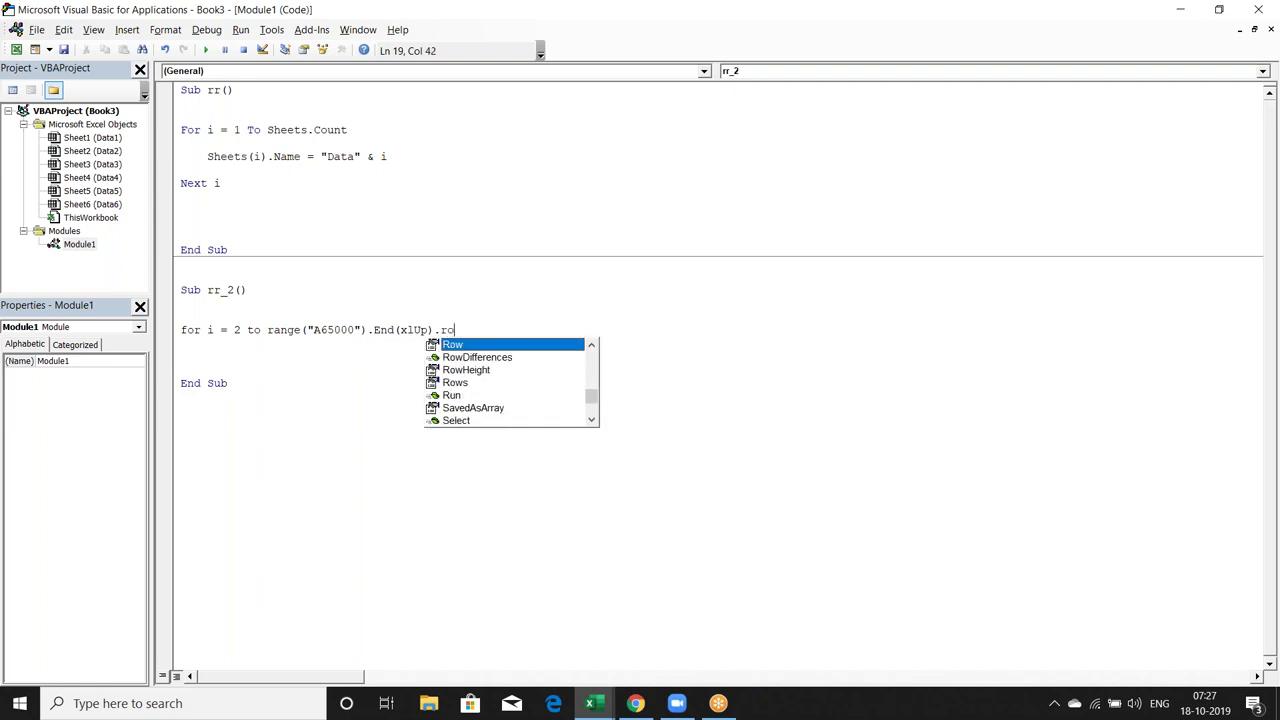
key(Tab)
- Close the loop with Next i and begin an If Range("A" & i).Value line inside
key(Down)
key(Down)
text(next i)
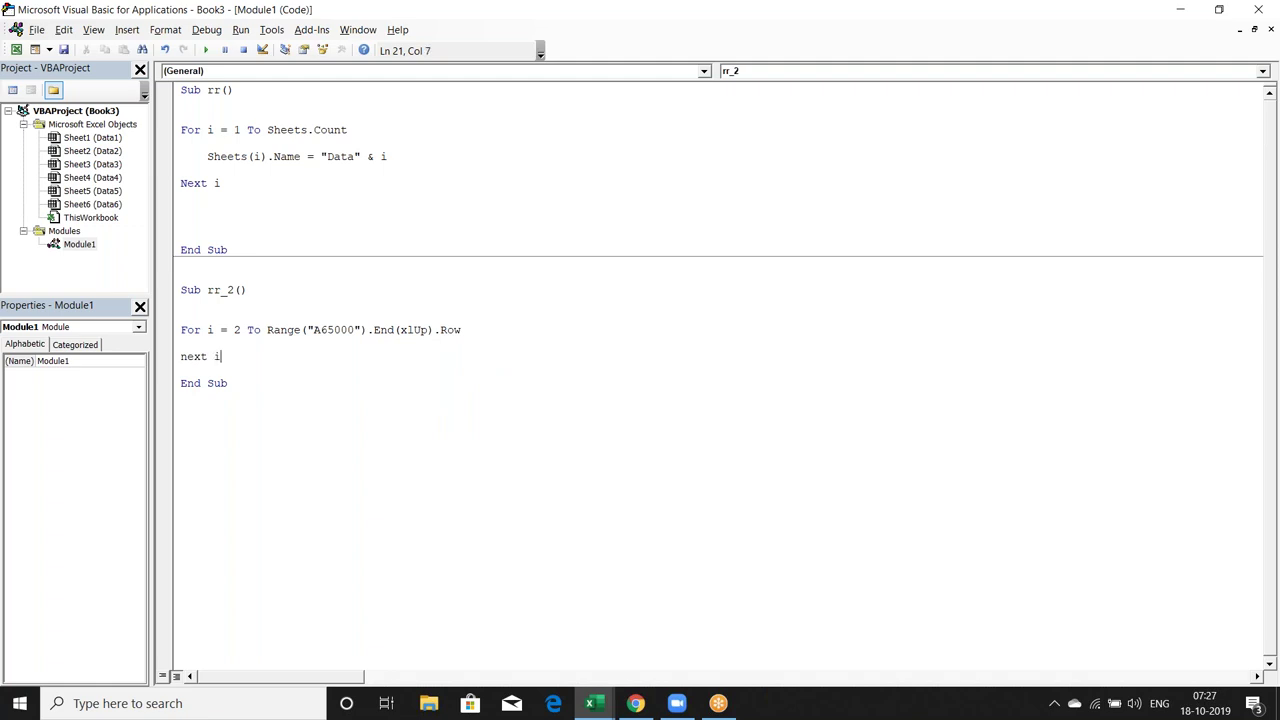
key(Down)
key(Up)
key(Return)
key(Up)
key(Return)
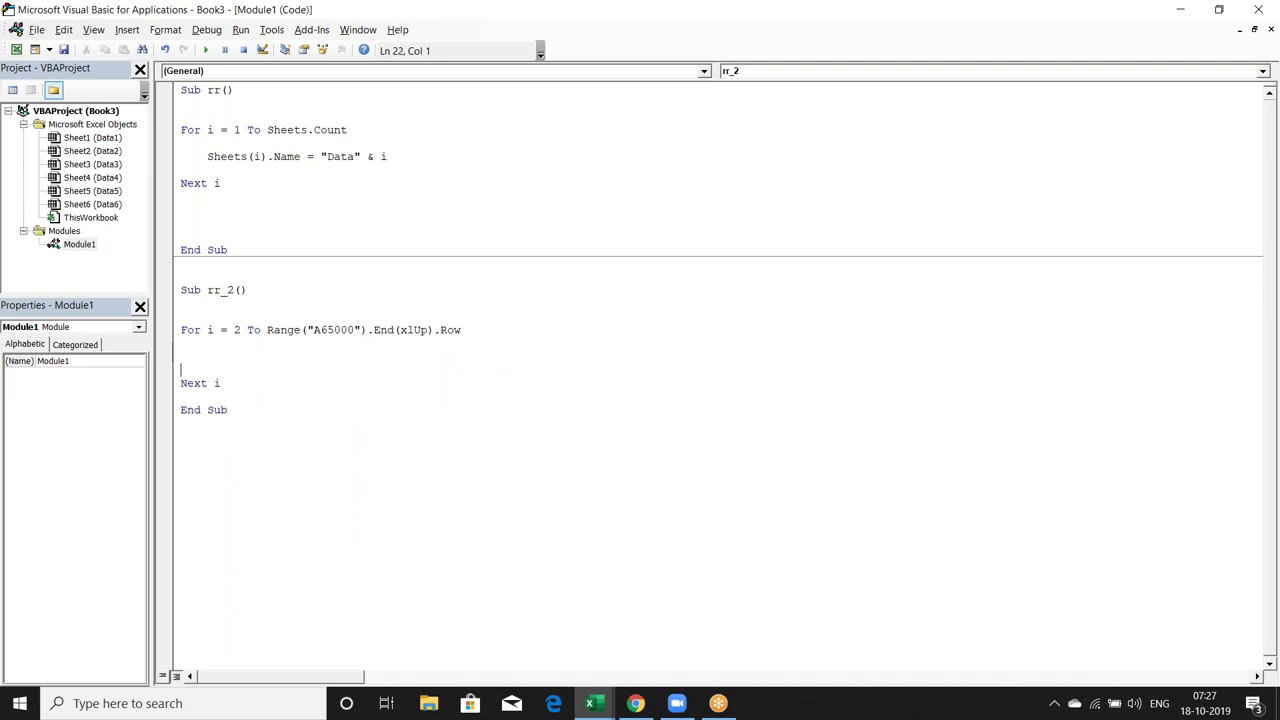
key(Up)
text(if range("A" &)
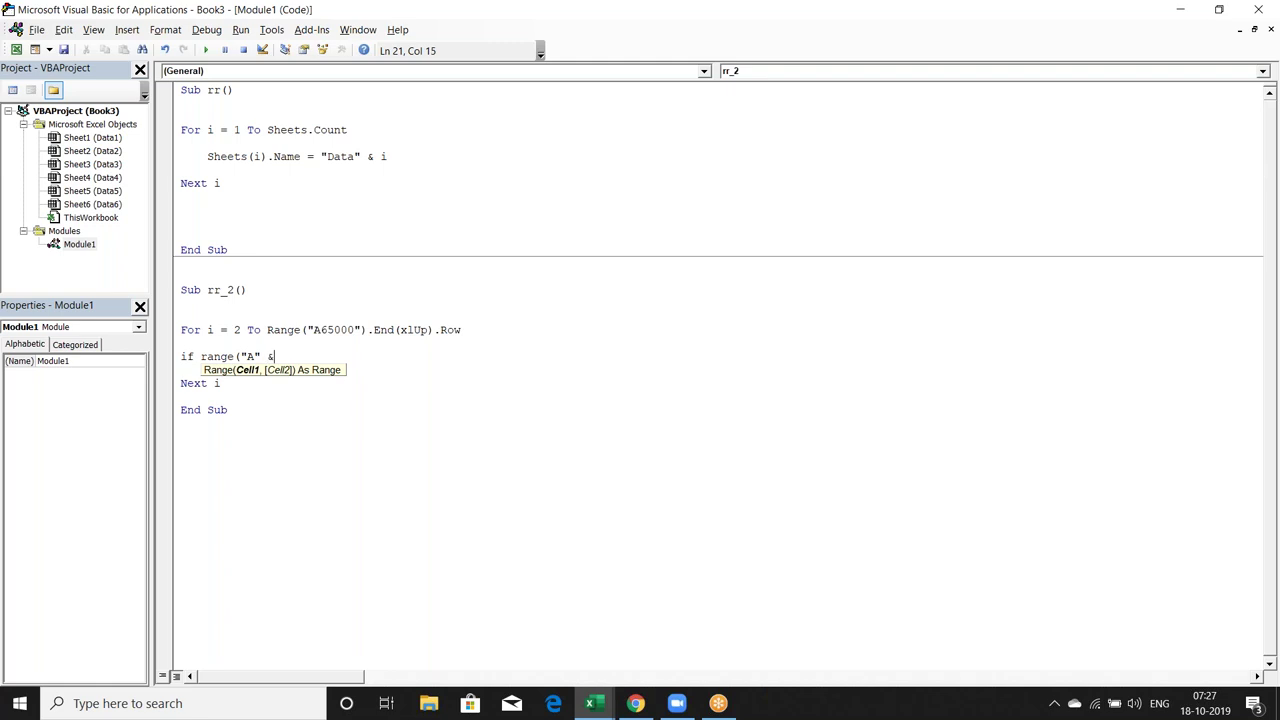
text( i))
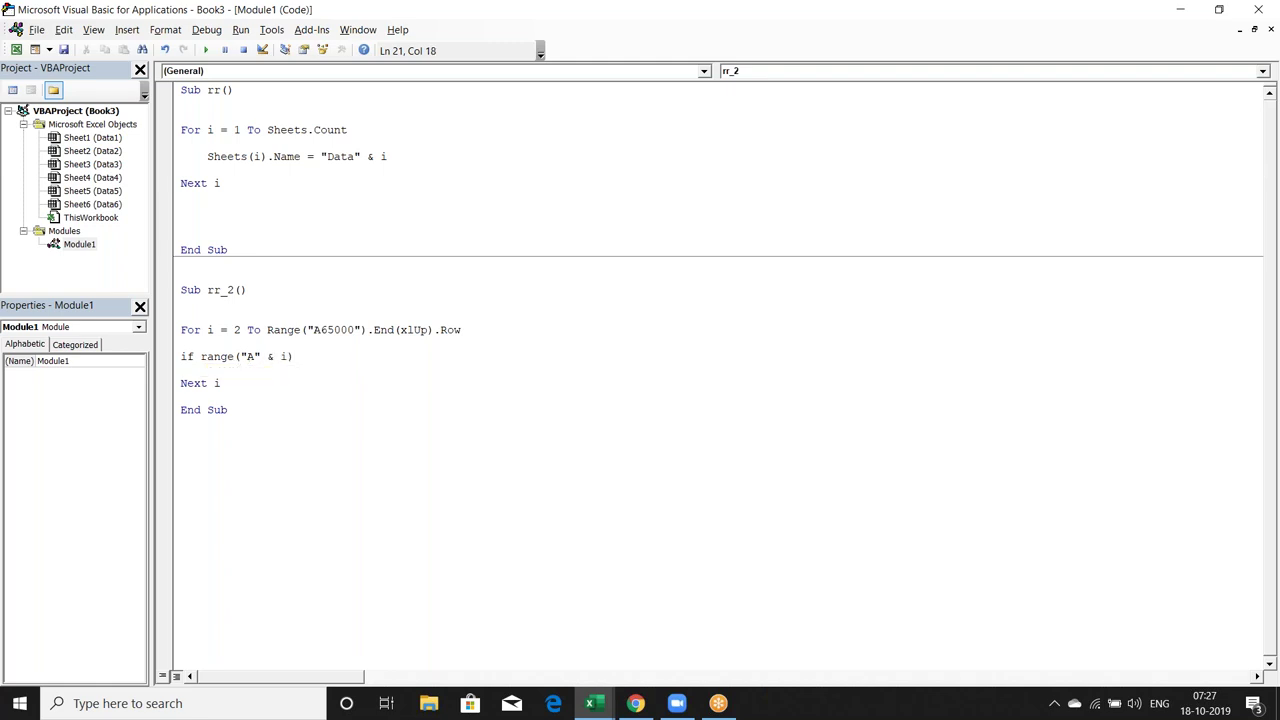
text(.v)
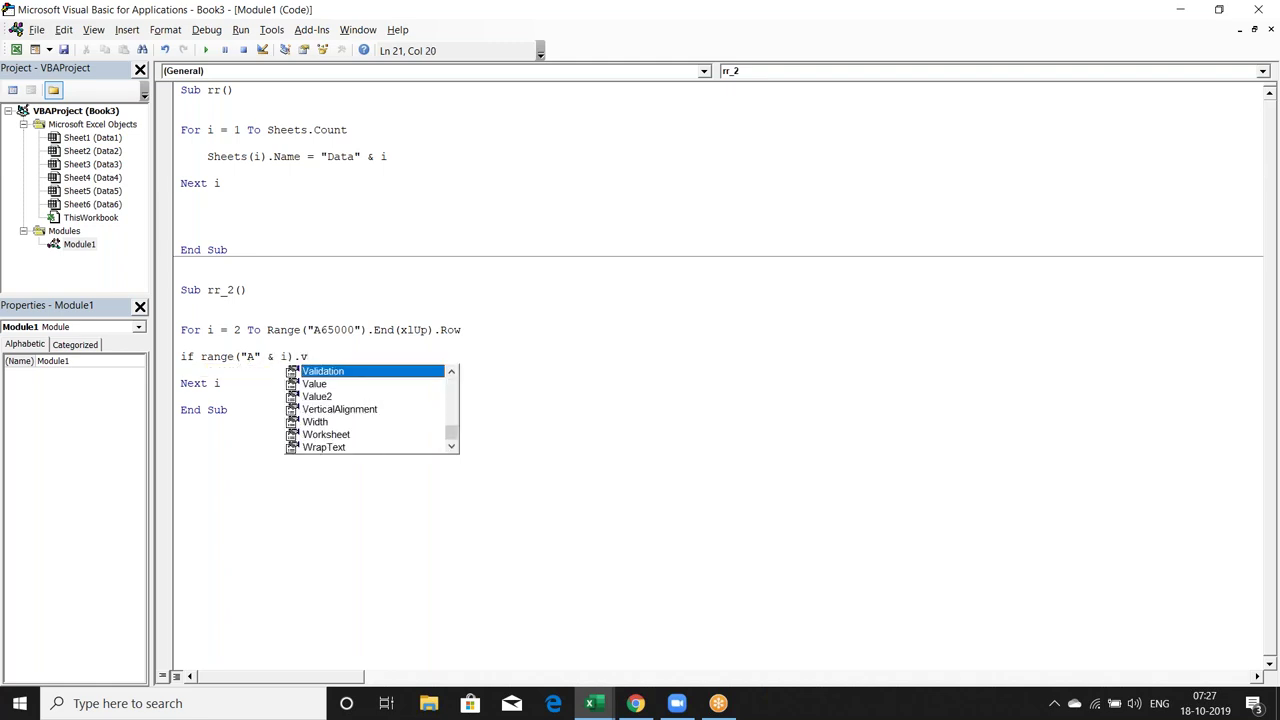
- Finish the If condition Value > 50 Then, with a line setting column B's Value to 800
key(Down)
key(Tab)
text(>50 then)
key(Return)
text(range("B" & i))
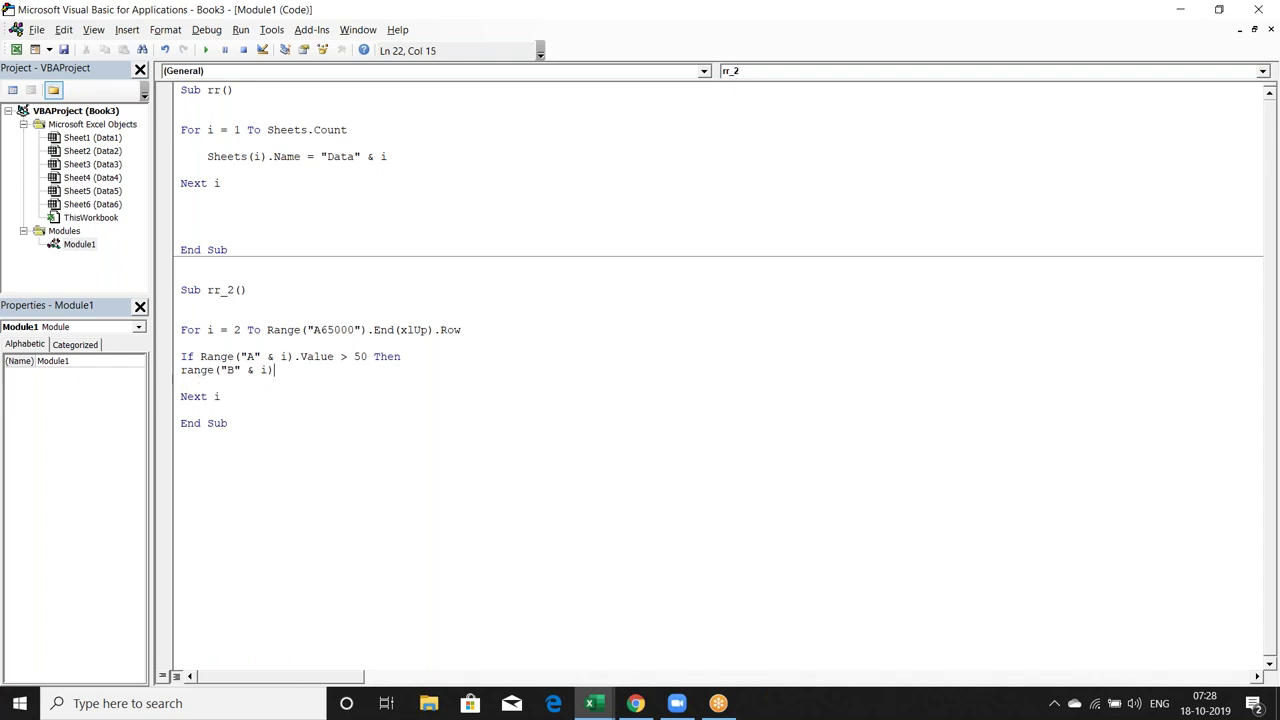
text(.v)
click(181, 383)
key(BackSpace)
key(BackSpace)
- Add an Else branch and duplicate the 800 assignment line beneath it
key(BackSpace)
text(.v)
key(Down)
key(Tab)
text(= 800)
key(Return)
text(elsw)
key(Return)
key(BackSpace)
text(e)
key(Return)
key(Up)
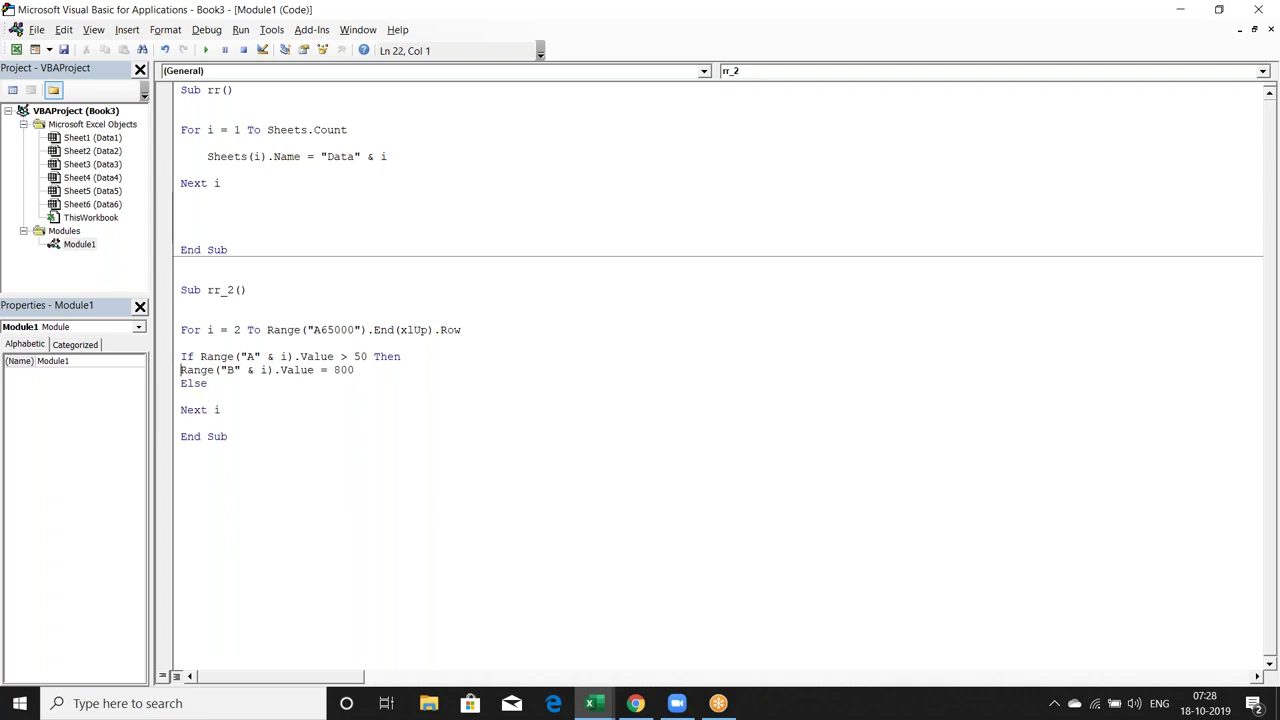
key(shift+Up)
key(ctrl+c)
key(Down)
click(181, 396)
key(ctrl+v)
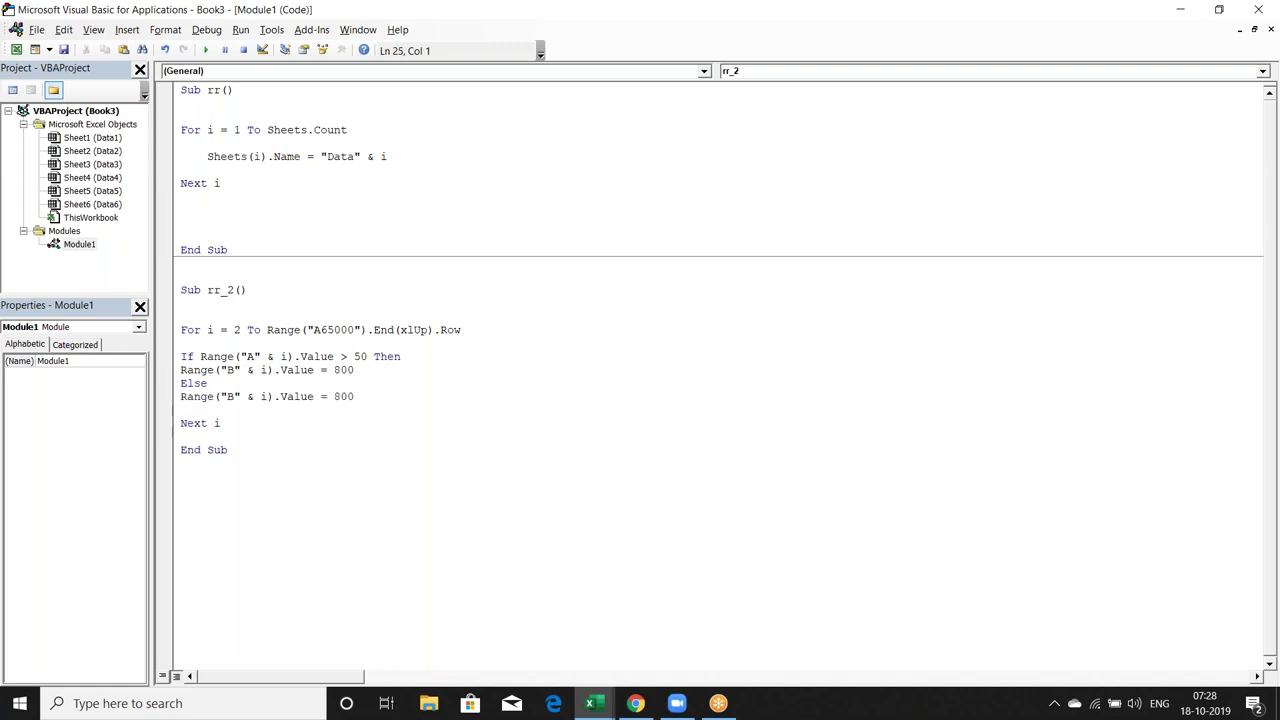
- Change the Else value to 0, close with End If, and run rr_2 to check Data6
double_click(345, 396)
text(0)
key(Return)
text(end if)
key(Return)
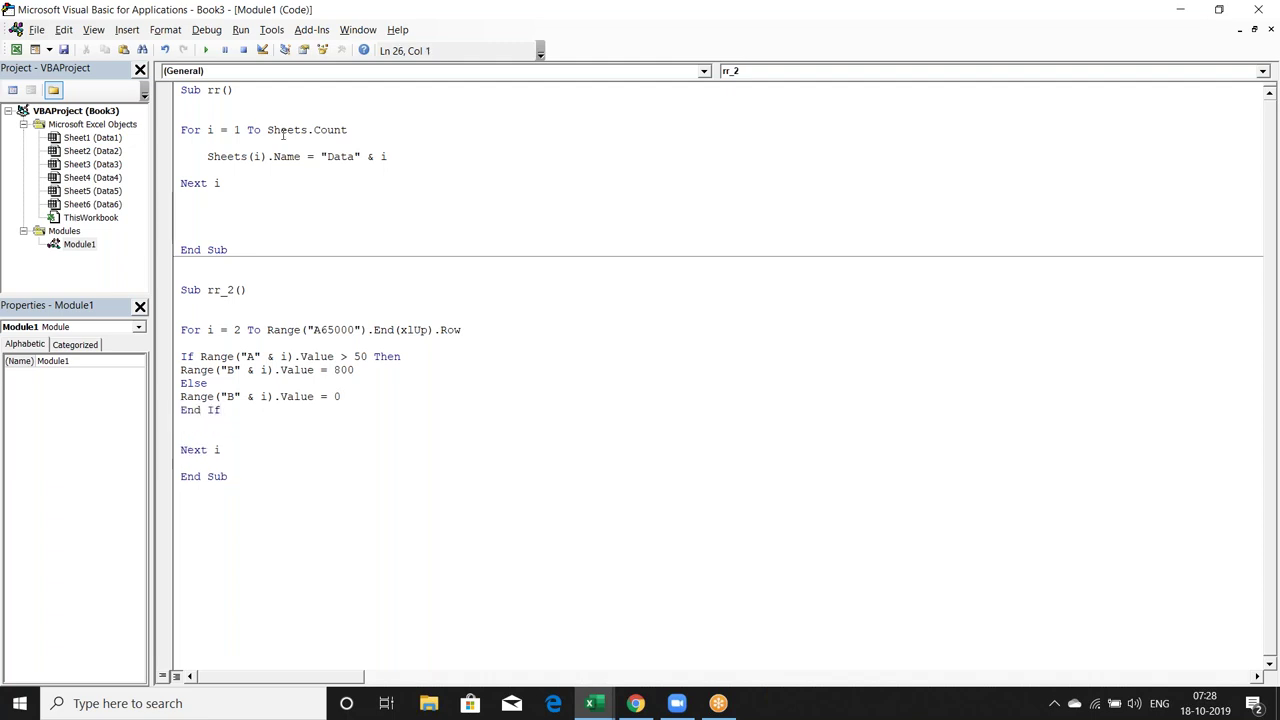
click(206, 50)
key(alt+F11)
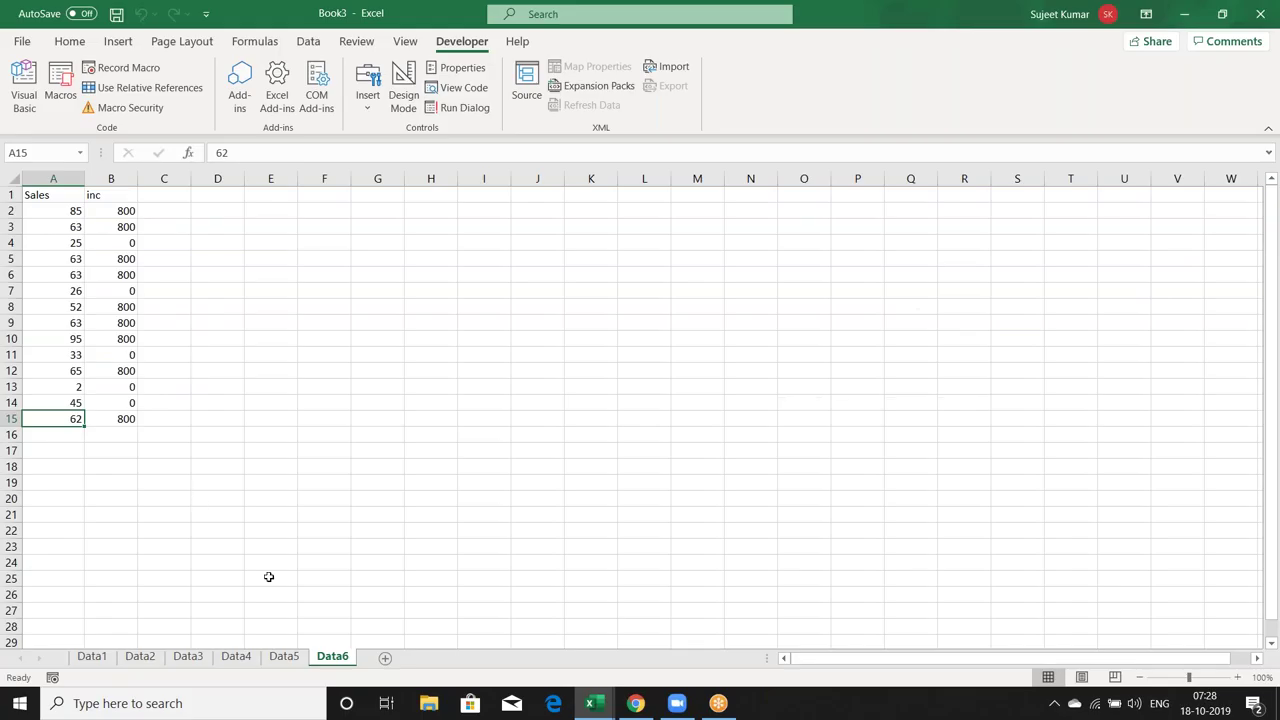
- Clear the Data5 sheet and enter a RANDBETWEEN random-number formula in A1
click(284, 657)
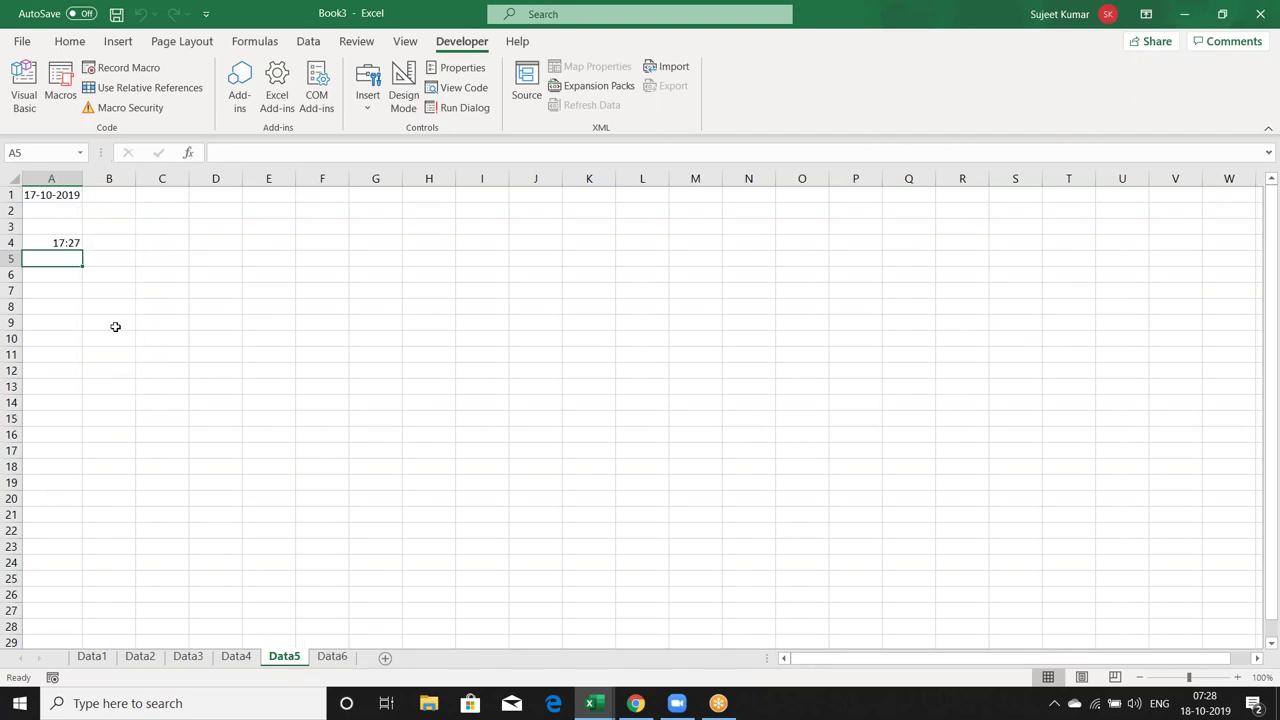
key(Up)
key(Up)
key(Up)
key(Up)
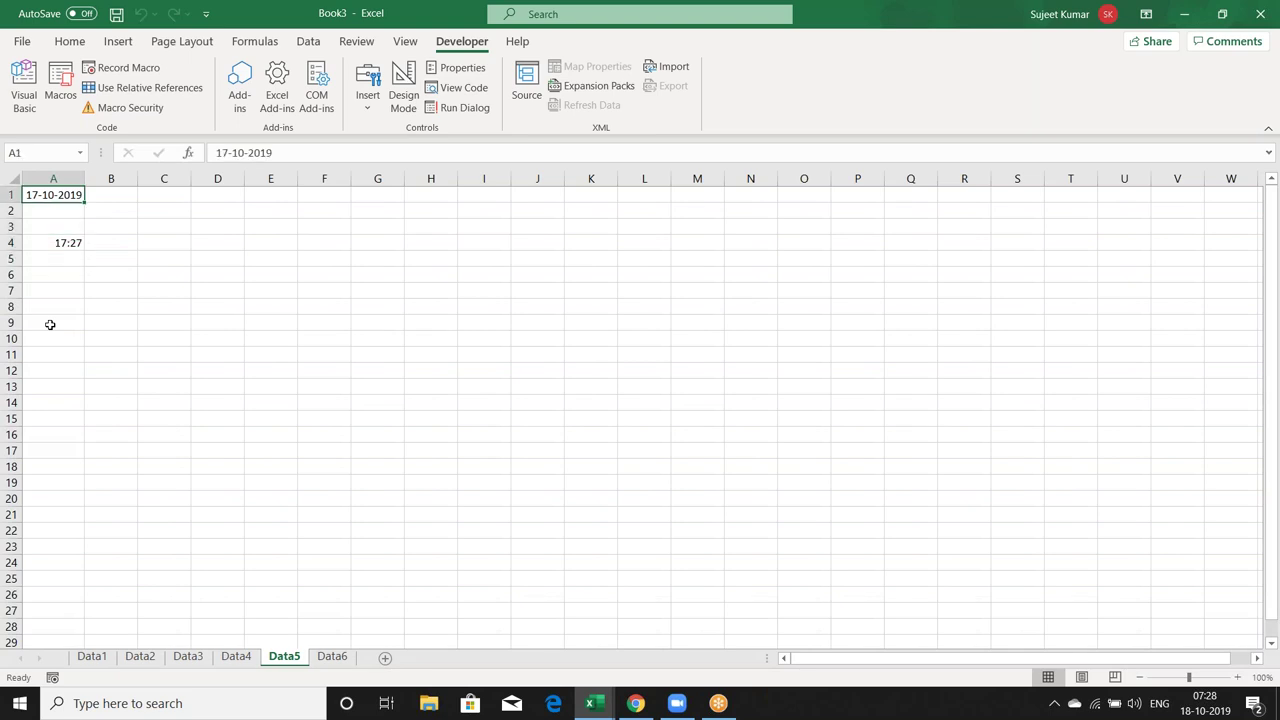
key(ctrl+a)
key(Delete)
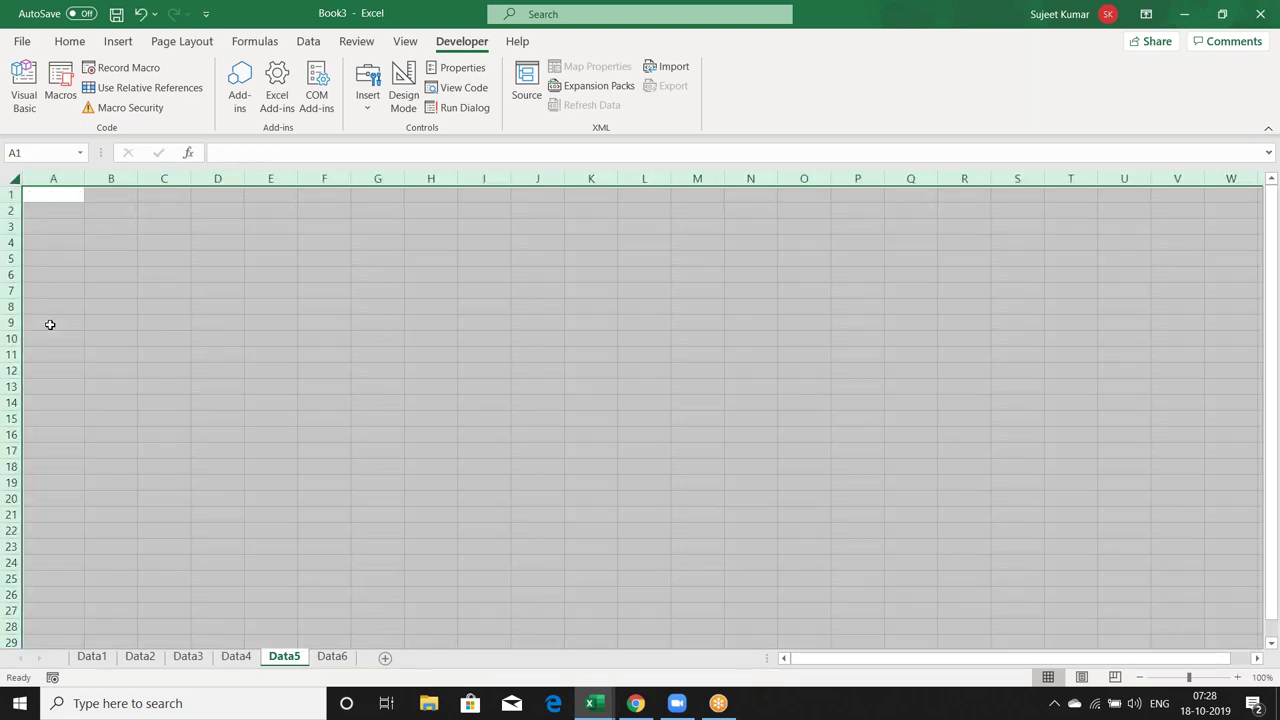
key(ctrl+Home)
text(=ra)
key(Down)
key(Down)
key(Tab)
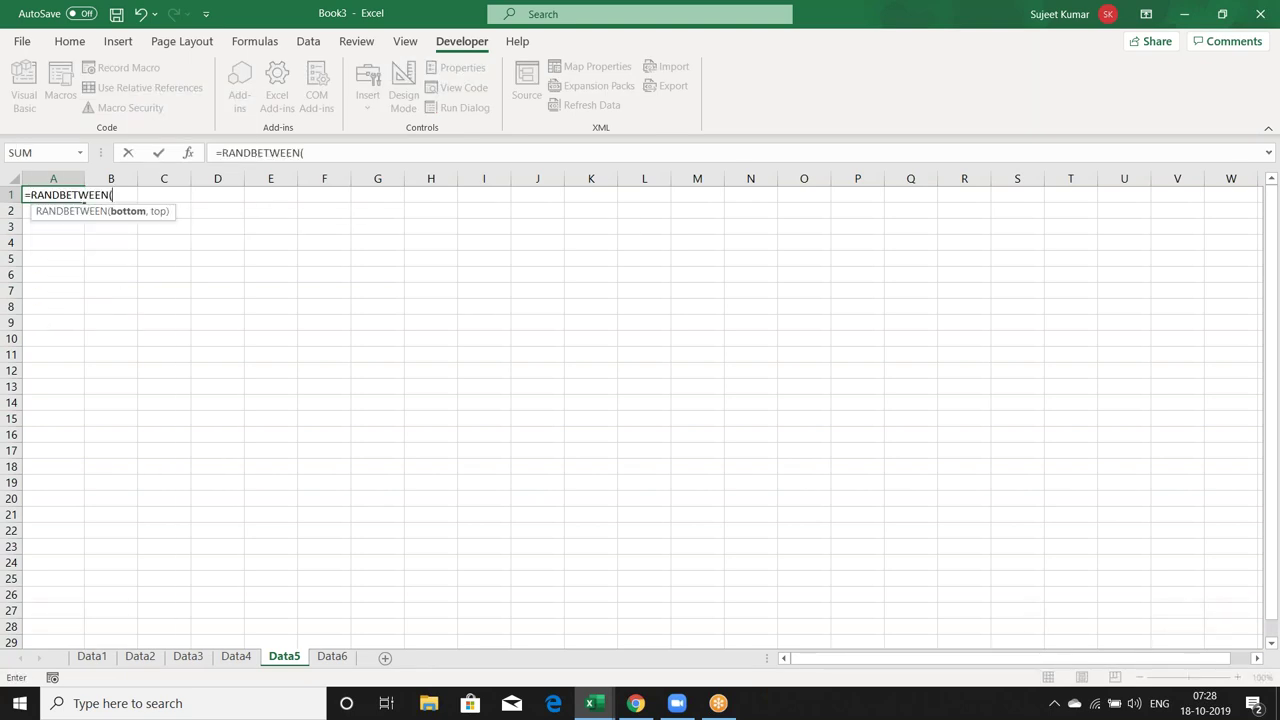
text(1,10)
text(0)
key(Return)
click(53, 194)
key(ctrl+shift+asciitilde)
- Fill the formula across A1:K11 and paste the grid back as fixed values
key(shift+Right)
key(shift+Right)
key(shift+Right)
key(shift+Right)
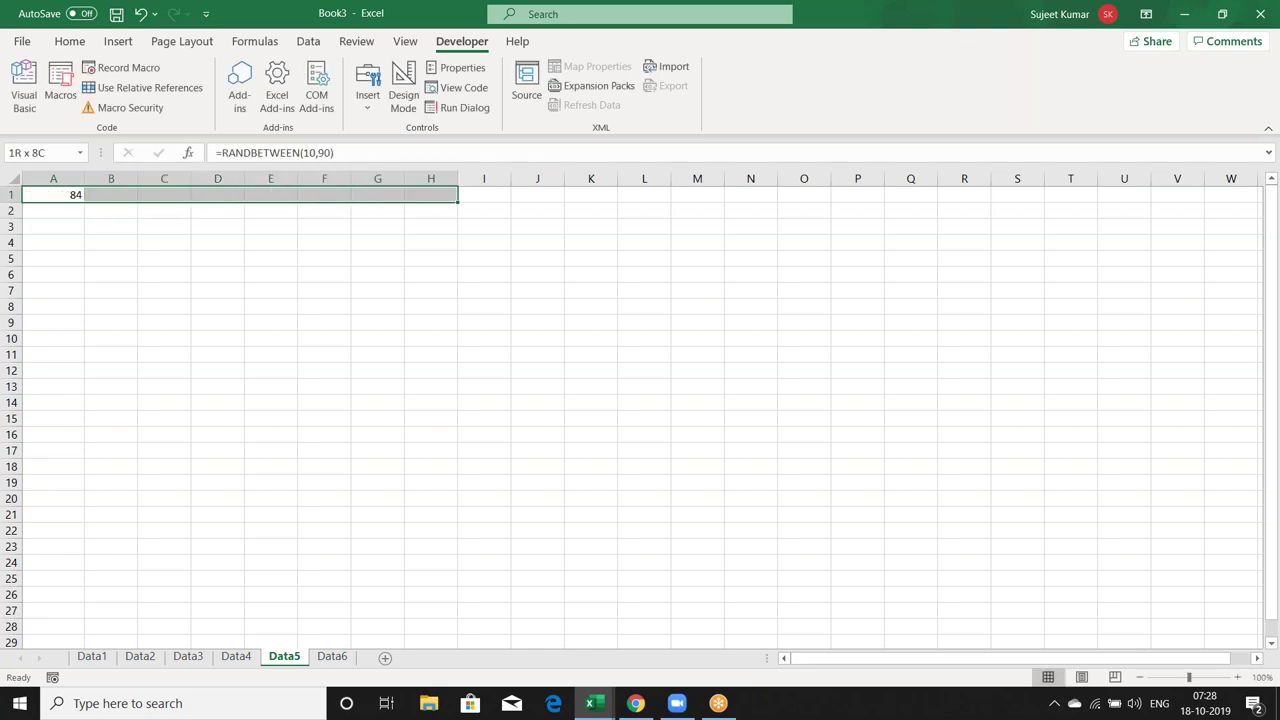
key(shift+Right)
key(shift+Right)
key(shift+Right)
key(shift+Down)
key(shift+Down)
key(shift+Down)
key(shift+Down)
key(shift+Down)
key(shift+Down)
key(shift+Down)
key(ctrl+d)
key(ctrl+c)
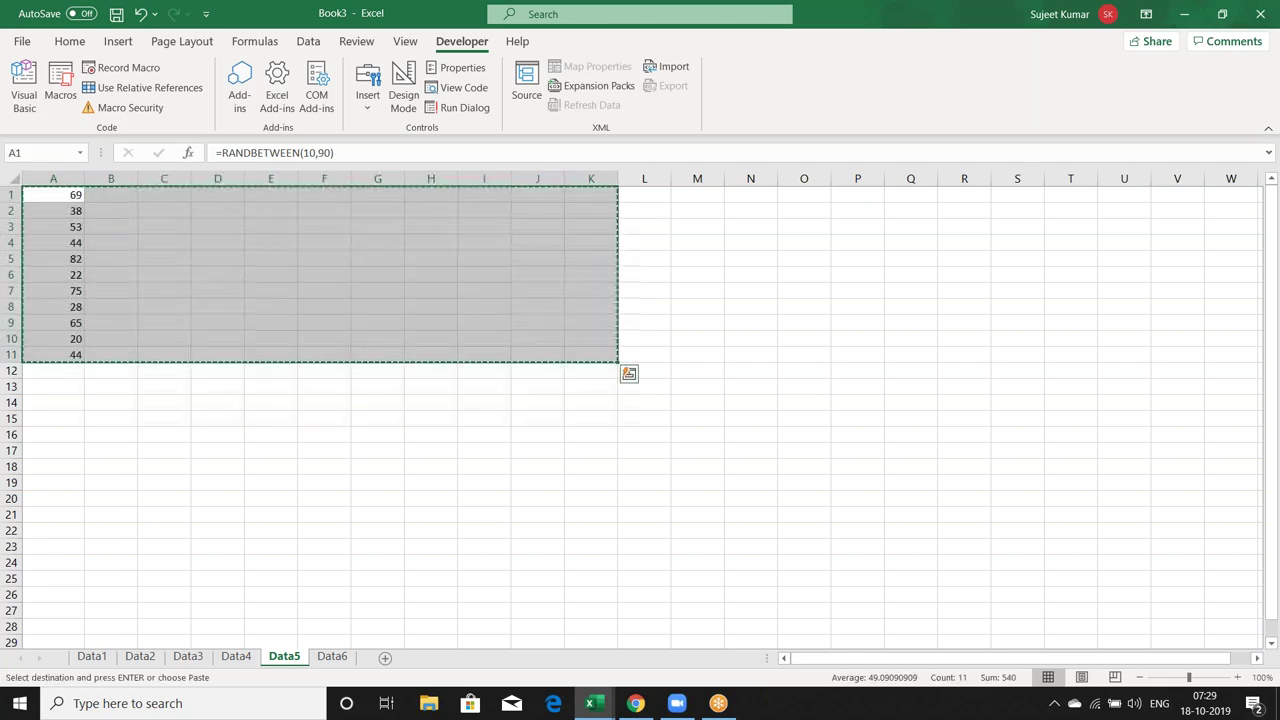
key(ctrl+r)
key(ctrl+c)
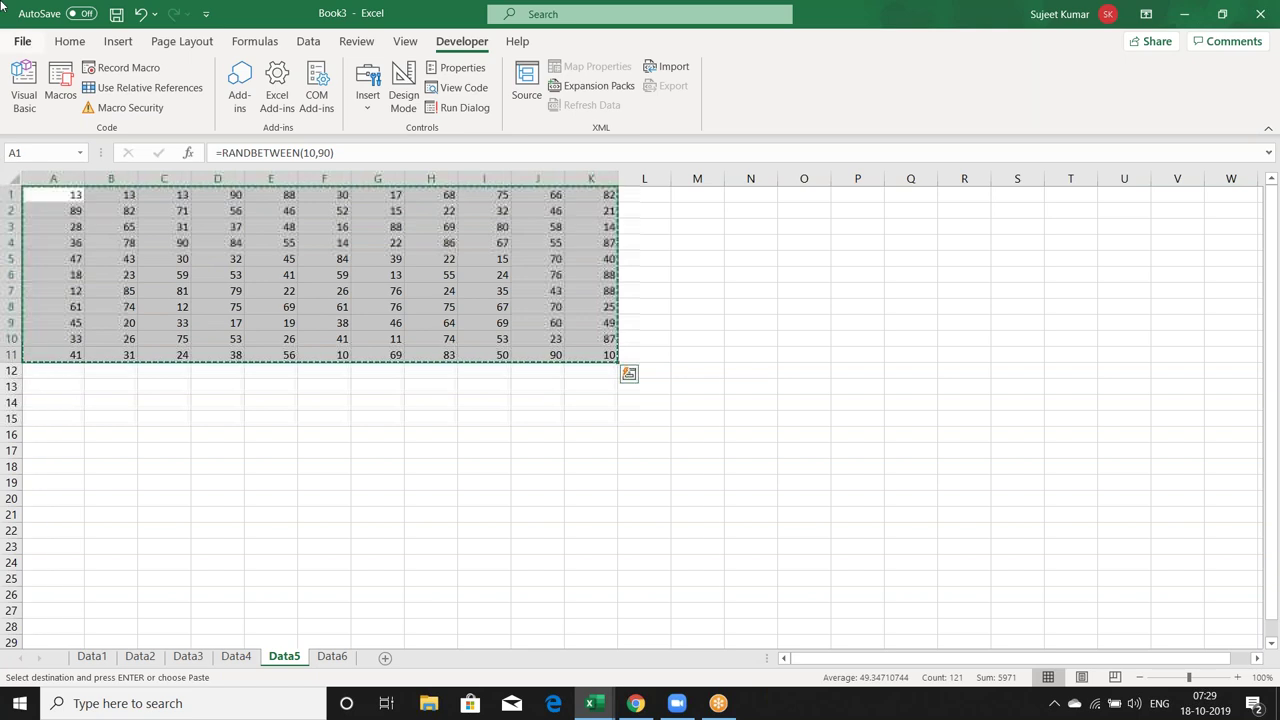
click(70, 41)
click(24, 108)
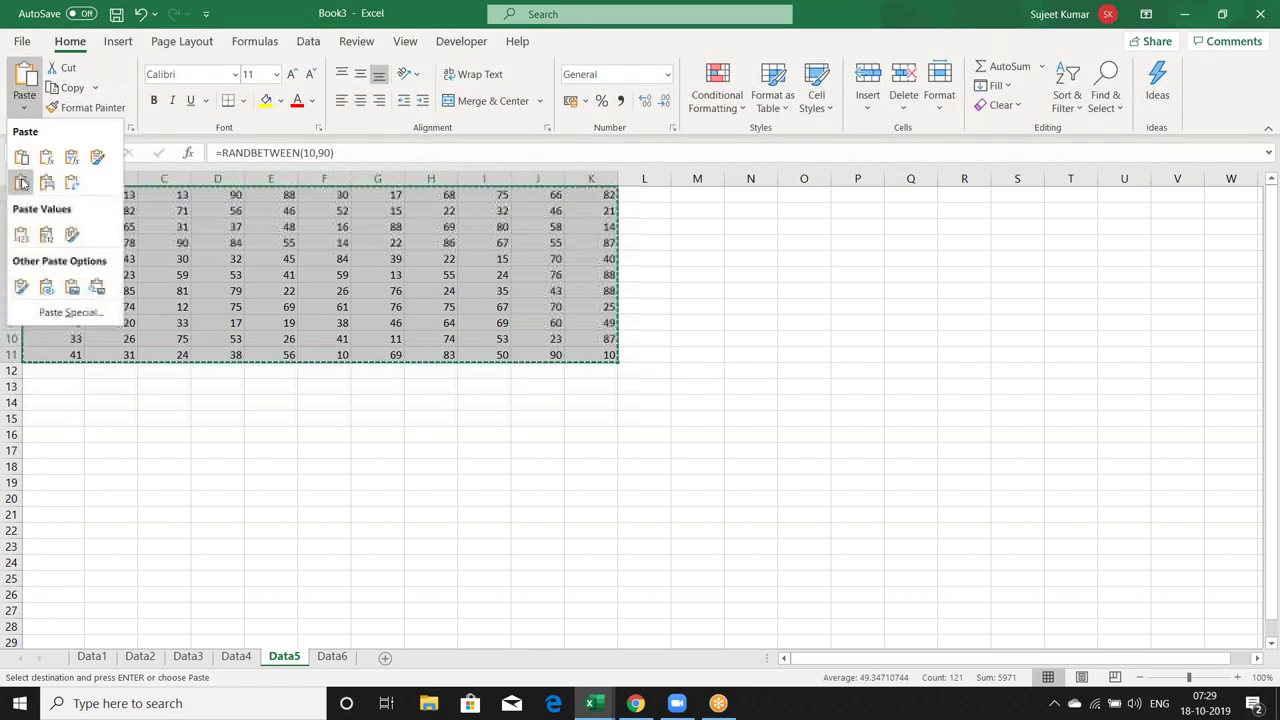
click(20, 231)
key(Escape)
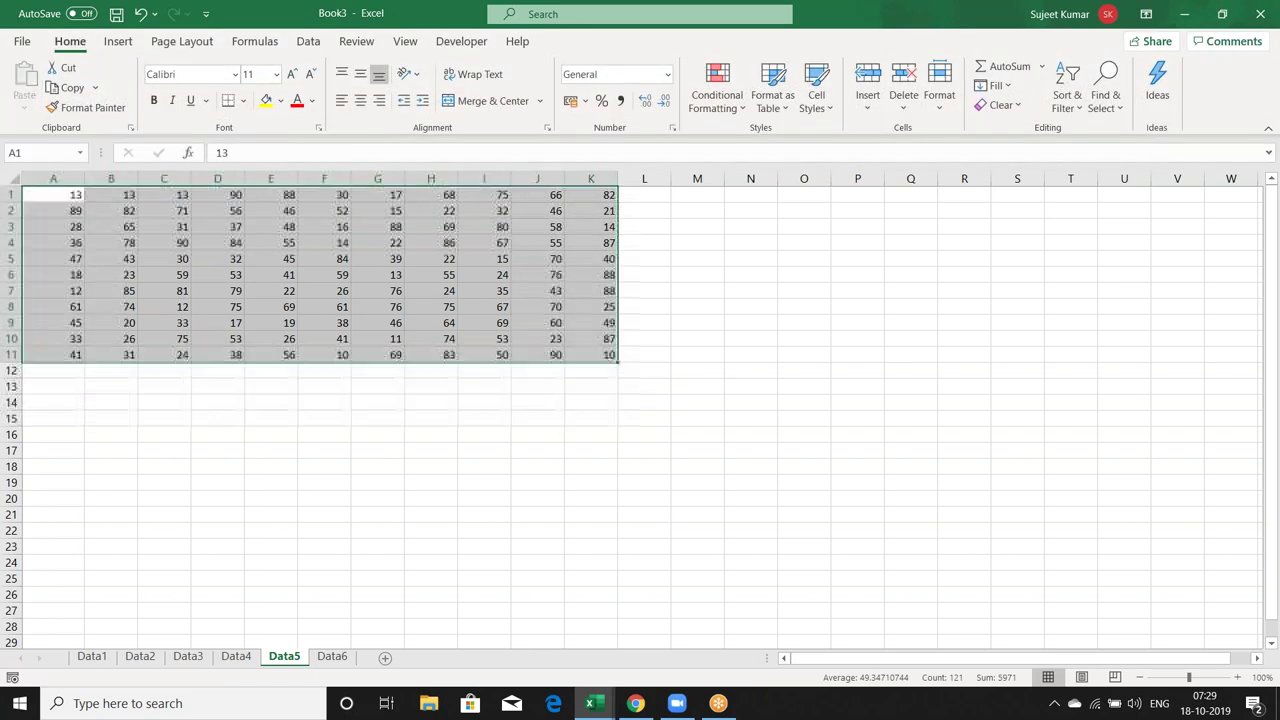
- Spot-check grid values like A1 and I5, then return below rr_2 in the VBA editor
click(53, 195)
click(50, 356)
click(60, 194)
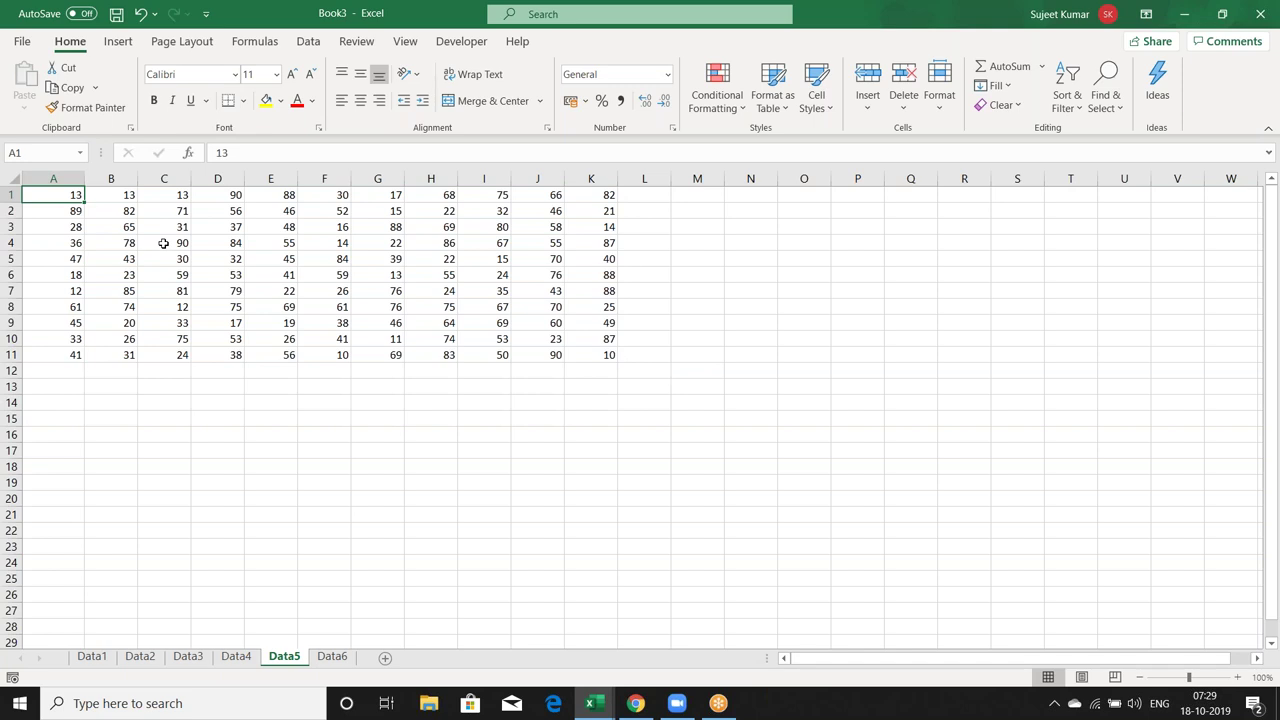
click(498, 264)
click(757, 188)
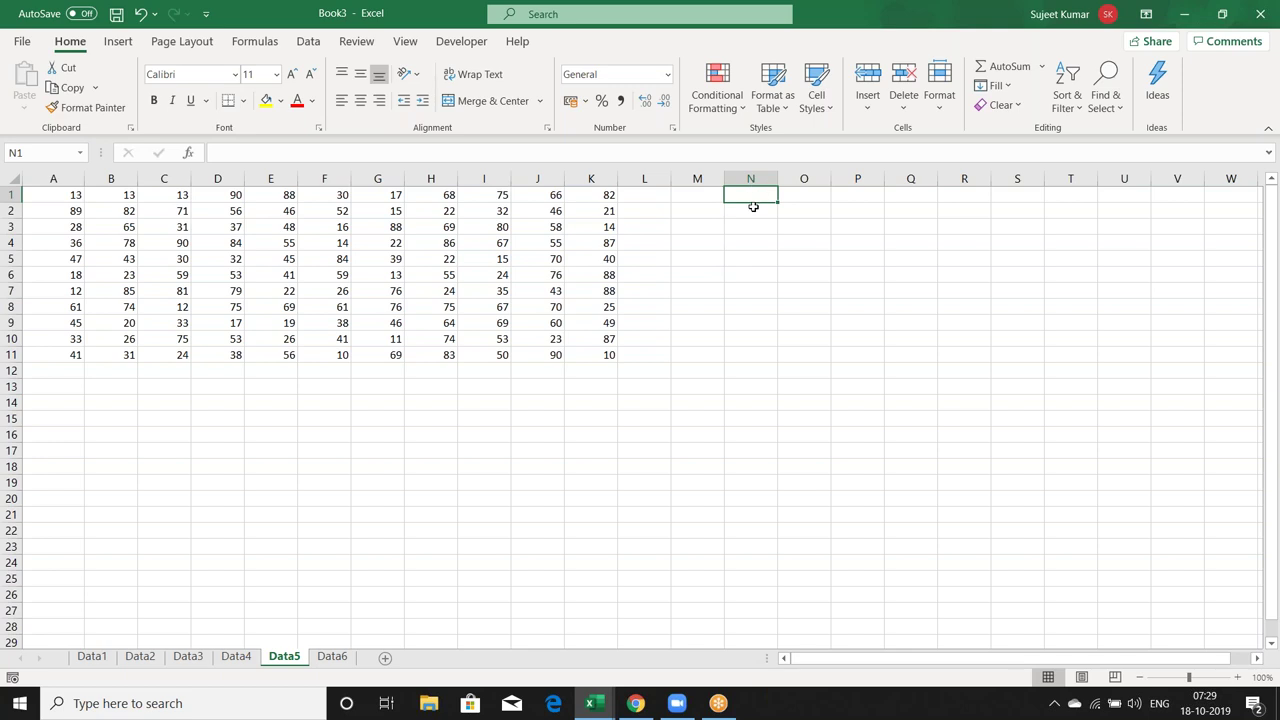
mouse_move(60, 194)
mouse_down()
mouse_move(591, 192)
mouse_move(569, 291)
mouse_move(251, 354)
mouse_move(49, 357)
mouse_up()
click(251, 309)
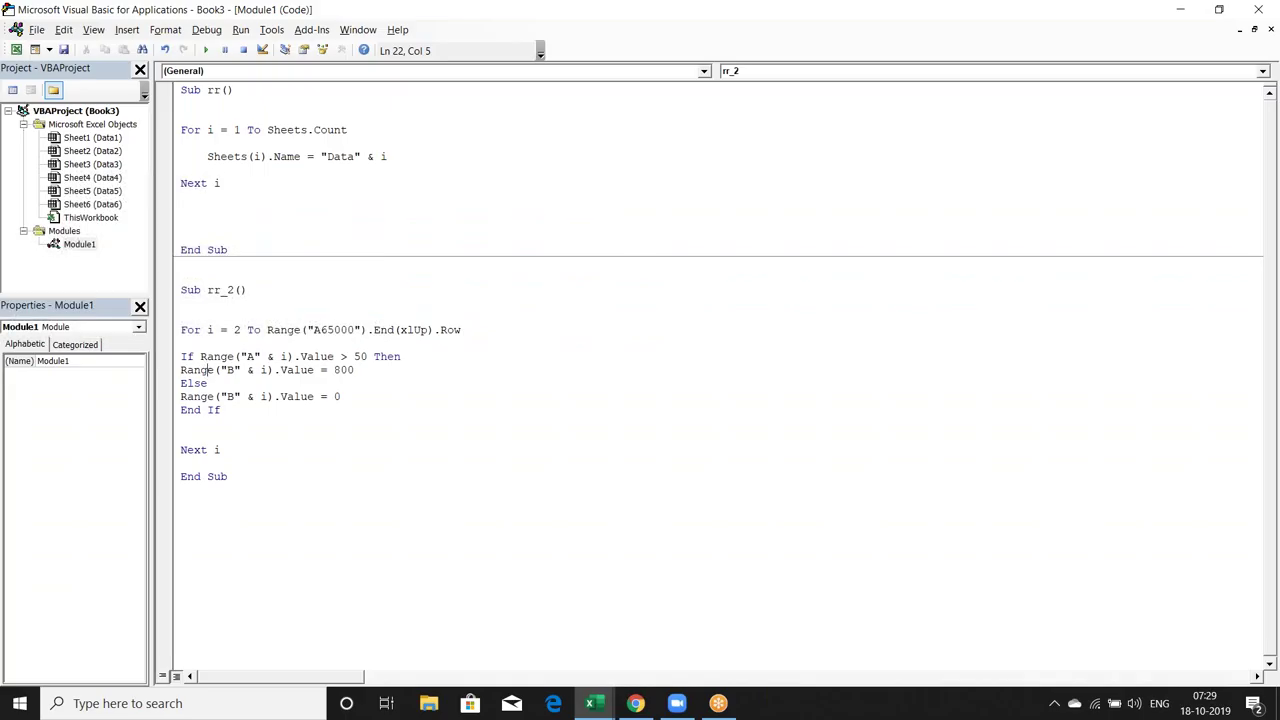
key(Down)
key(Down)
key(Down)
key(Down)
key(Down)
key(Down)
- Create Sub rr_3() with a For i = 1 To 11 … Next i loop and a nested For j = 1 To 11 header
text(sub rr)
text(_)
text(3())
key(Return)
key(Return)
key(Return)
key(Return)
key(Return)
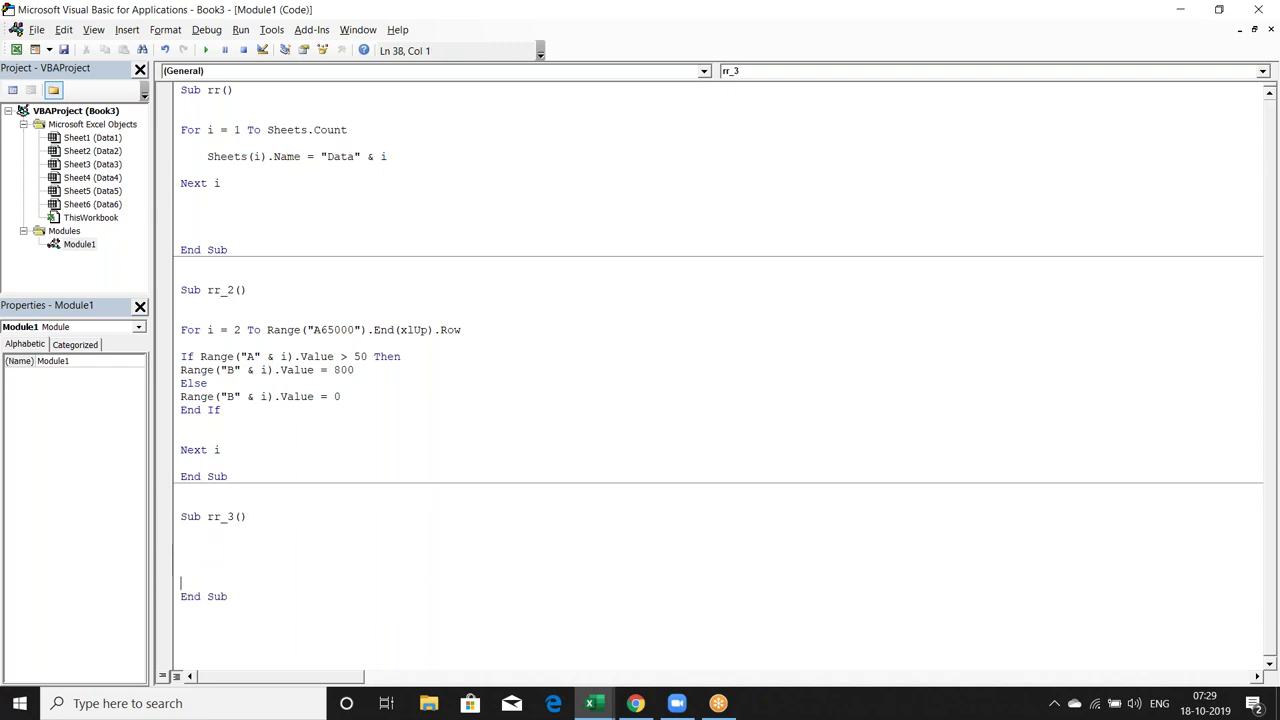
click(181, 543)
text(for i =1 )
text(to )
text(11)
key(Return)
key(Return)
key(Return)
key(Return)
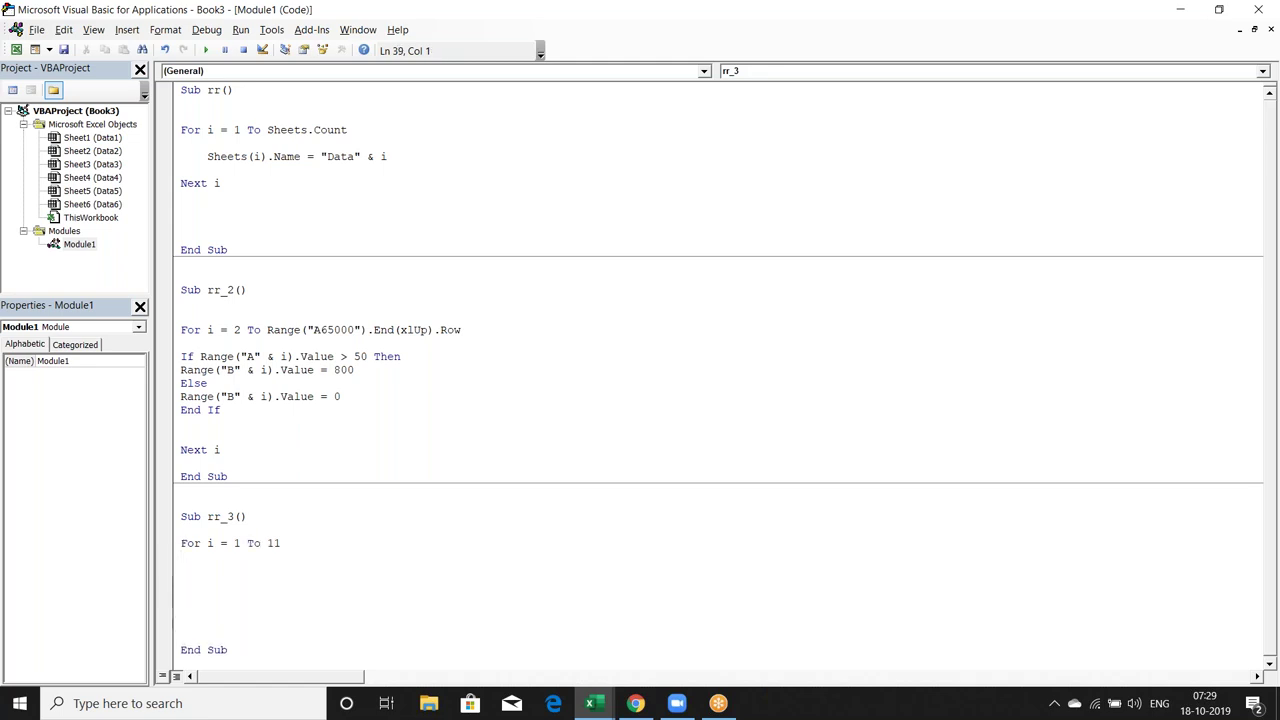
text(next i)
click(181, 582)
key(Return)
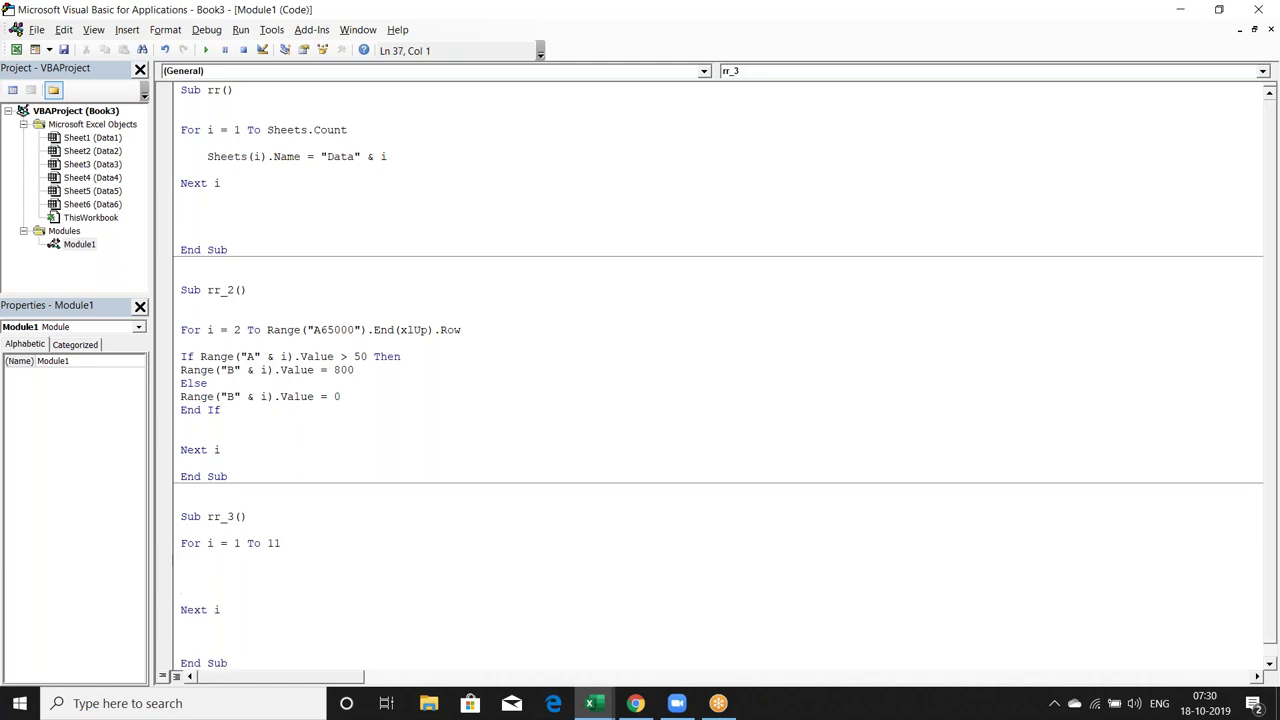
text(for)
text( j )
text(= )
text(1 to )
text(11)
key(Return)
key(Return)
- Close the inner loop with Next j and open a blank line inside it
text(next i)
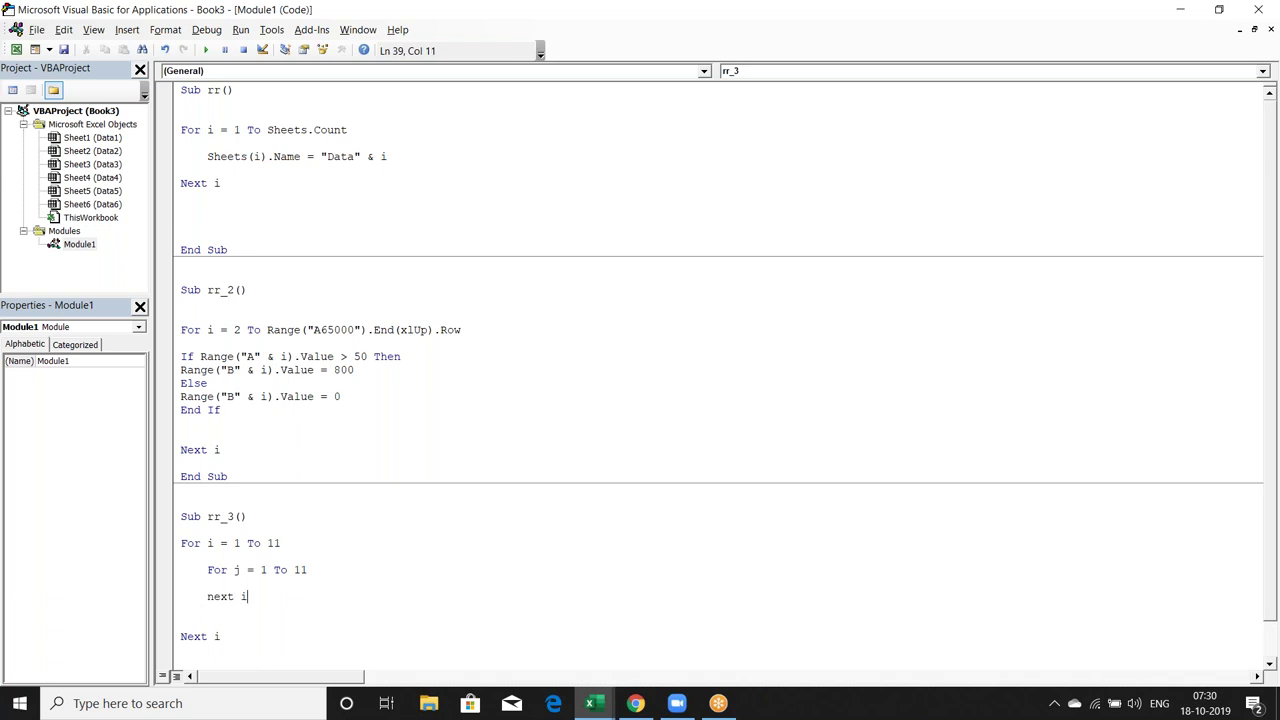
click(208, 583)
click(248, 596)
key(BackSpace)
text(j)
click(208, 583)
key(Return)
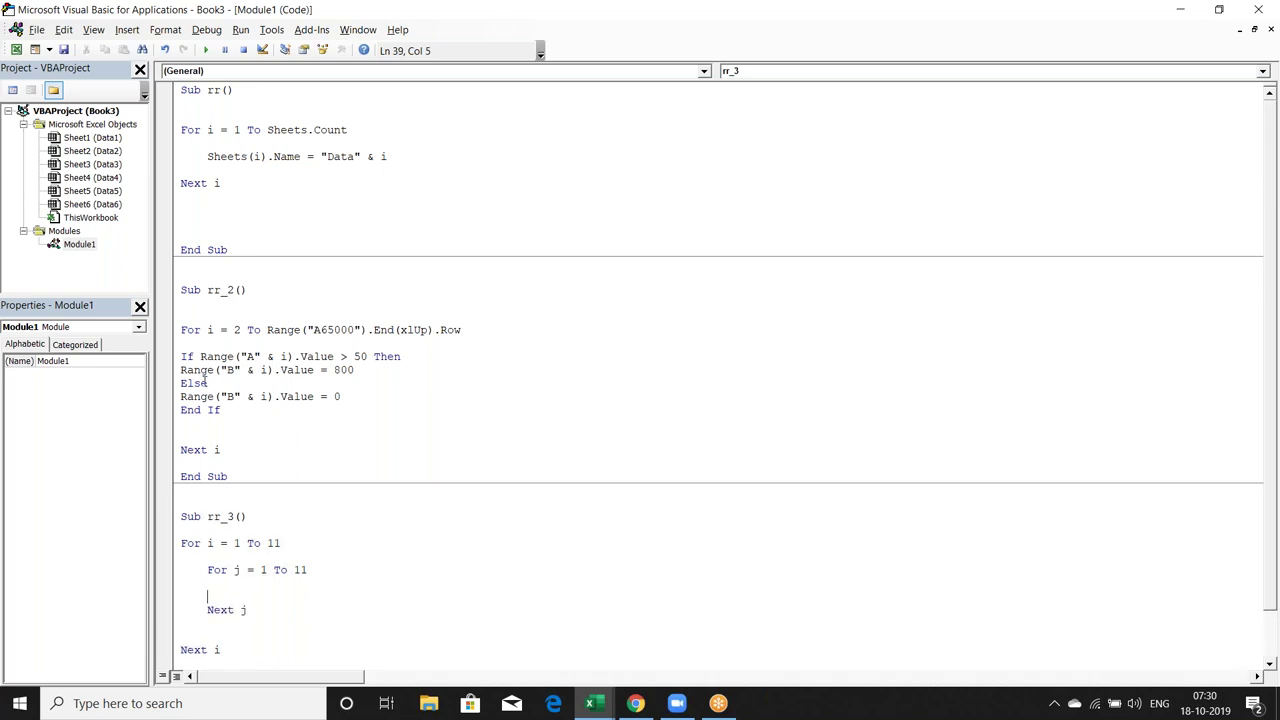
click(228, 370)
click(215, 586)
- Add If Cells(i, j).Value >= 50 Then, copying the value to Range("N65000").End(xlUp).Offset(1,0)
text(if cells(i,j)
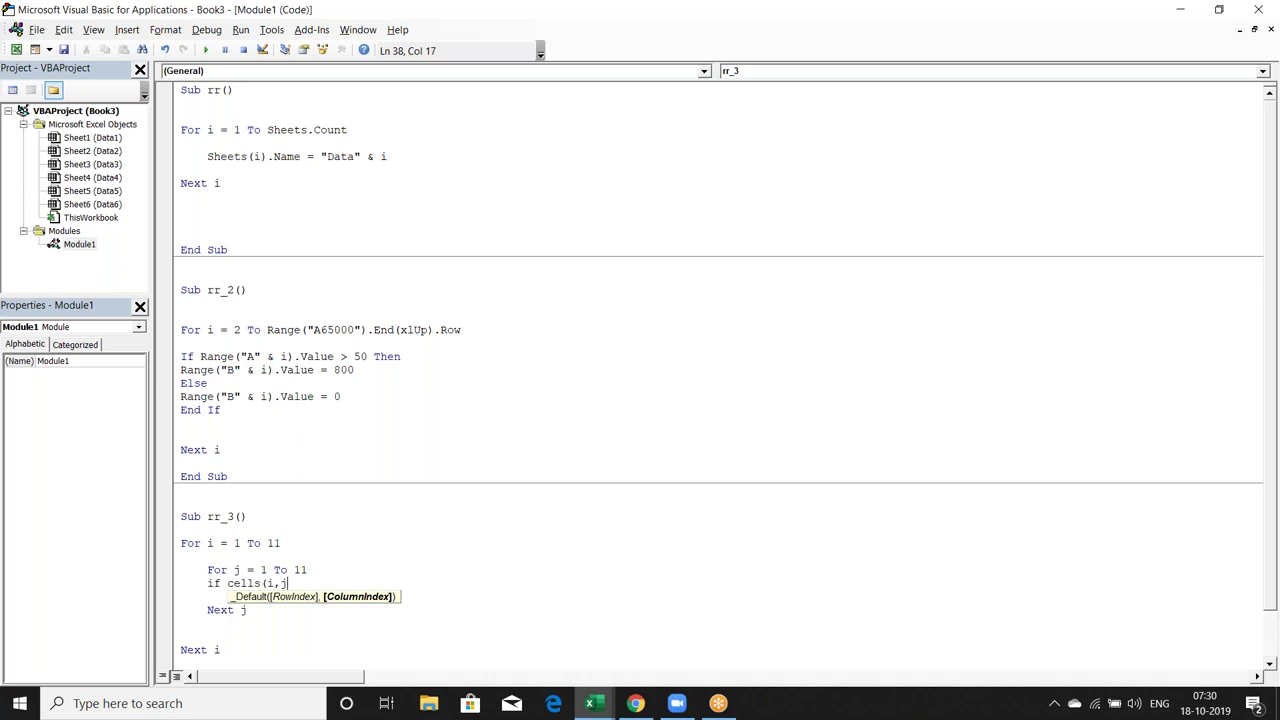
text())
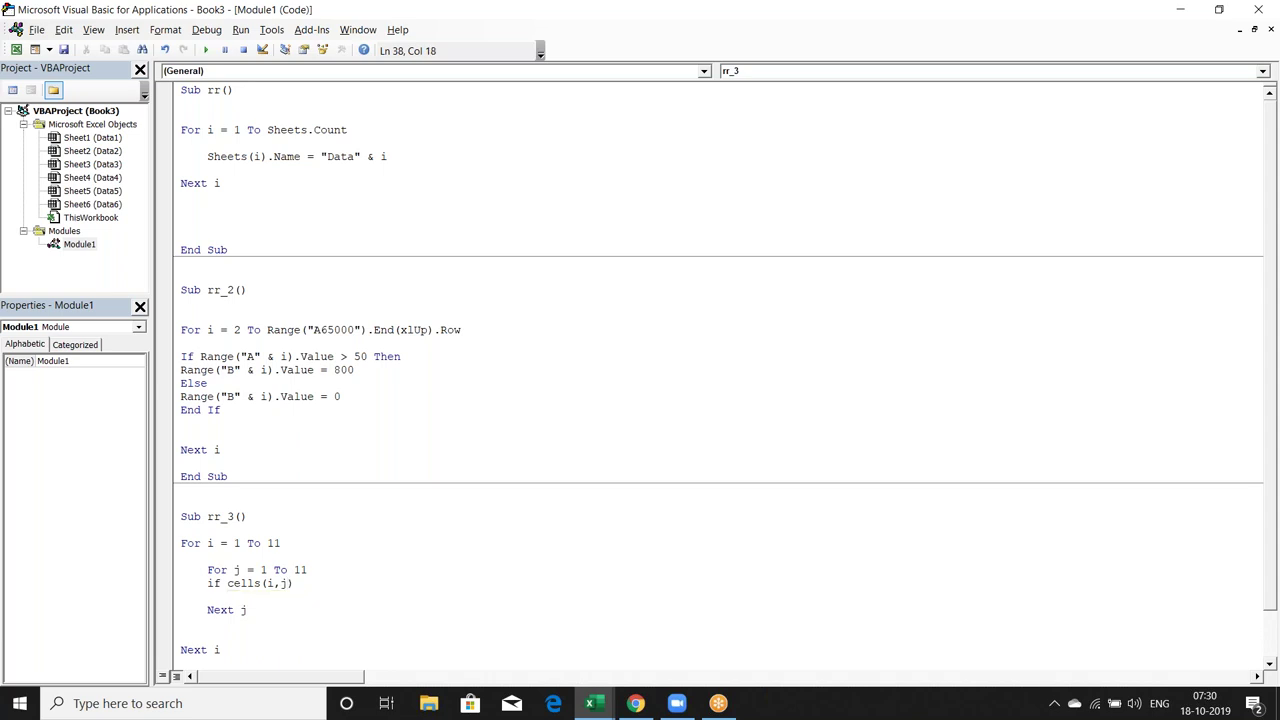
text(value)
text(>=50 Then)
key(Return)
text(range)
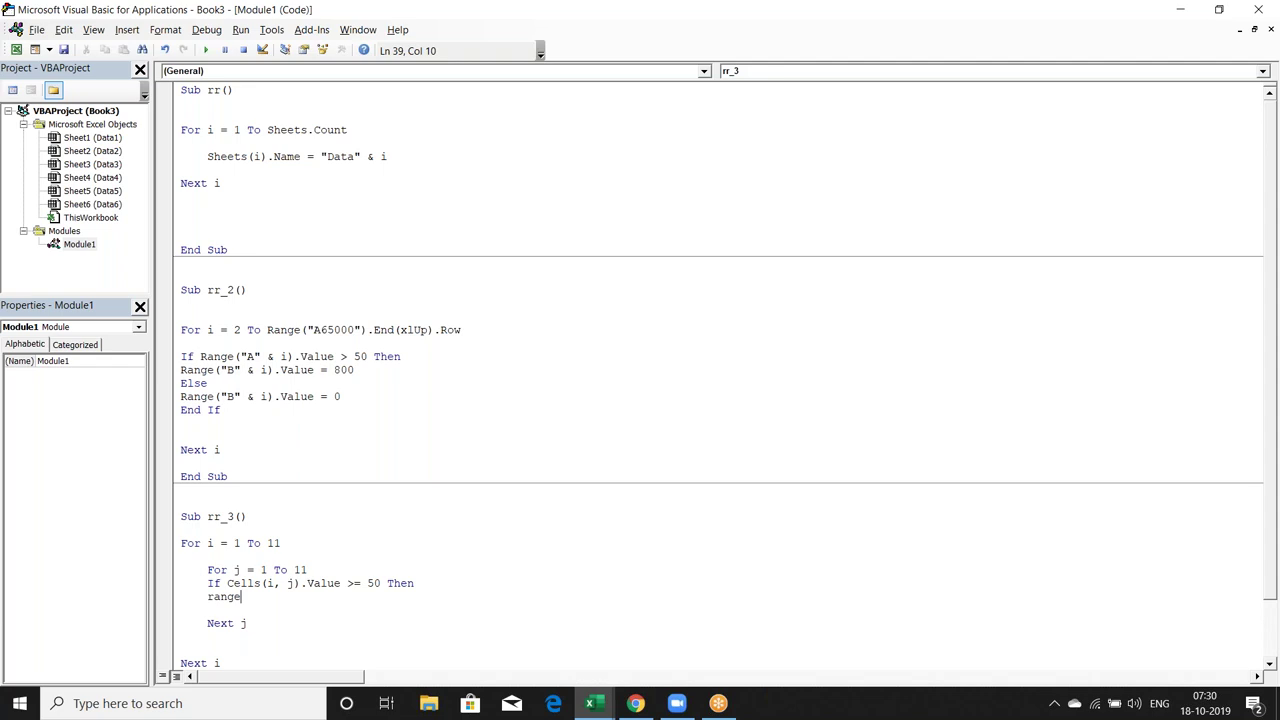
text(("N65000"))
text(.End()
text(xlUp).Offset(1,0).v)
key(Escape)
key(Down)
key(BackSpace)
key(BackSpace)
key(BackSpace)
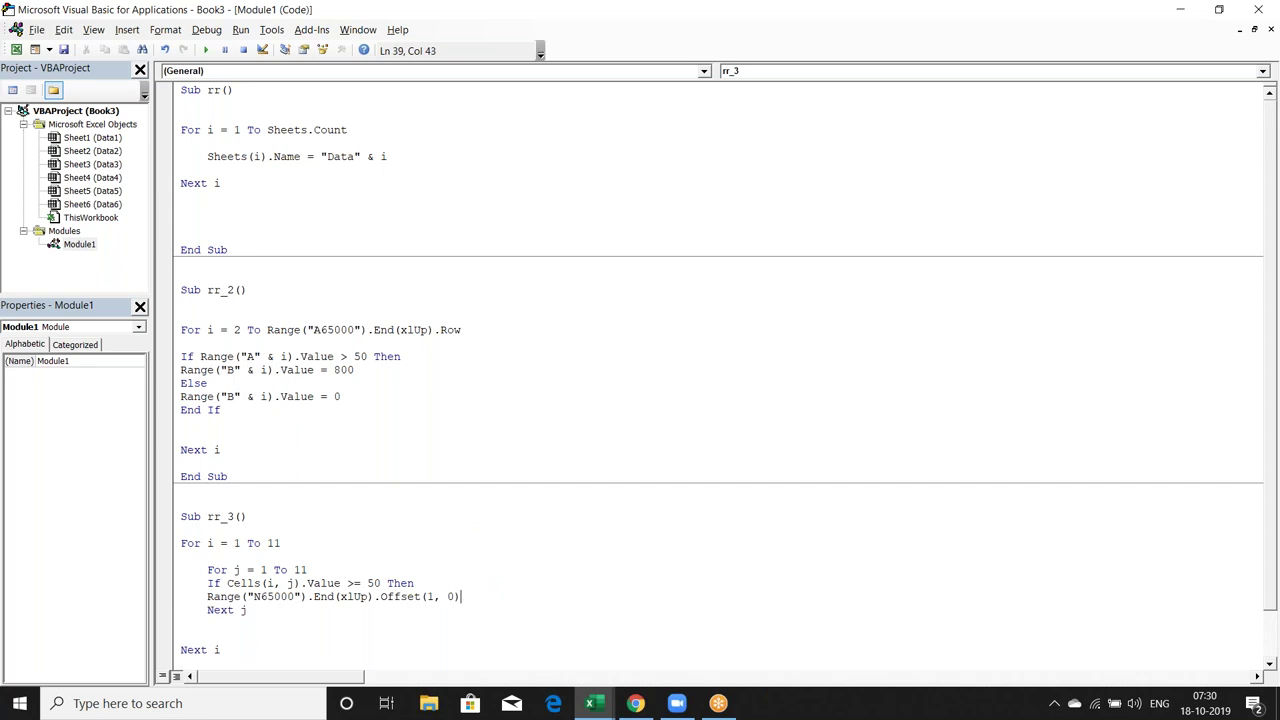
text(.va)
key(Tab)
text(=)
text(cells)
text((i,j).v)
key(BackSpace)
key(BackSpace)
text(value)
- Close the If block with End If just above Next j
key(Down)
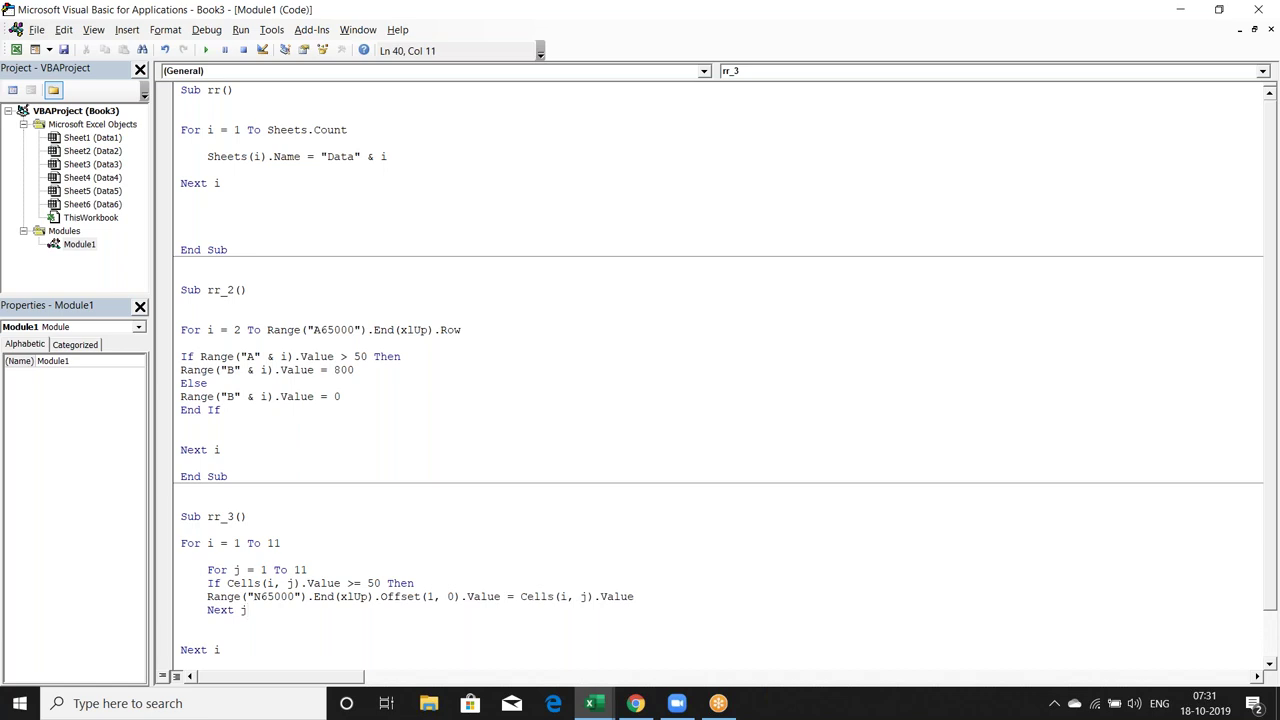
key(Left)
key(Left)
key(Left)
key(Left)
key(Left)
key(Return)
key(Up)
text(e)
text(nd if)
key(Return)
key(Down)
key(Down)
key(Down)
key(Down)
key(Down)
key(Down)
key(Down)
key(Down)
click(348, 543)
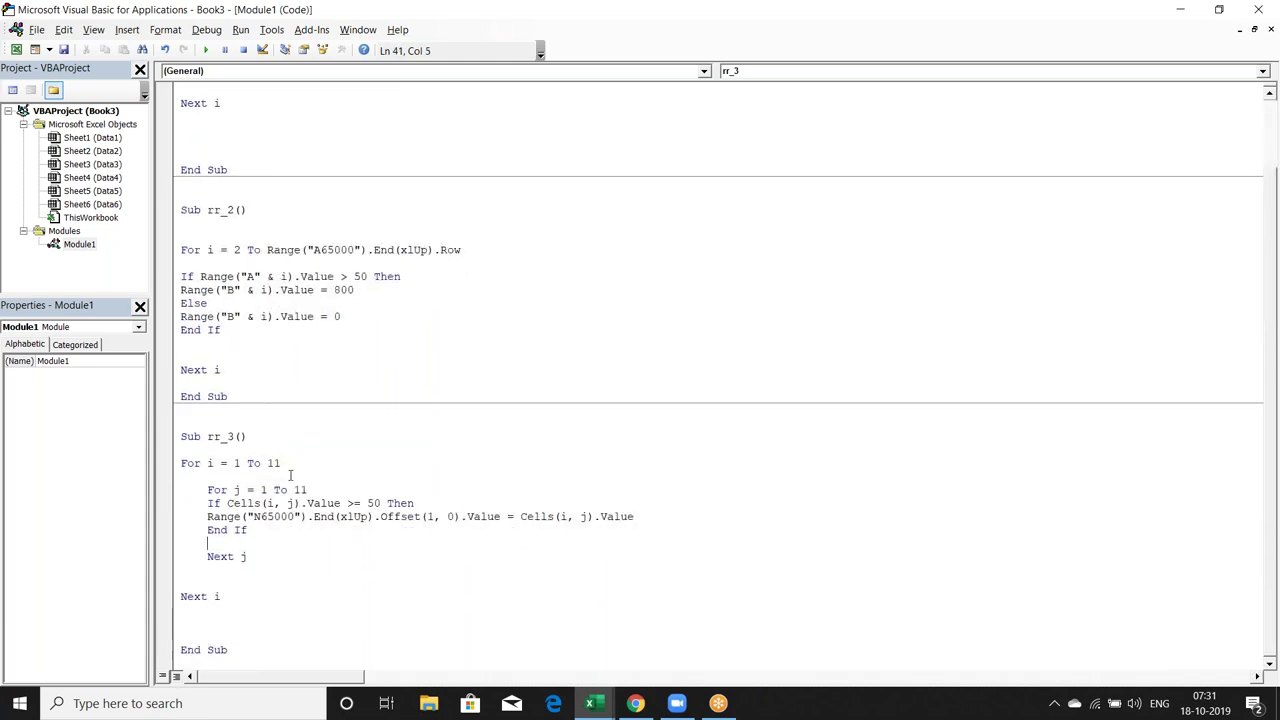
- Run rr_3 and indent the If, Range and End If lines inside the j loop
click(206, 51)
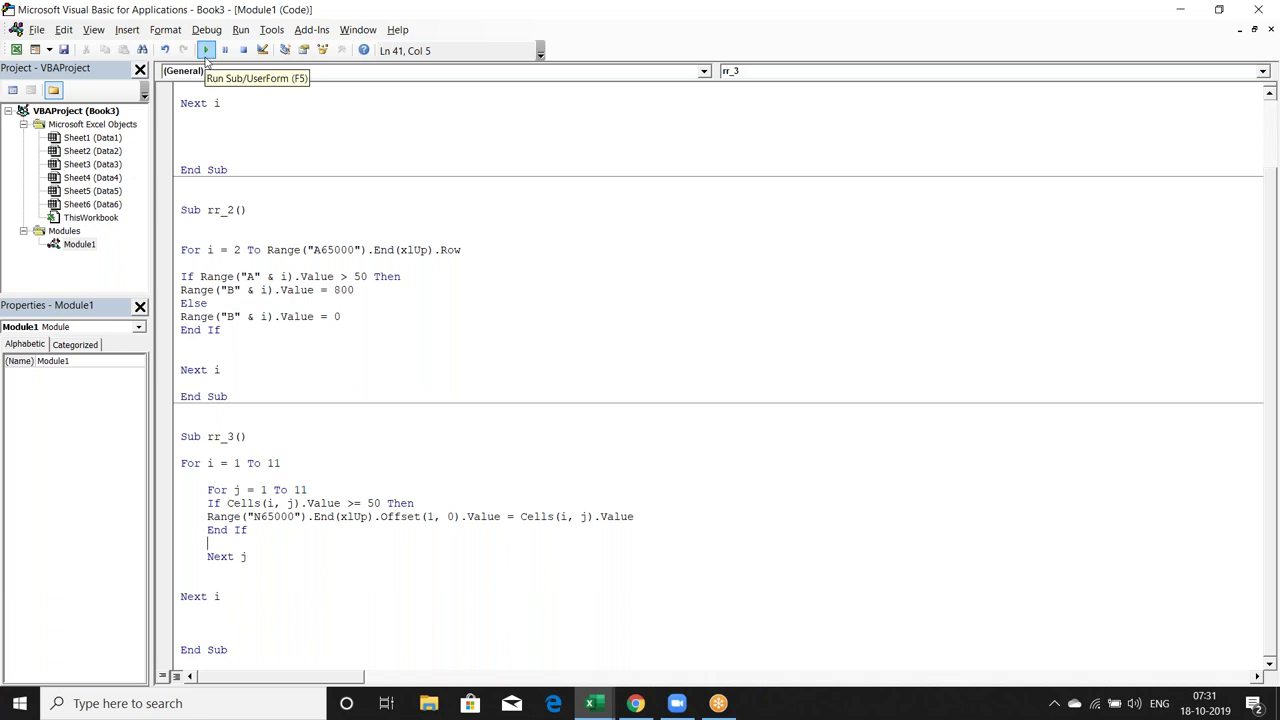
click(205, 503)
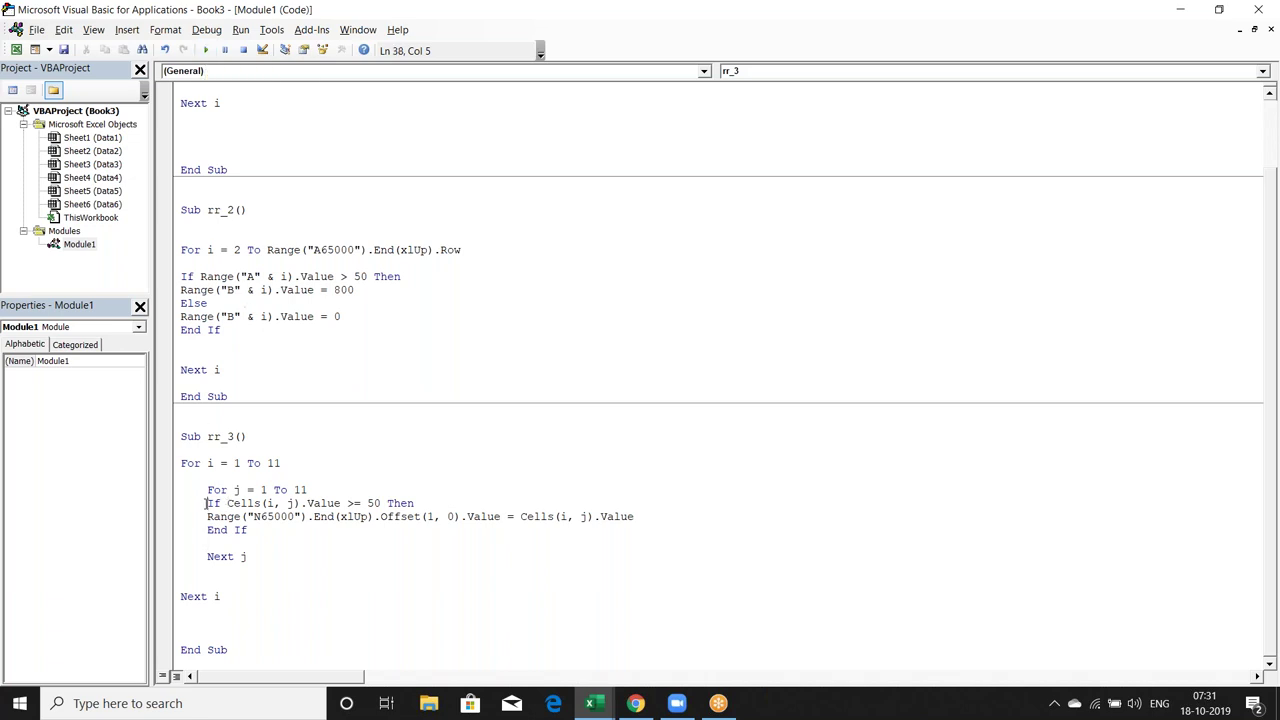
key(Tab)
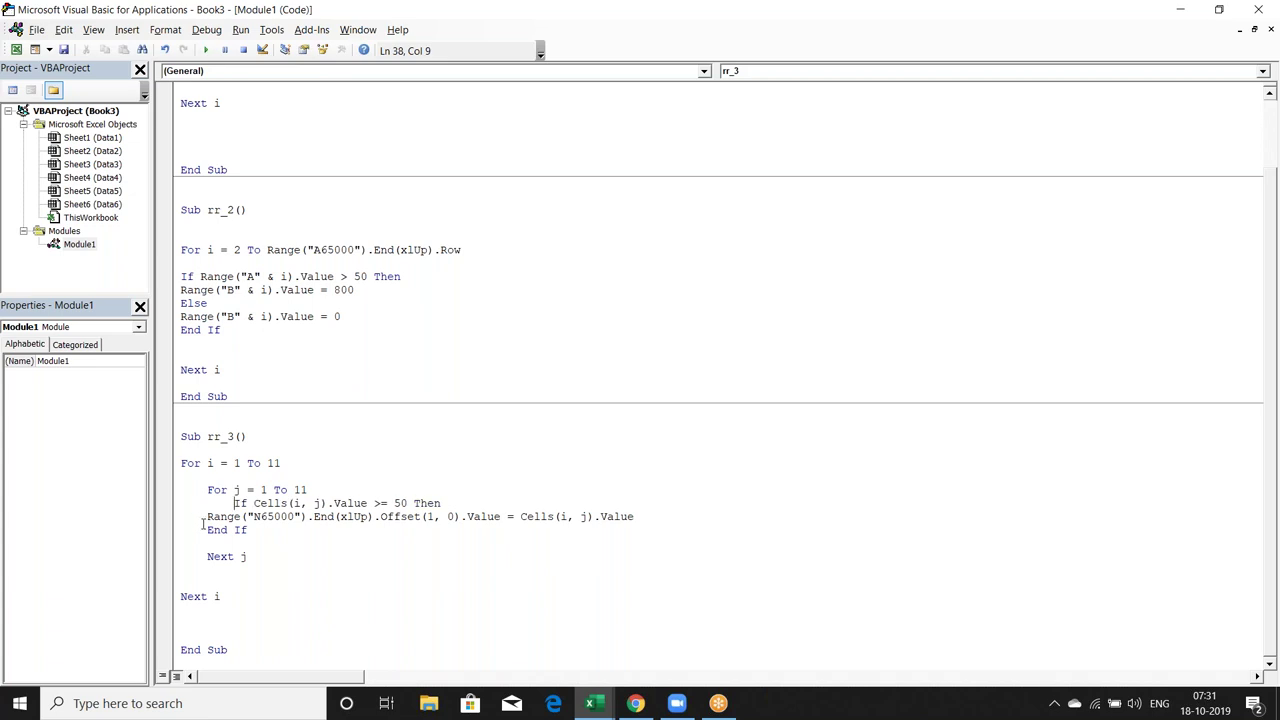
click(205, 517)
key(Tab)
click(207, 530)
key(Tab)
click(263, 516)
key(alt+F11)
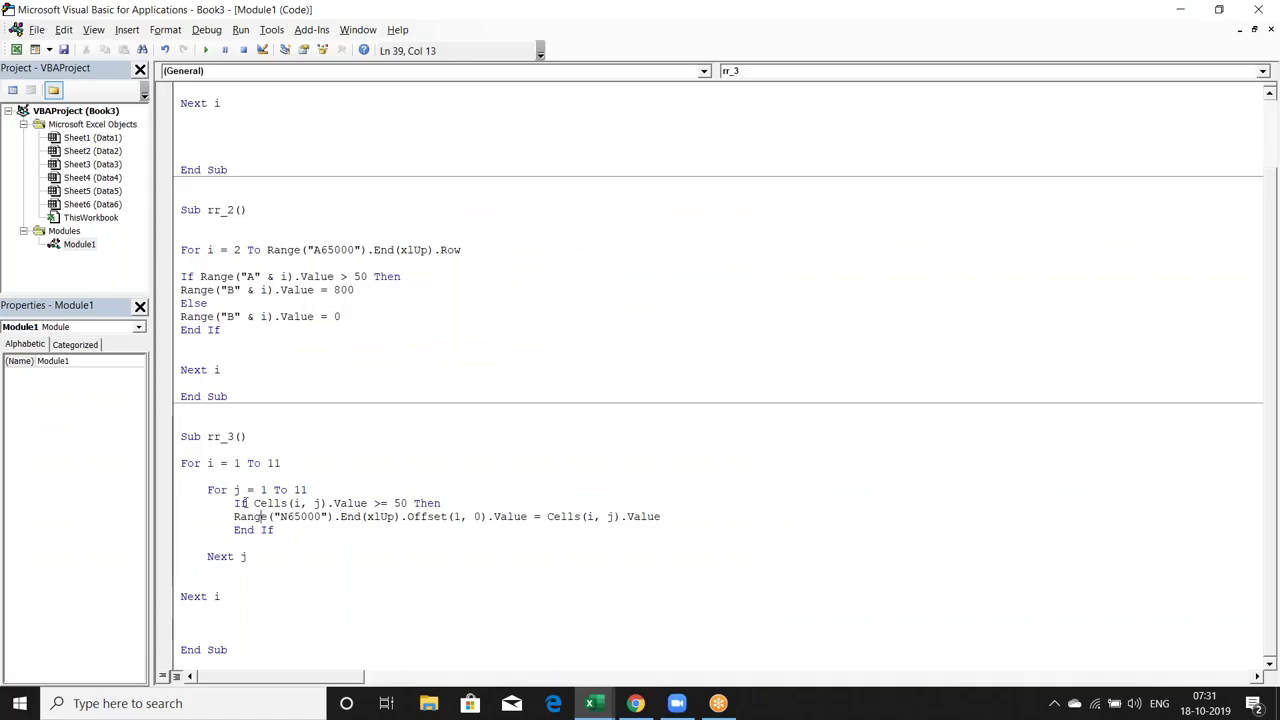
- Review how Cells(i, j) ties to the i and j loops, then view column N in Excel
double_click(266, 504)
click(299, 505)
click(208, 464)
click(235, 490)
click(203, 465)
double_click(237, 490)
double_click(317, 503)
key(alt+F11)
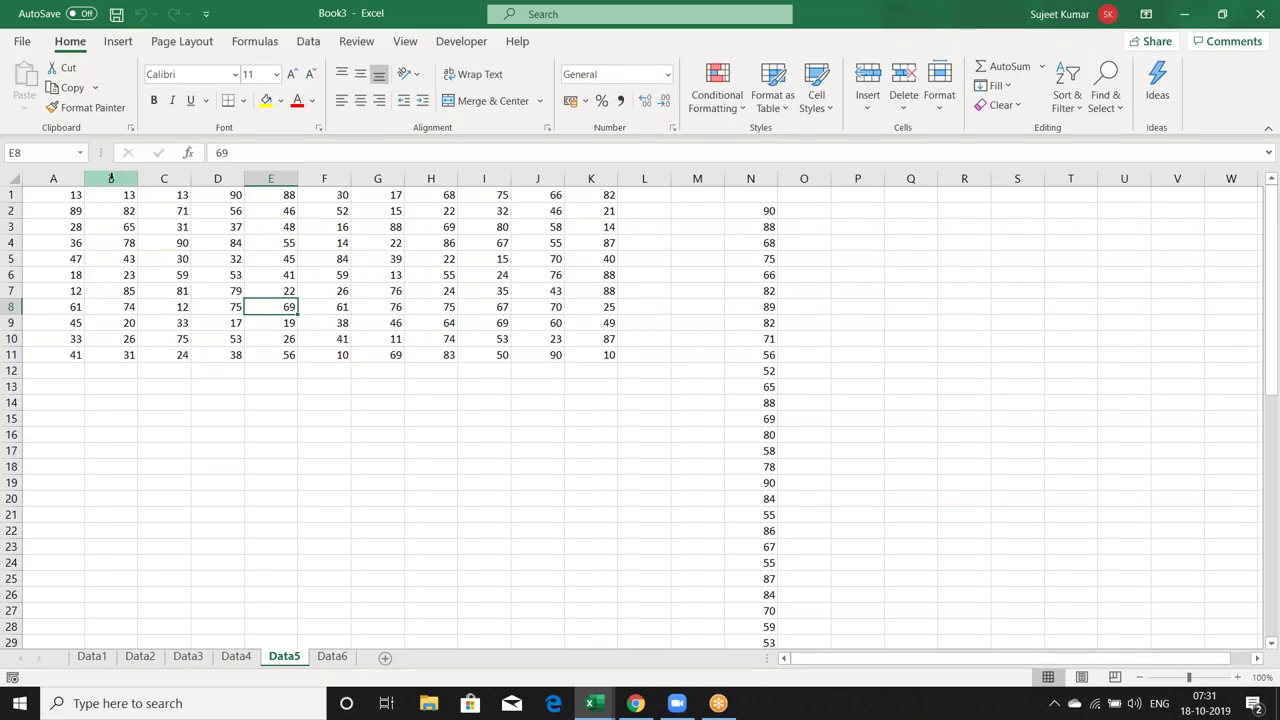
- Step through the Data5 grid values in rows 1 to 3, starting from A1
click(70, 198)
key(Right)
key(Right)
key(Right)
key(Right)
key(Right)
key(Right)
key(Right)
key(Right)
key(Right)
key(Right)
key(Right)
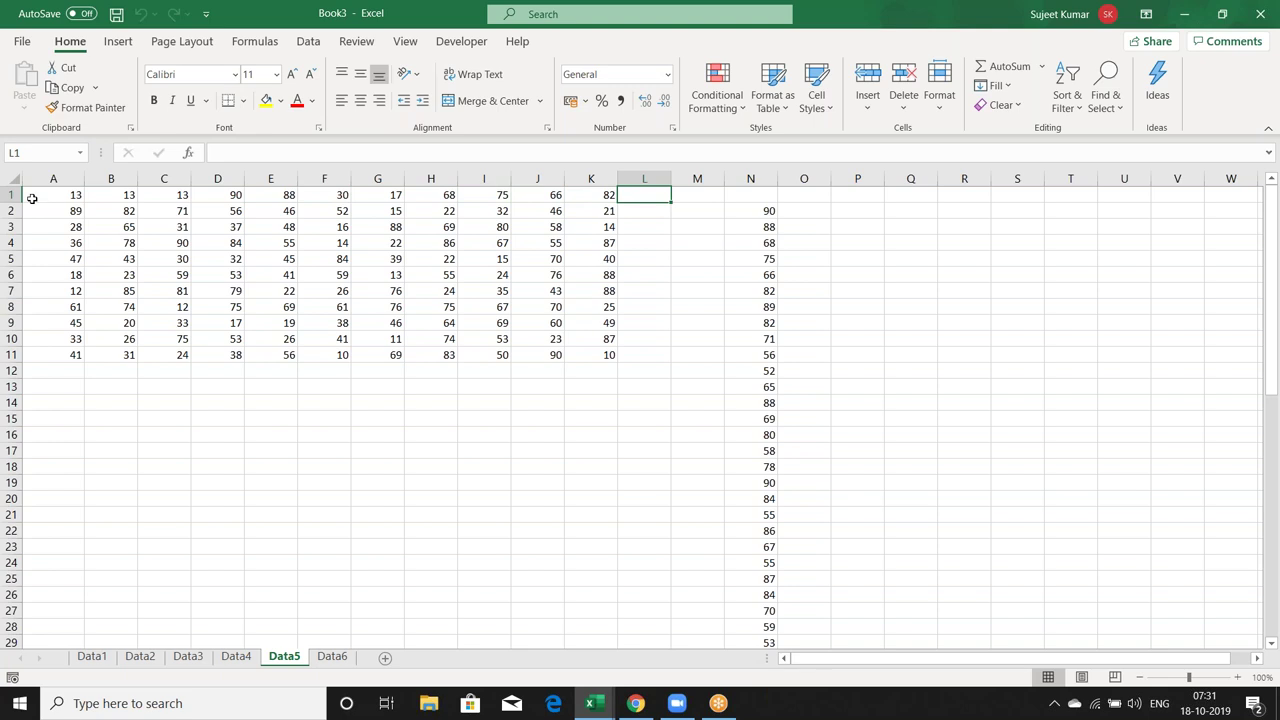
click(43, 212)
key(Right)
key(Right)
key(Right)
key(Right)
key(Right)
key(Right)
key(Right)
key(Right)
key(Right)
key(Right)
key(Right)
click(51, 224)
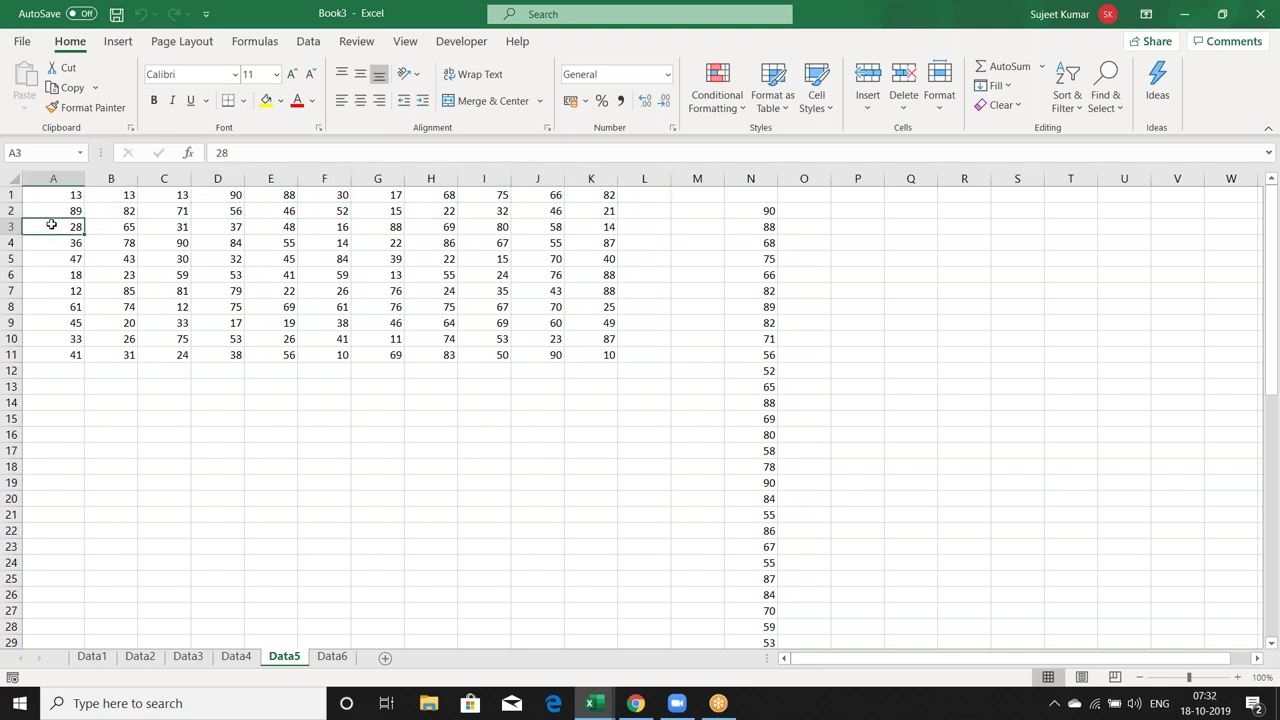
key(Right)
key(Right)
key(Right)
key(Right)
key(Right)
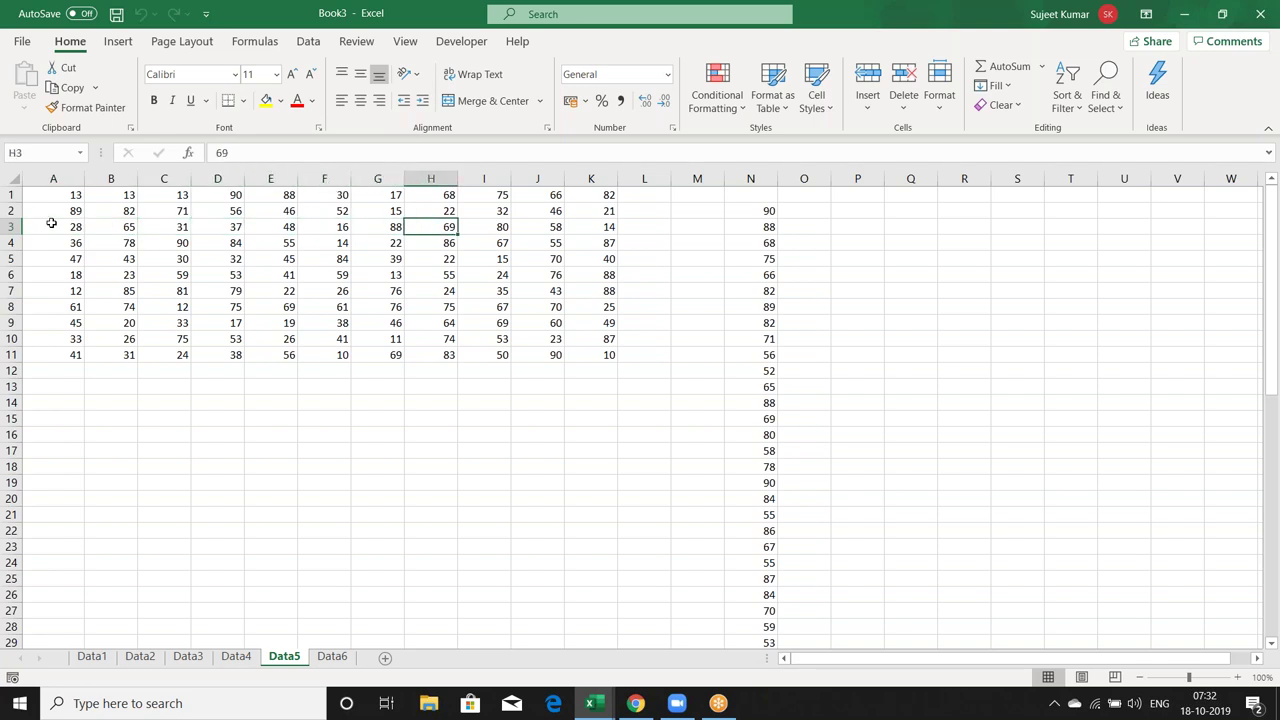
click(64, 191)
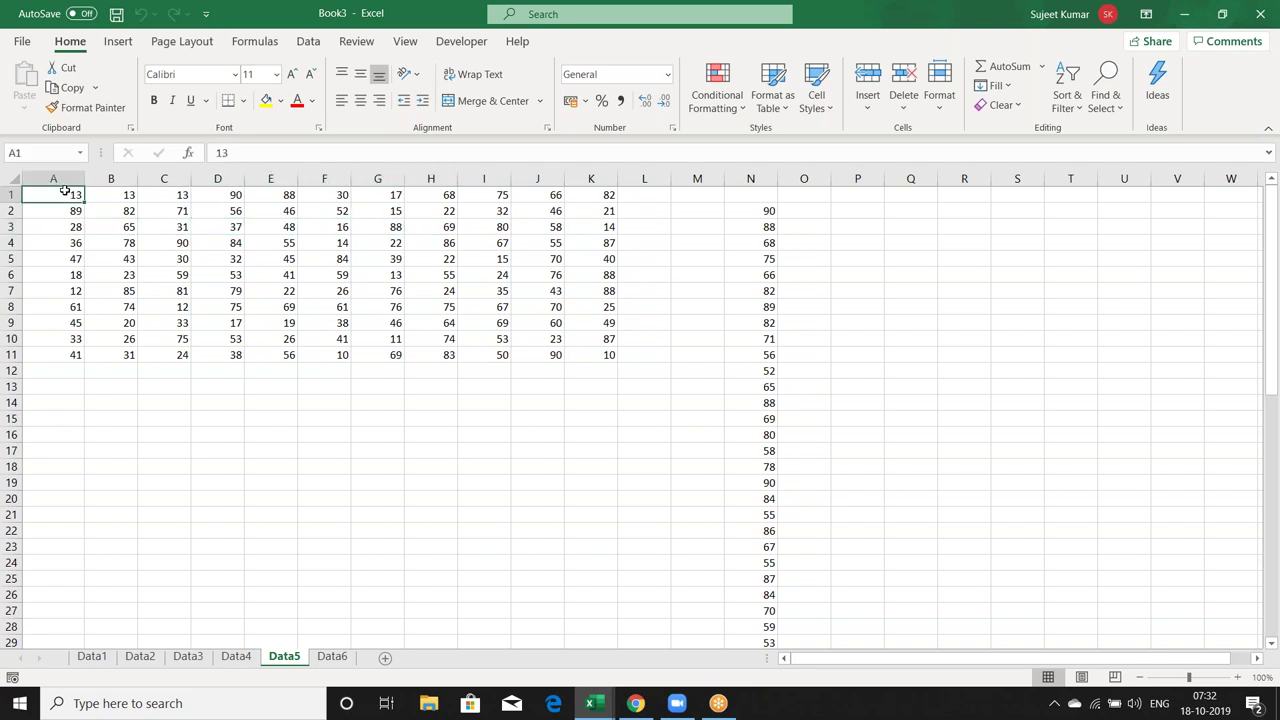
key(Right)
key(Right)
key(Right)
key(Right)
key(Right)
key(Right)
key(Right)
key(Right)
key(Right)
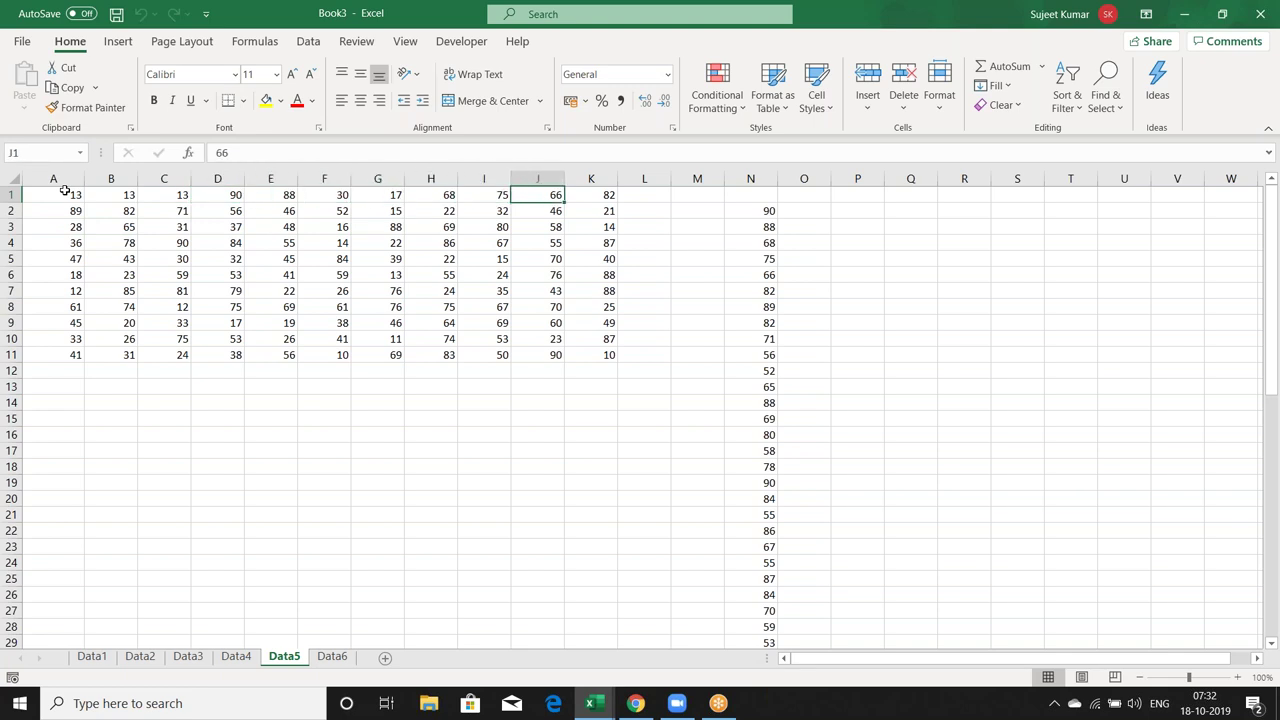
- In rr_3, correct the Cells(i, j) reference in the If condition with the 50 threshold
key(alt+F11)
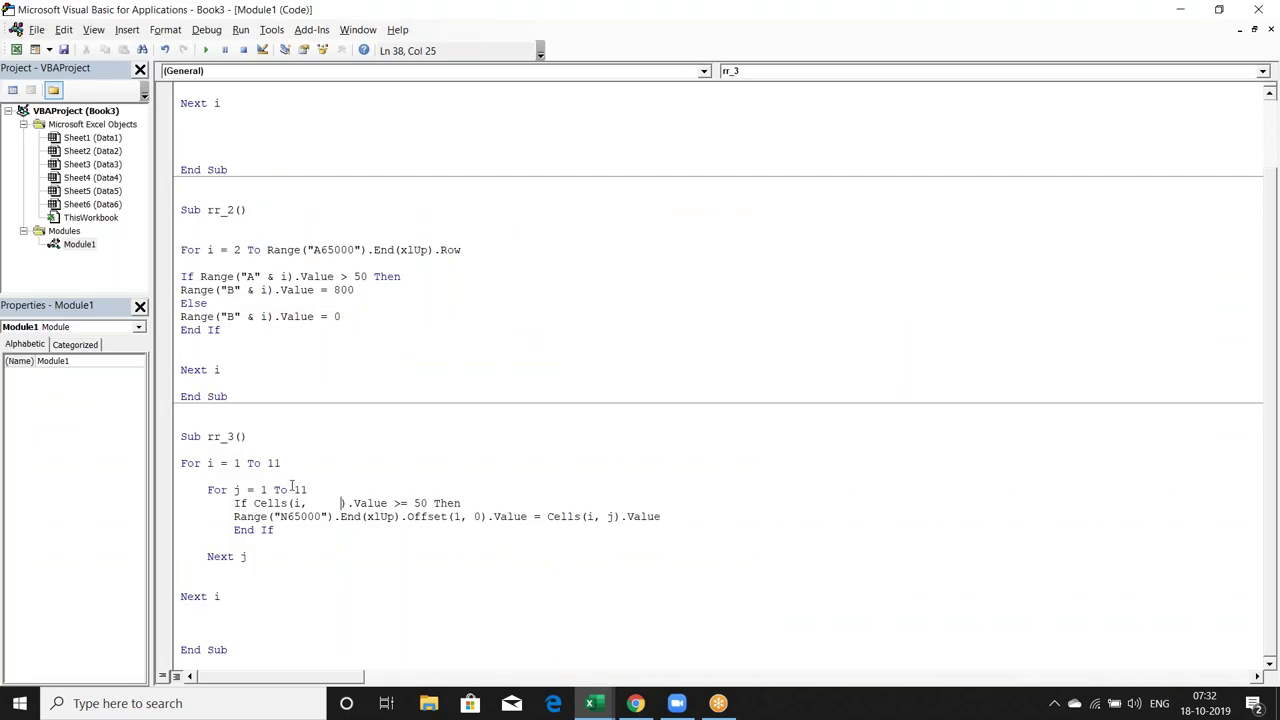
click(327, 503)
key(BackSpace)
key(BackSpace)
key(BackSpace)
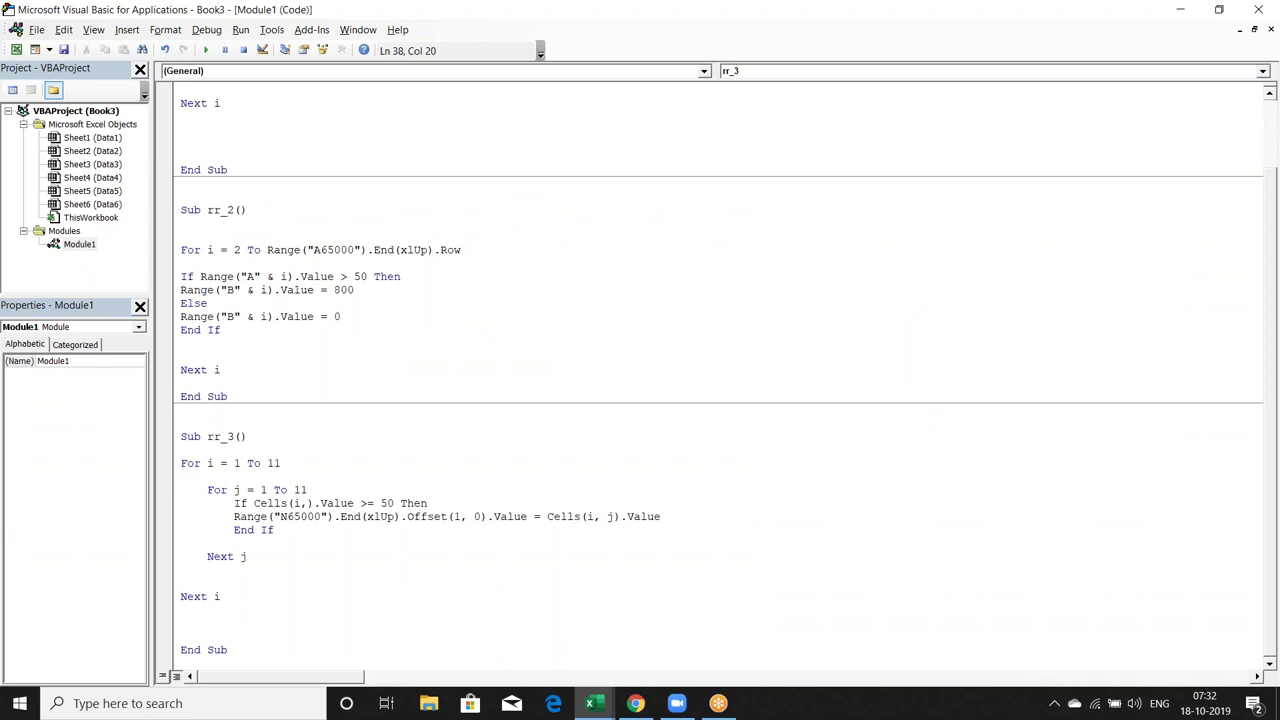
text(j)
click(345, 528)
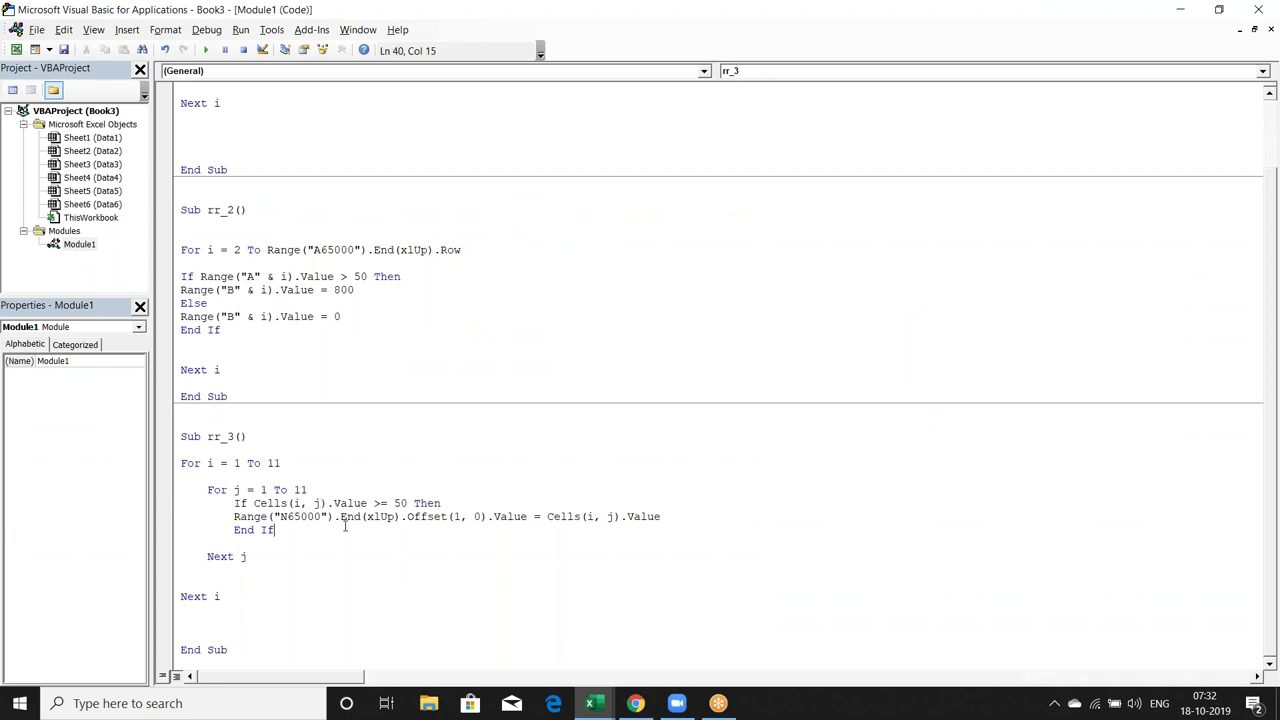
click(392, 503)
click(322, 510)
- Compare column N's copied values with rr_3's Offset(1, 0) paste target
key(F5)
key(alt+F11)
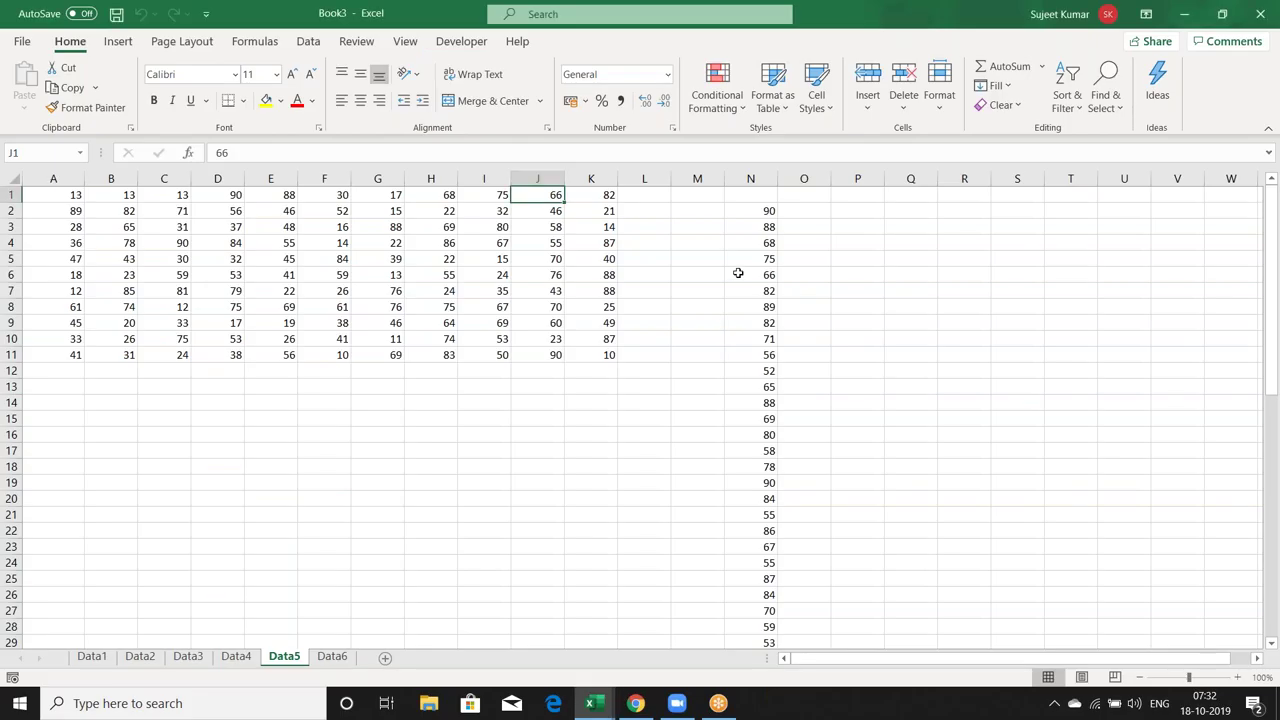
click(760, 209)
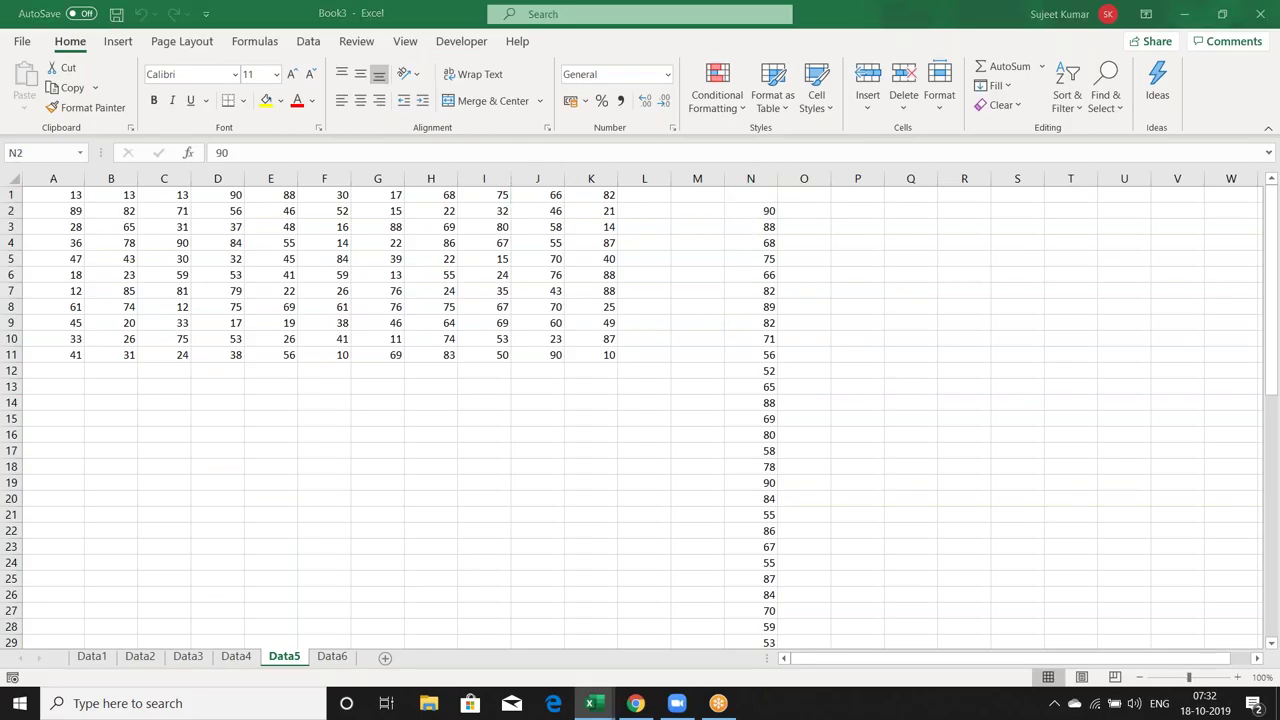
key(alt+F11)
click(467, 516)
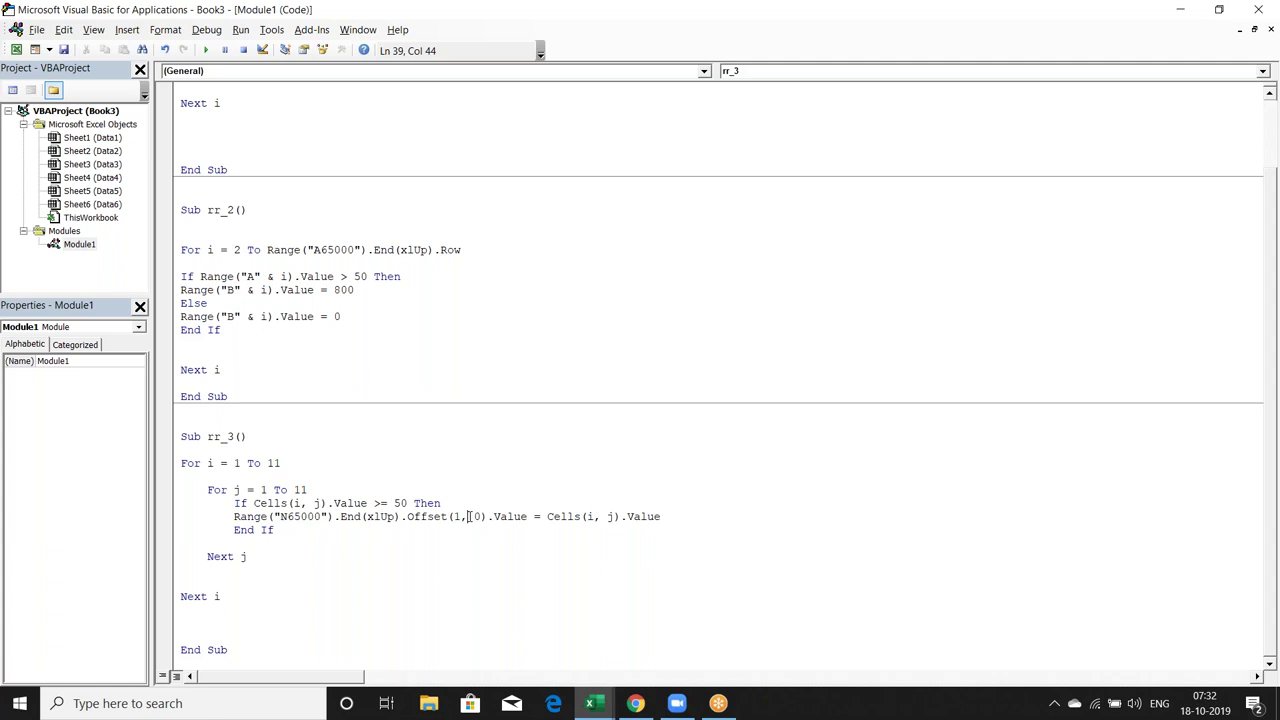
- Add blank lines below rr_3's End Sub and return to the Excel workbook
key(Down)
key(ctrl+End)
key(Return)
key(Return)
key(Return)
key(Return)
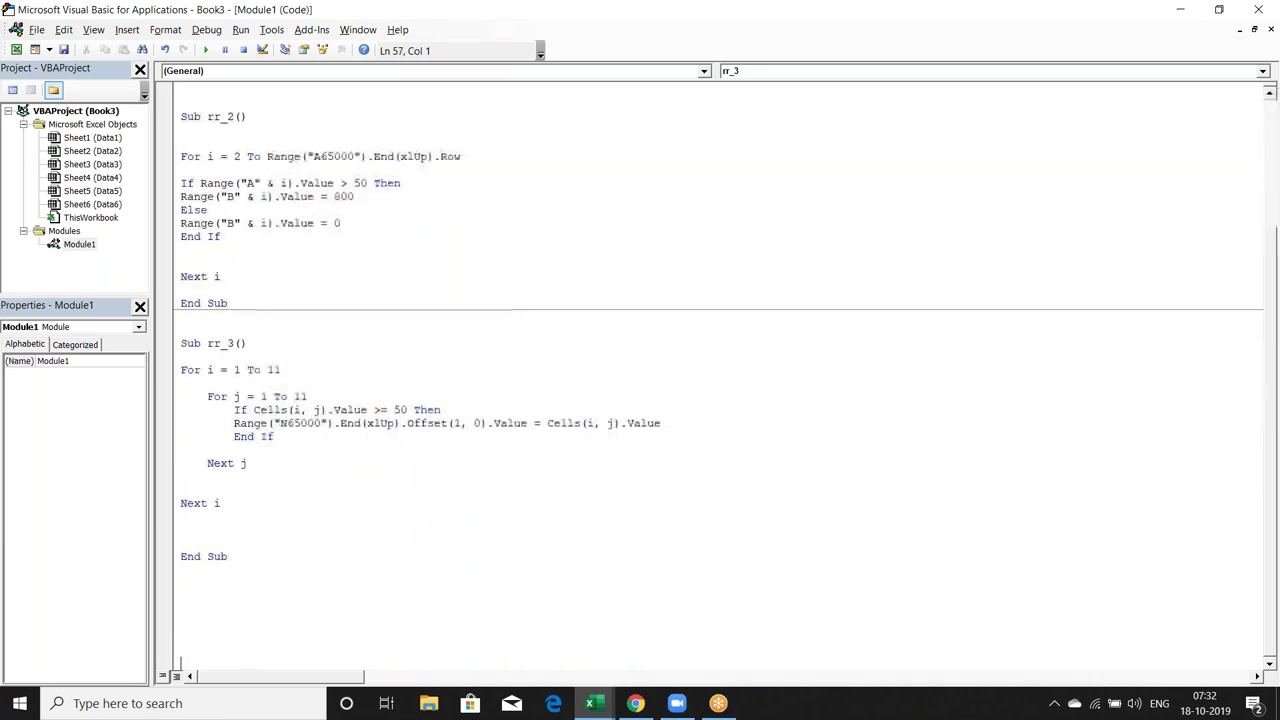
key(Return)
key(Return)
key(Return)
key(Return)
key(Return)
key(Return)
key(BackSpace)
key(BackSpace)
key(BackSpace)
key(BackSpace)
key(BackSpace)
key(BackSpace)
key(alt)
key(alt+Tab)
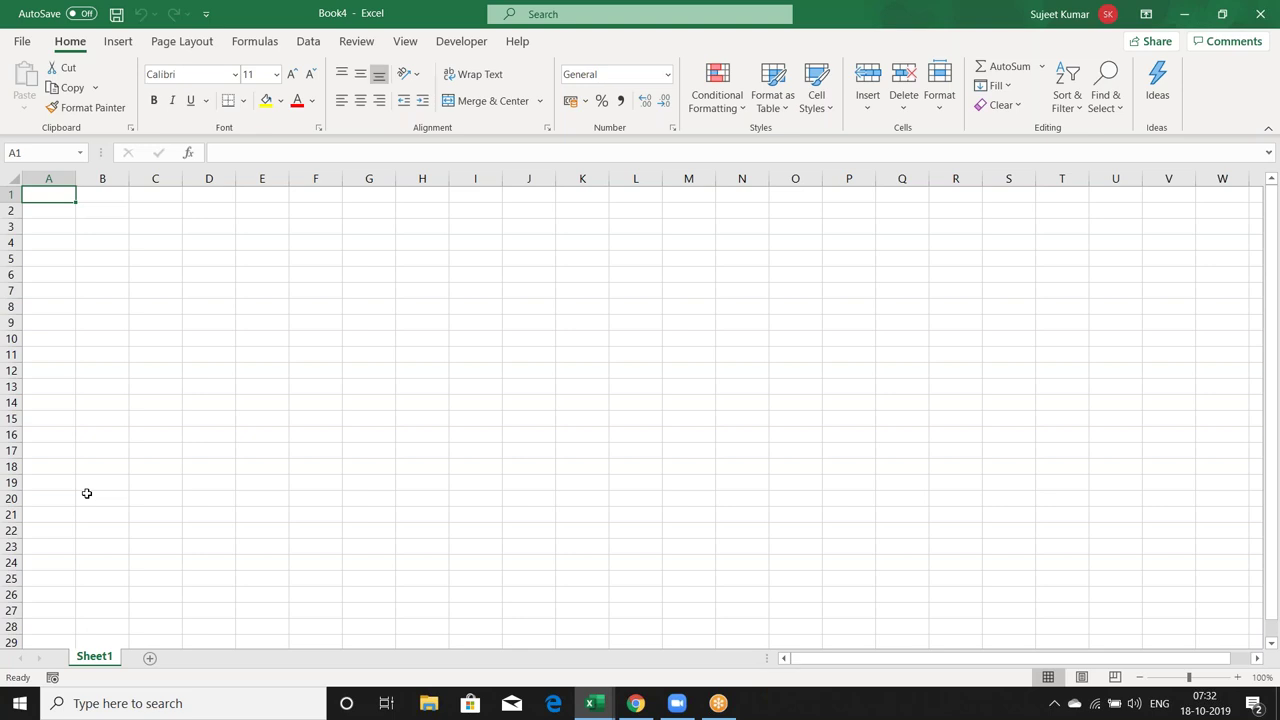
- Enter Month in A1 and P-1 in B1, then fill P-1 to P-9 across to J1
text(Monht)
key(BackSpace)
key(BackSpace)
text(th)
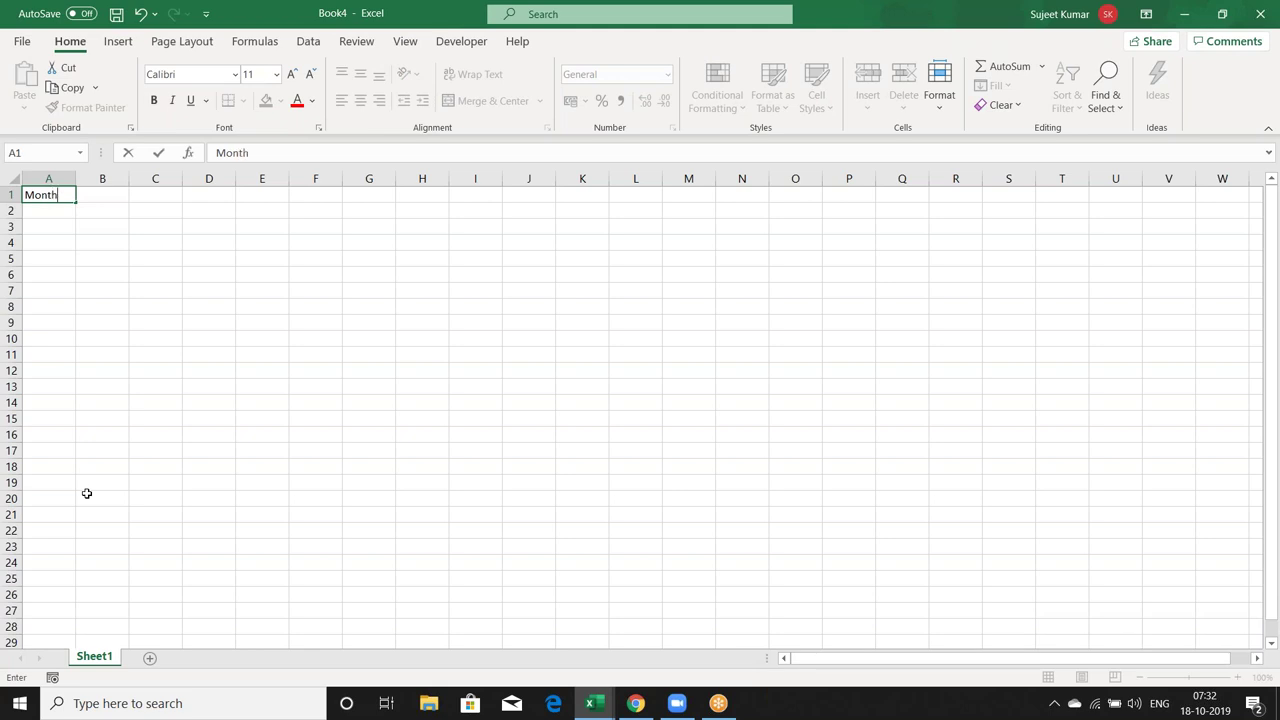
key(Tab)
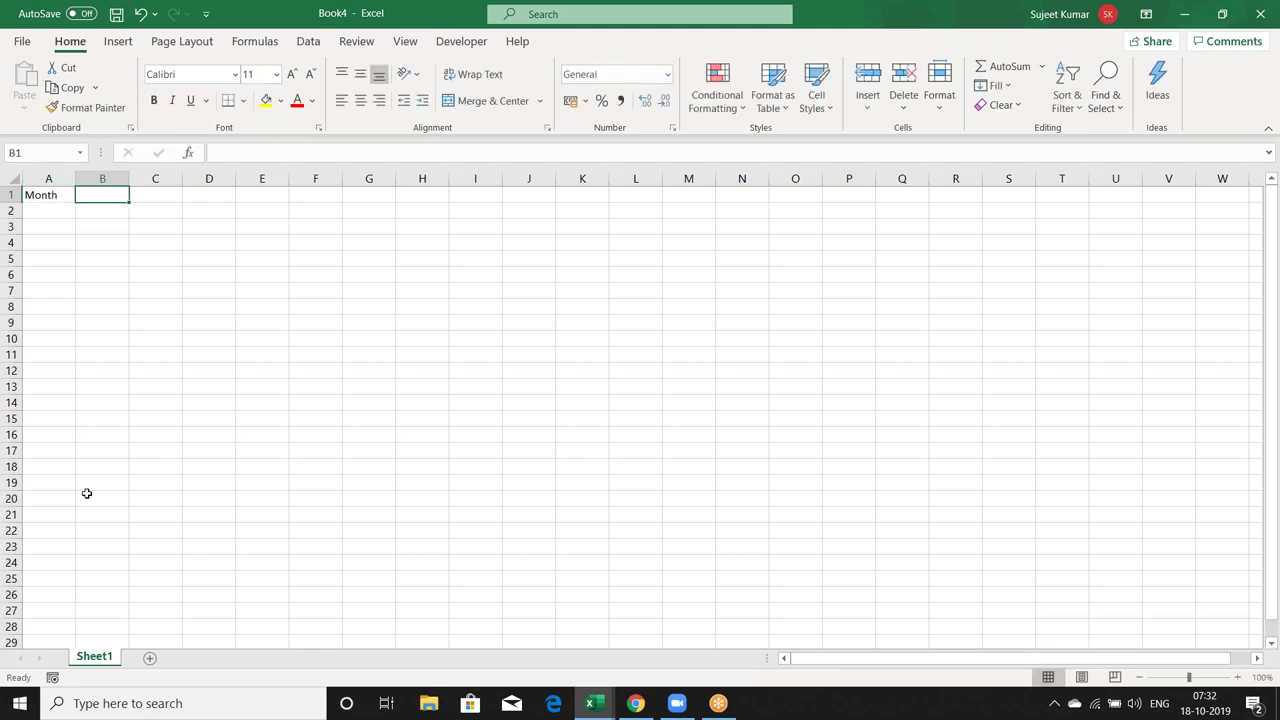
text(P-1)
key(Return)
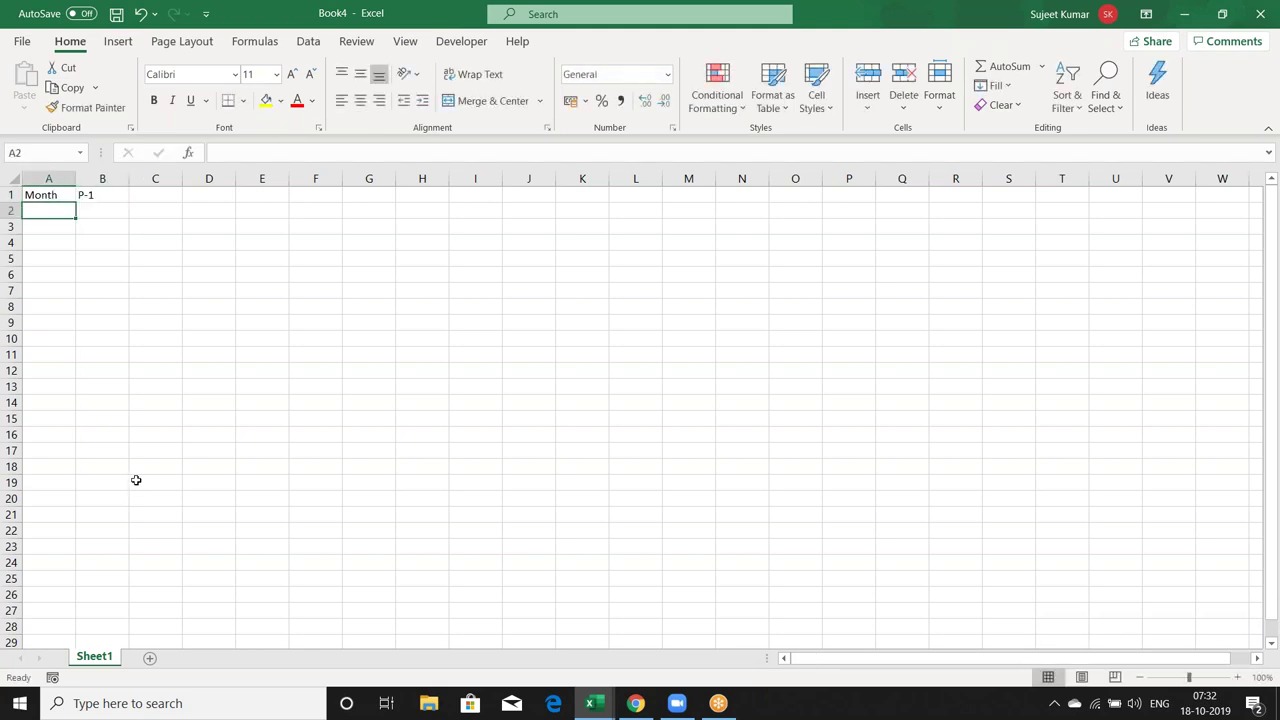
click(120, 192)
drag(129, 202, 550, 209)
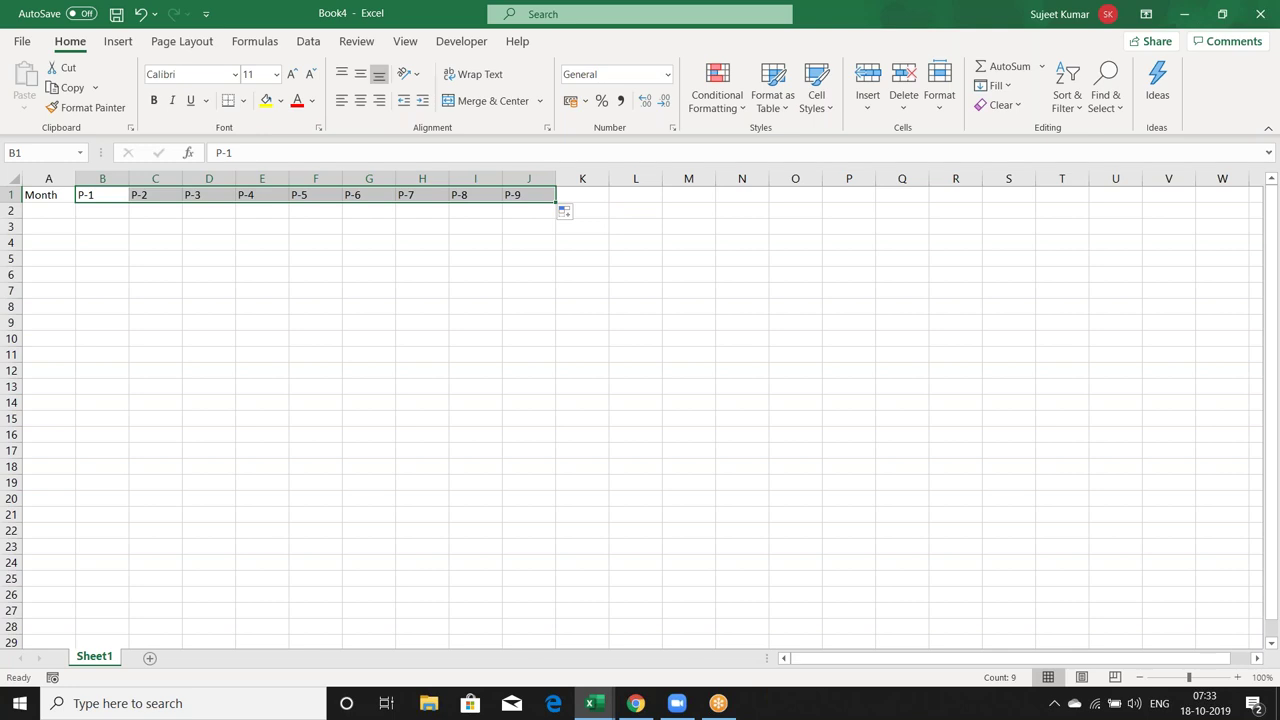
- Enter JAN in A2 and fill the months down column A to row 22
click(48, 210)
text(JAN)
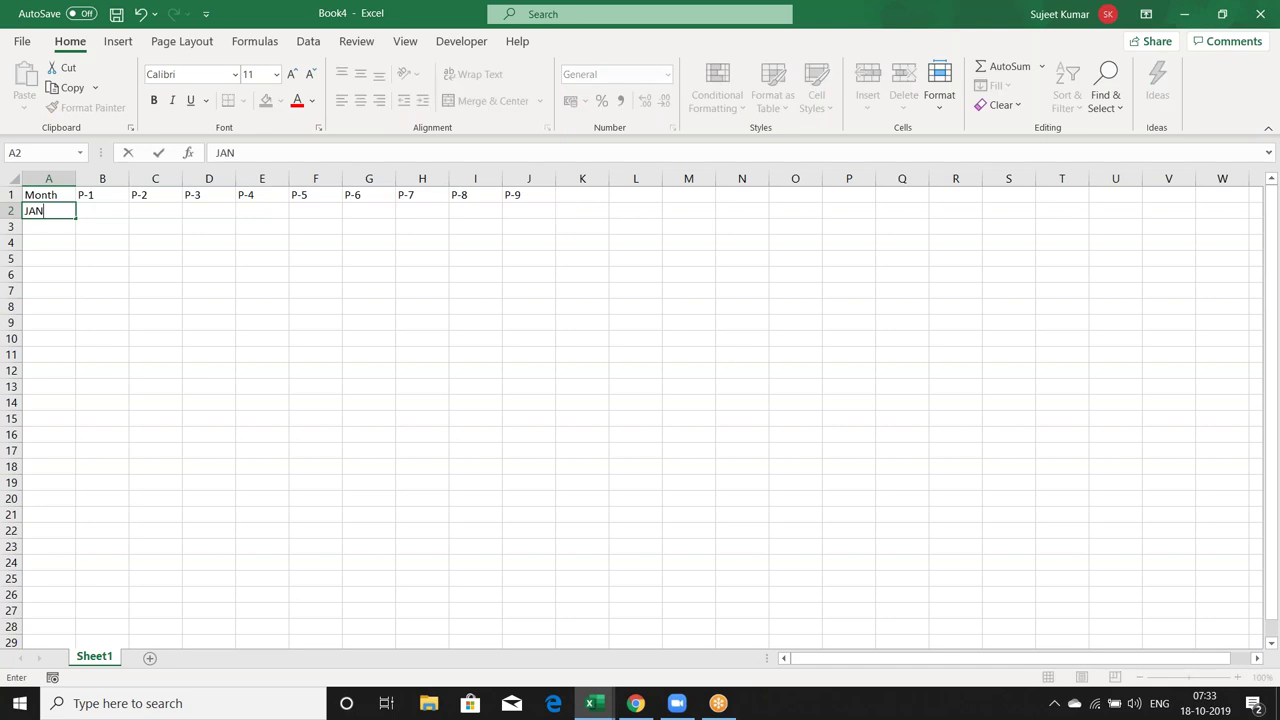
key(Return)
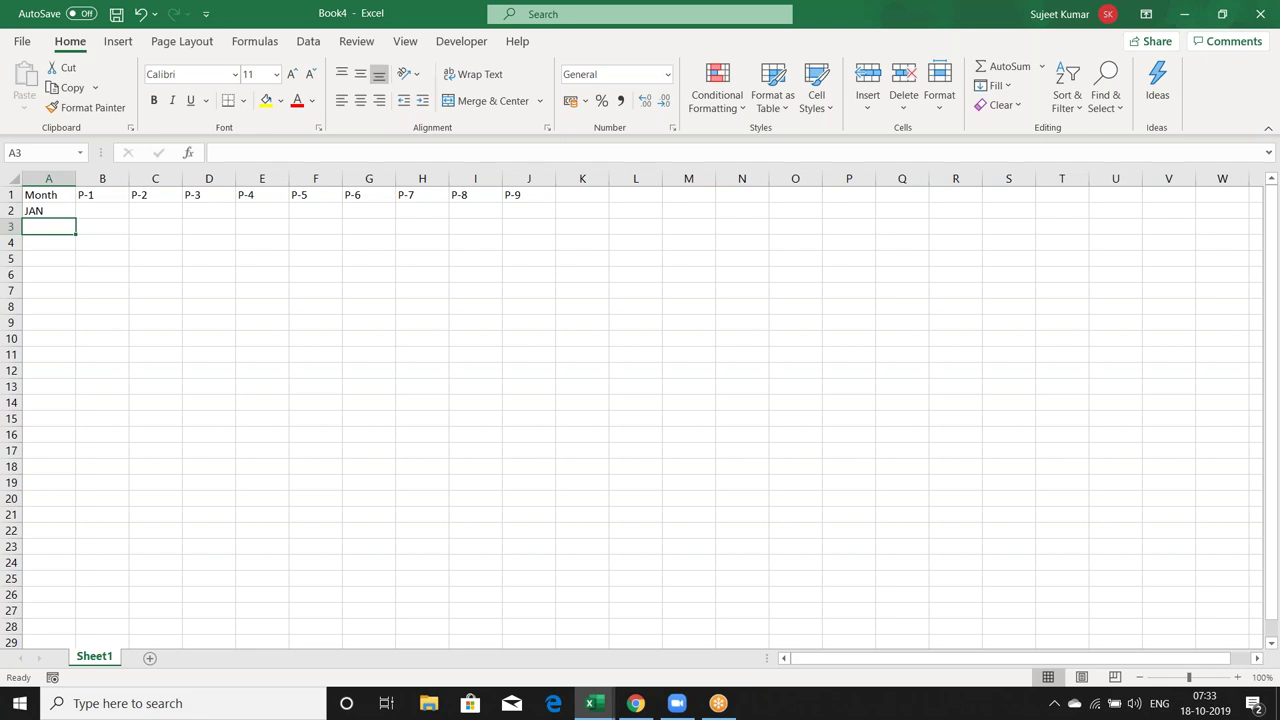
click(50, 208)
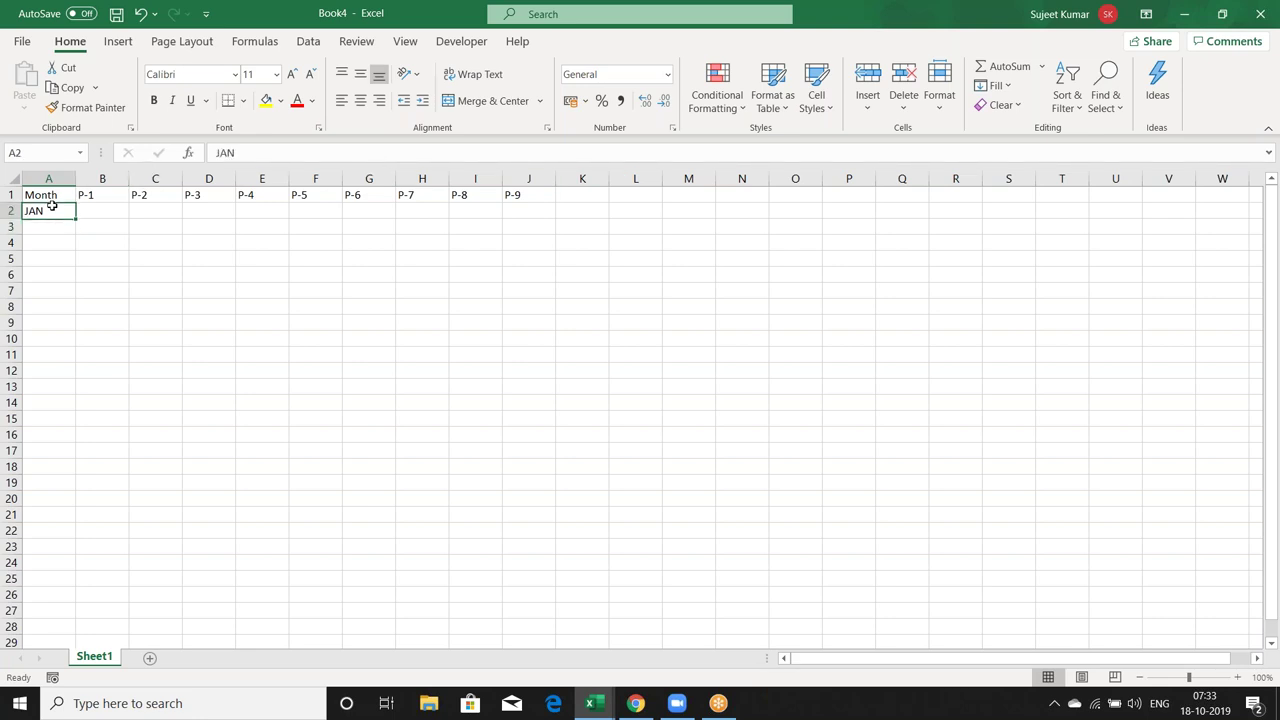
mouse_move(76, 215)
mouse_down()
mouse_move(60, 570)
mouse_move(64, 536)
mouse_up()
click(98, 211)
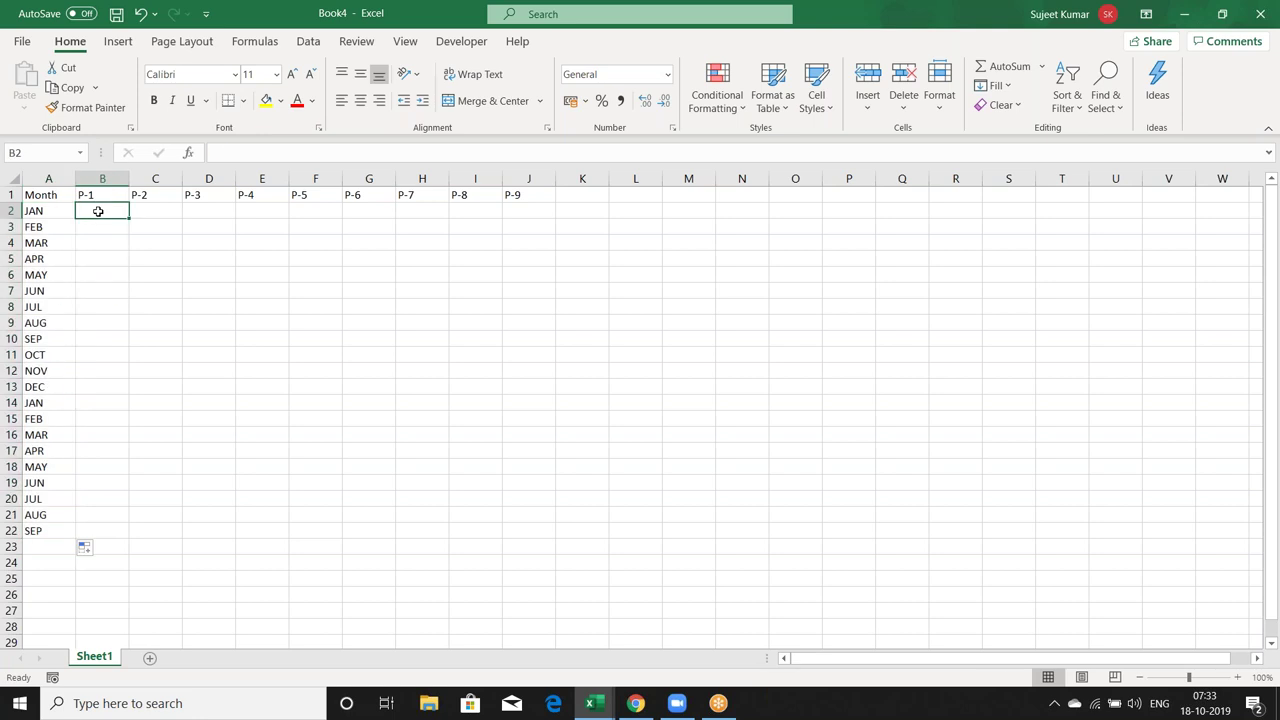
- Enter =RANDBETWEEN(10,90) in B2 and fill it across to J2
text(=)
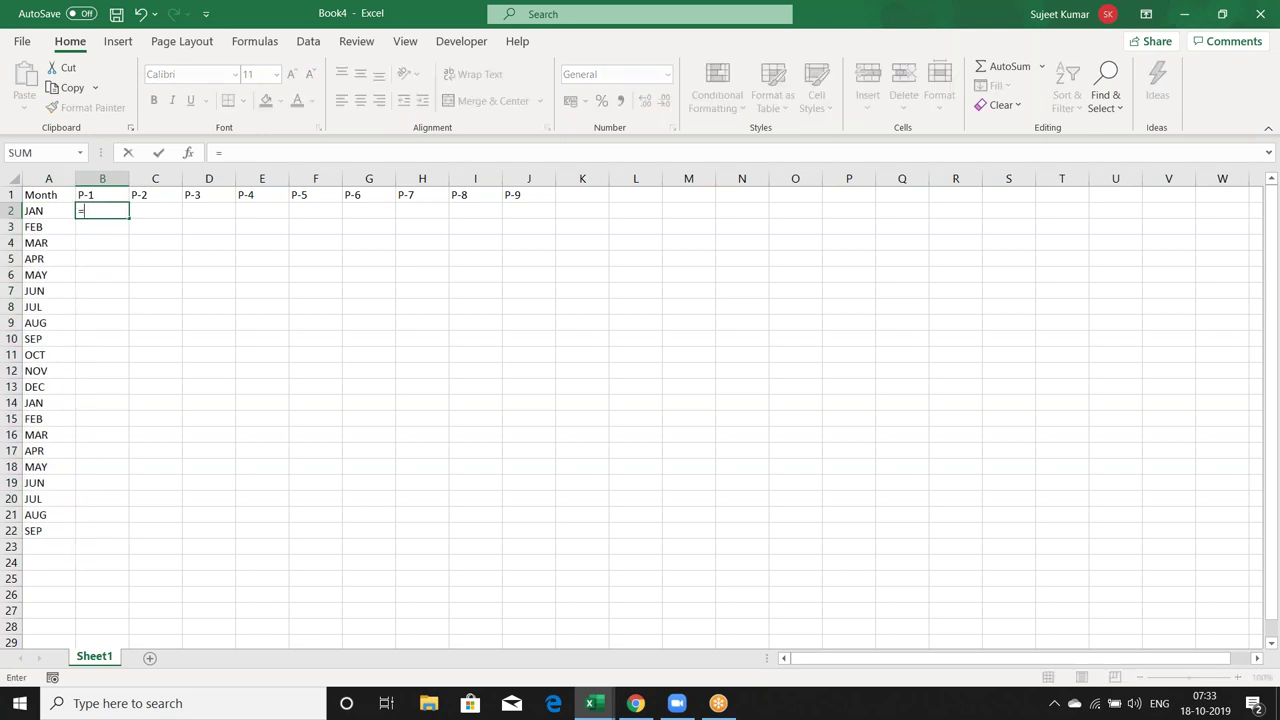
text(ra)
key(Down)
key(Down)
key(Tab)
text(10,90)
key(Return)
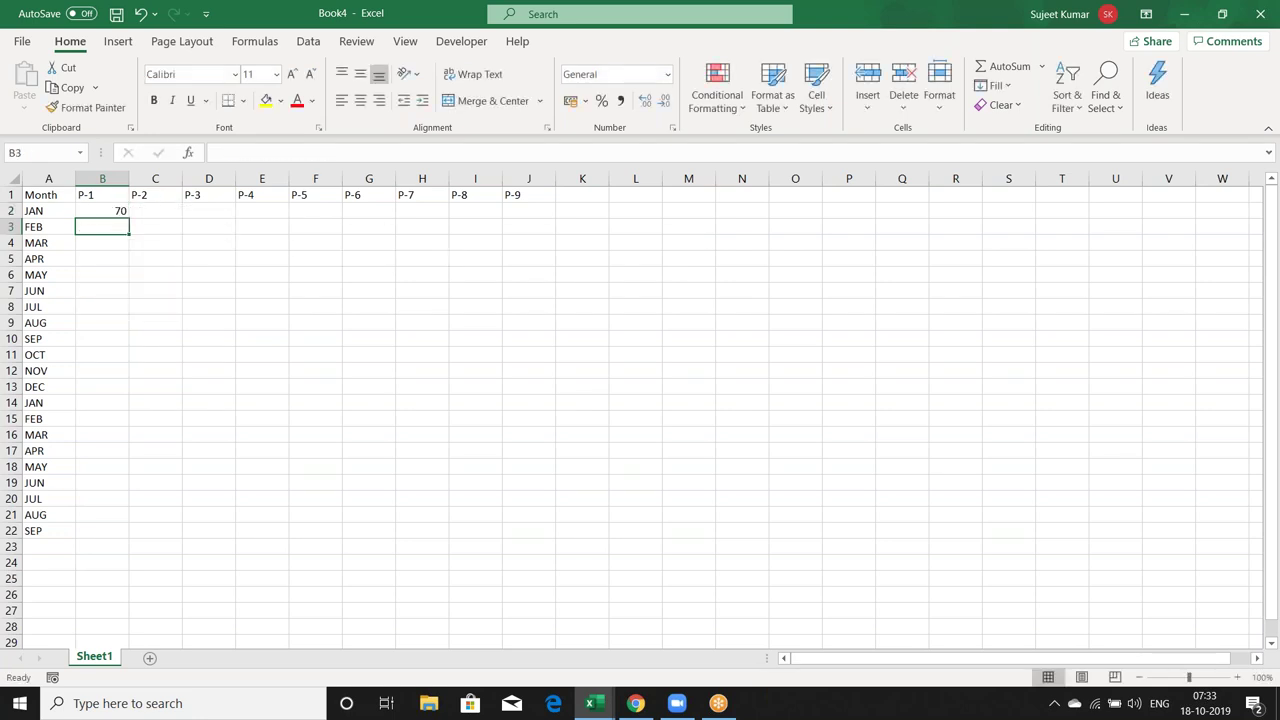
click(102, 194)
drag(529, 210, 102, 210)
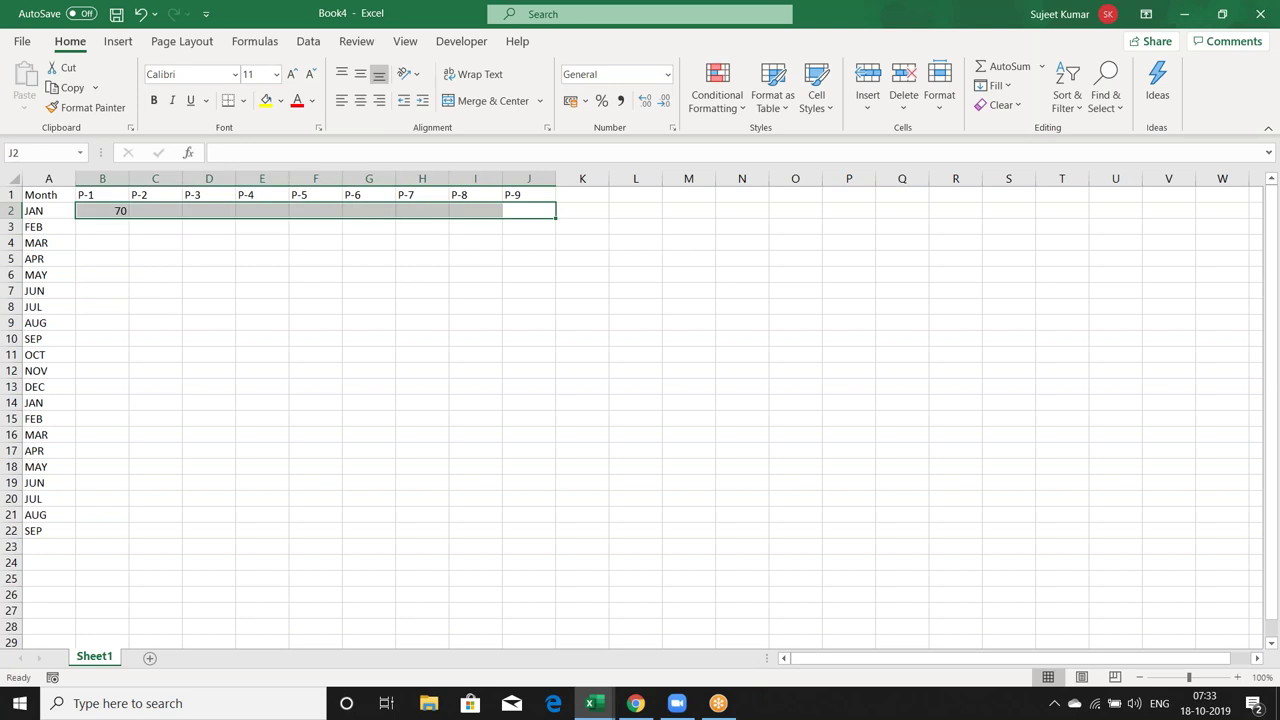
key(ctrl+r)
- Copy the B2:J2 formula row and paste it into B3:J22
key(ctrl+c)
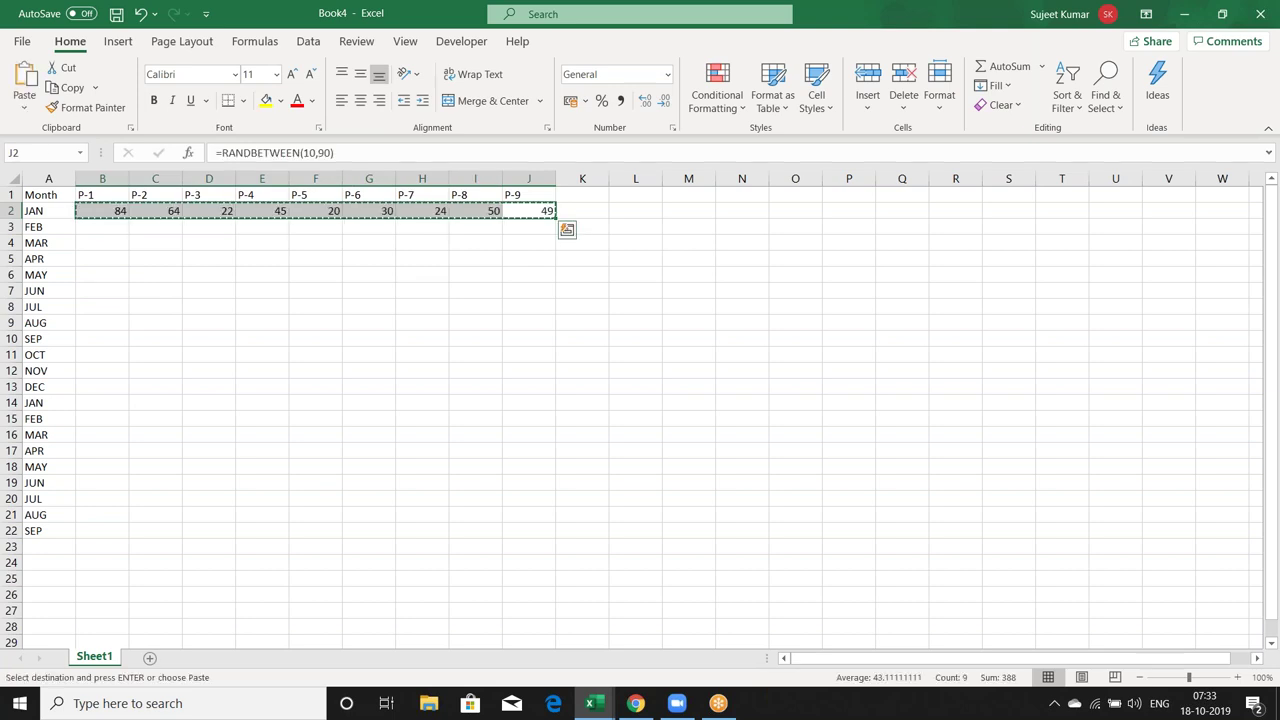
click(48, 210)
key(ctrl+Down)
key(Right)
key(ctrl+shift+Up)
key(shift+Down)
key(ctrl+v)
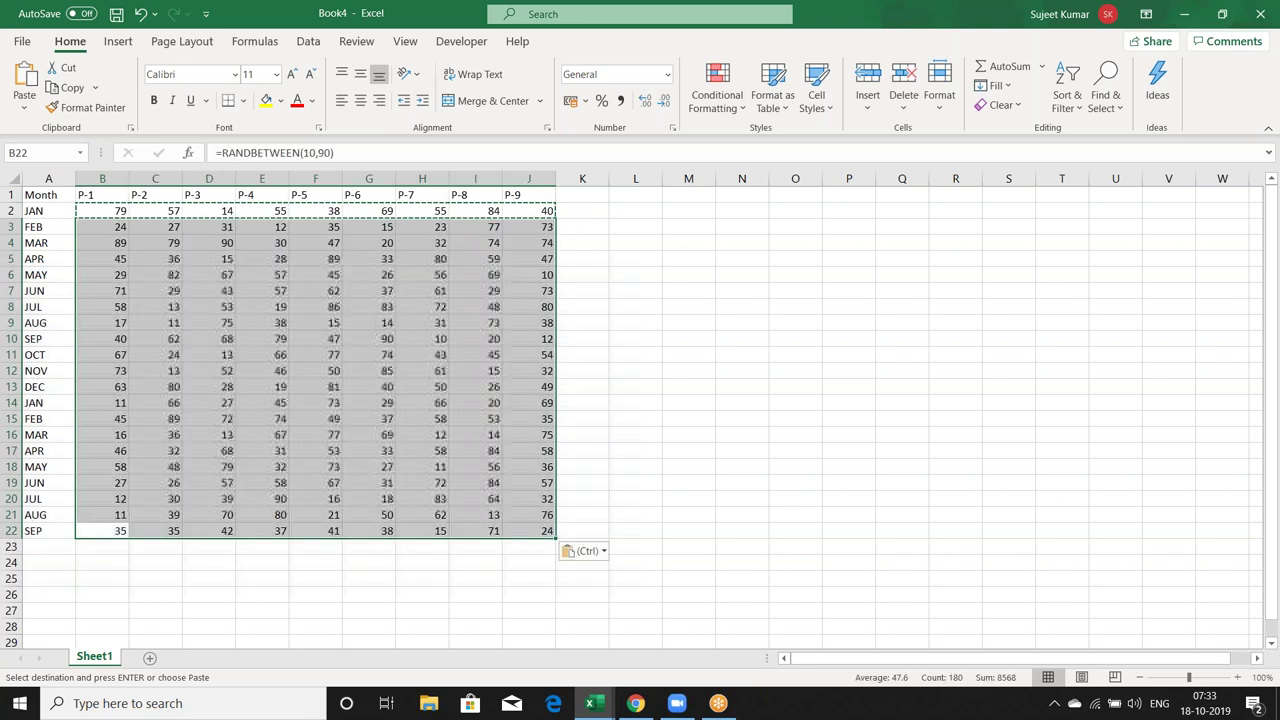
- Copy the whole A1:J22 Month table and add a new sheet
key(ctrl+Up)
key(Left)
key(ctrl+shift+Right)
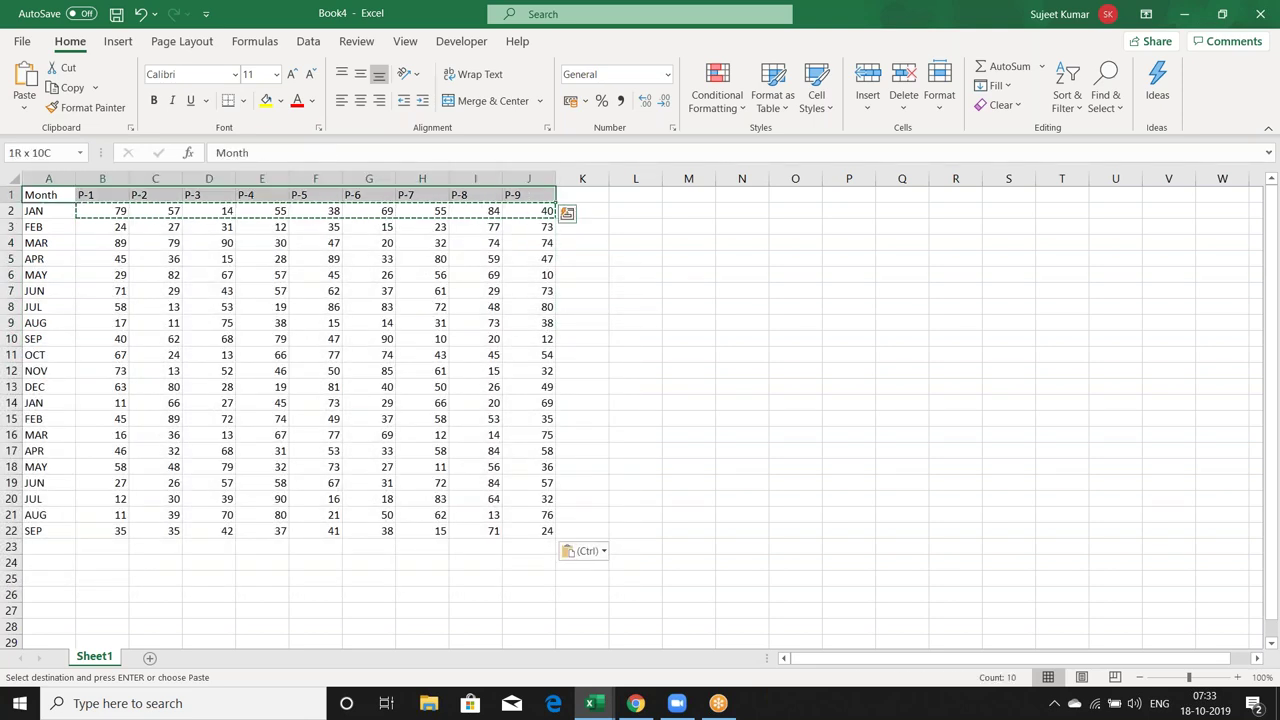
key(ctrl+shift+Down)
key(ctrl+c)
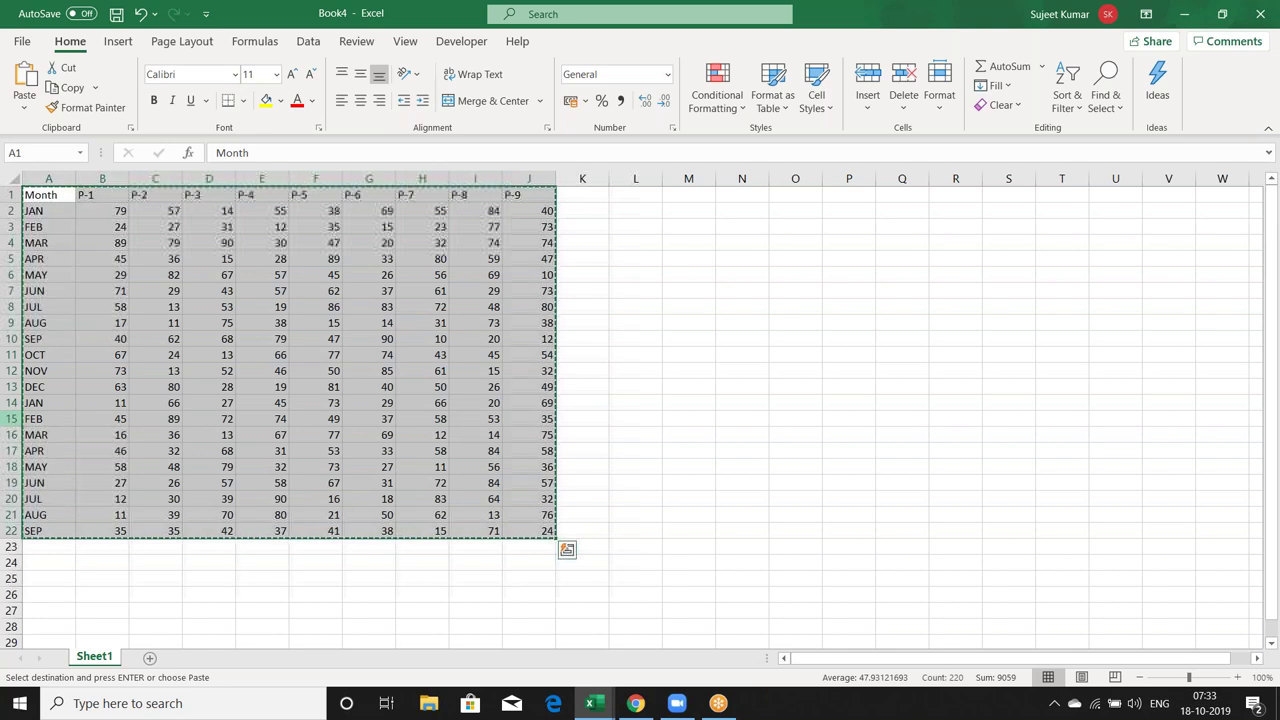
click(150, 657)
- Add sheets up to Sheet5 and group Sheet2 through Sheet5
click(205, 657)
click(252, 658)
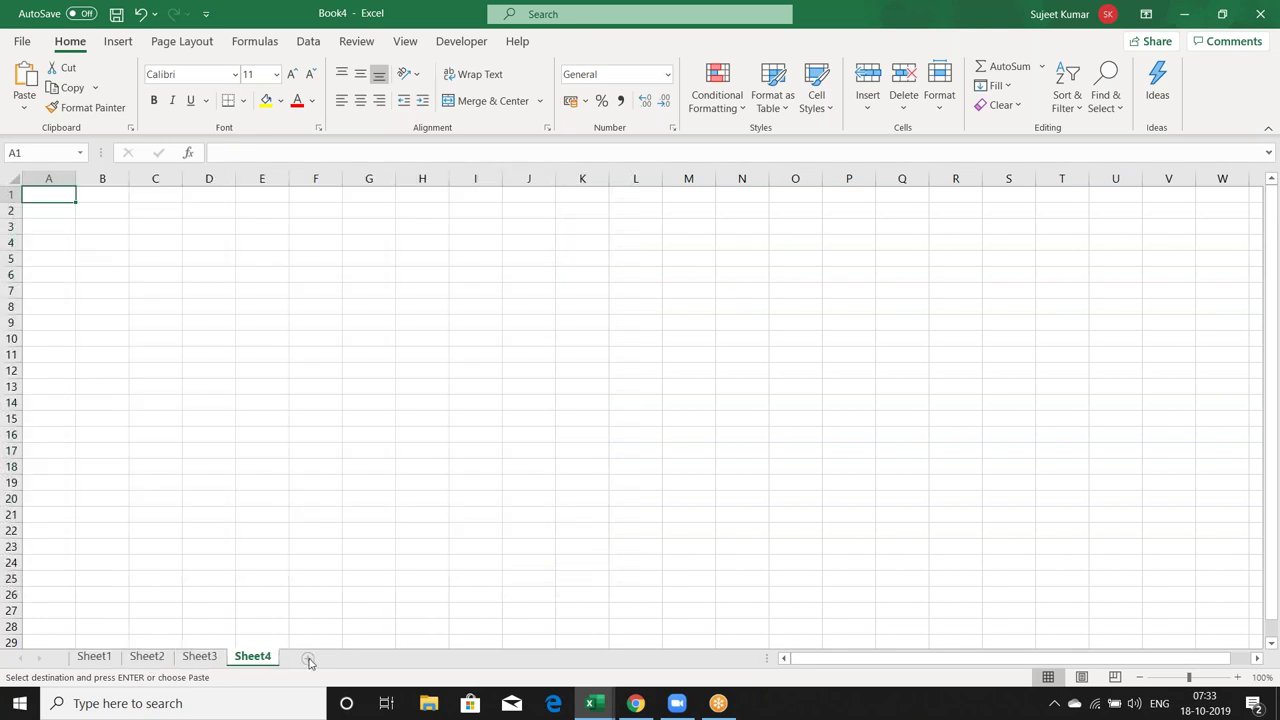
click(308, 658)
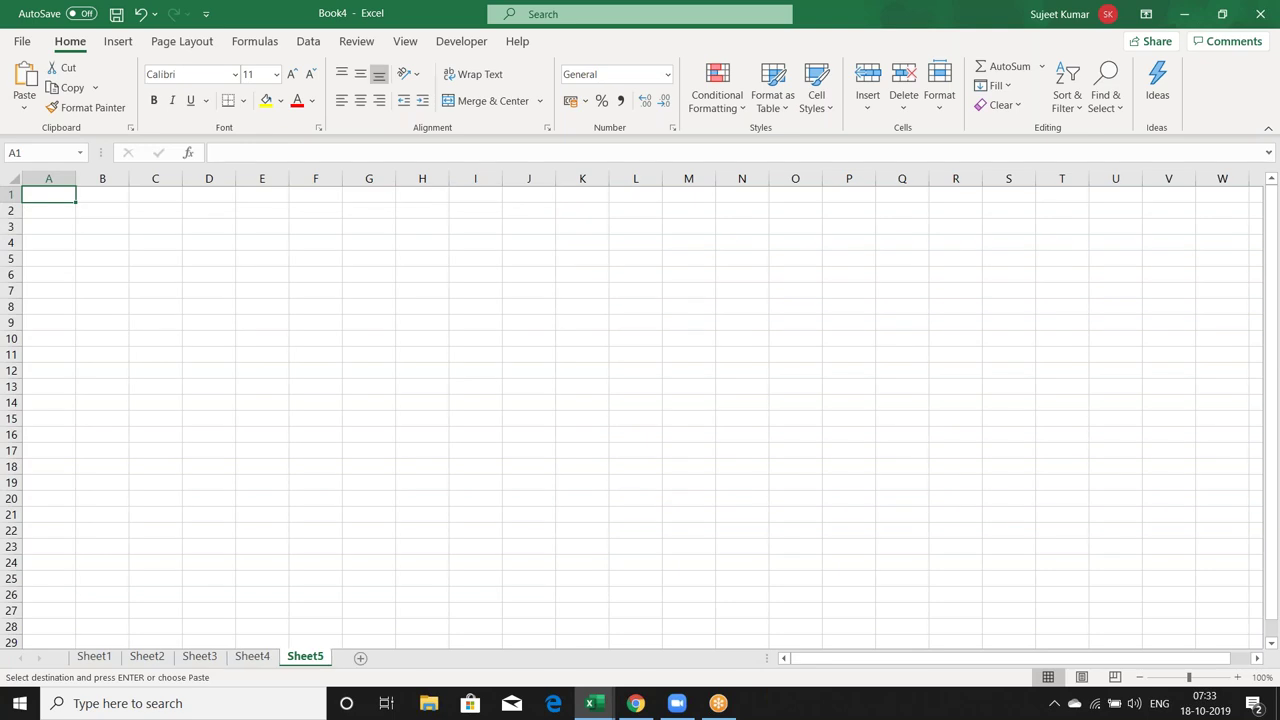
shift+click(161, 662)
- Paste the Month table as values into the grouped sheets, then ungroup them
key(ctrl+v)
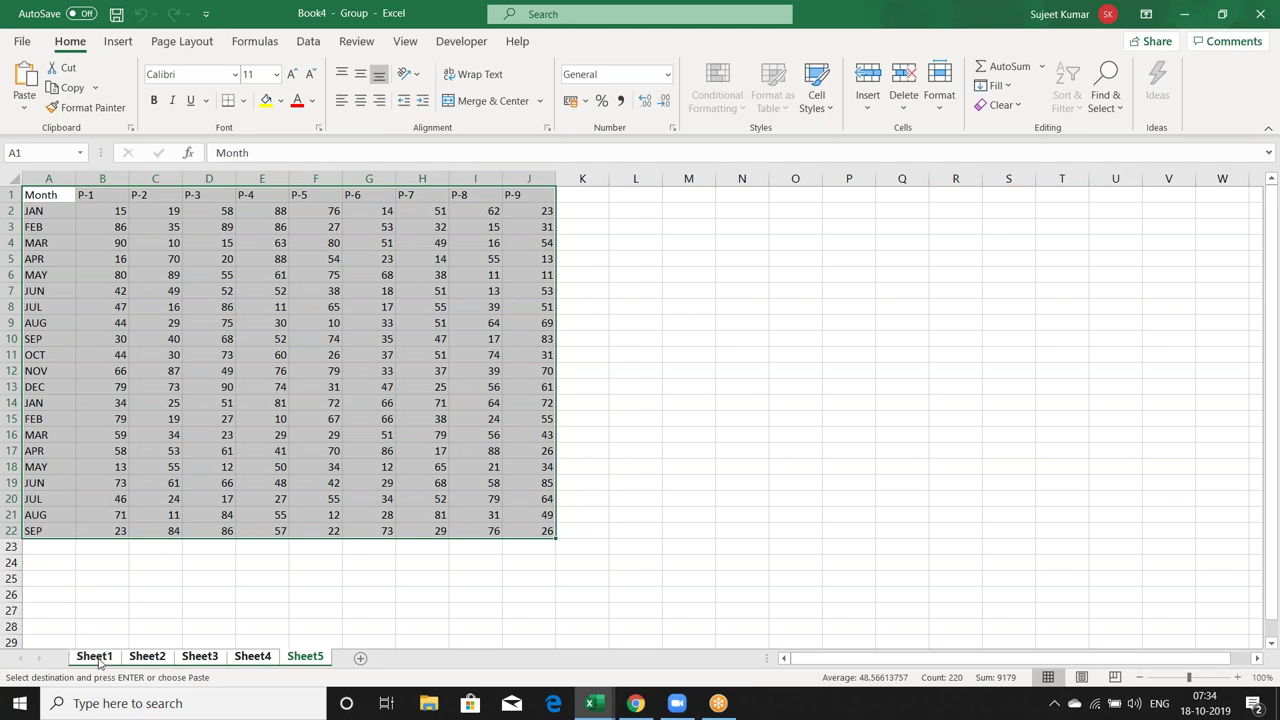
click(26, 110)
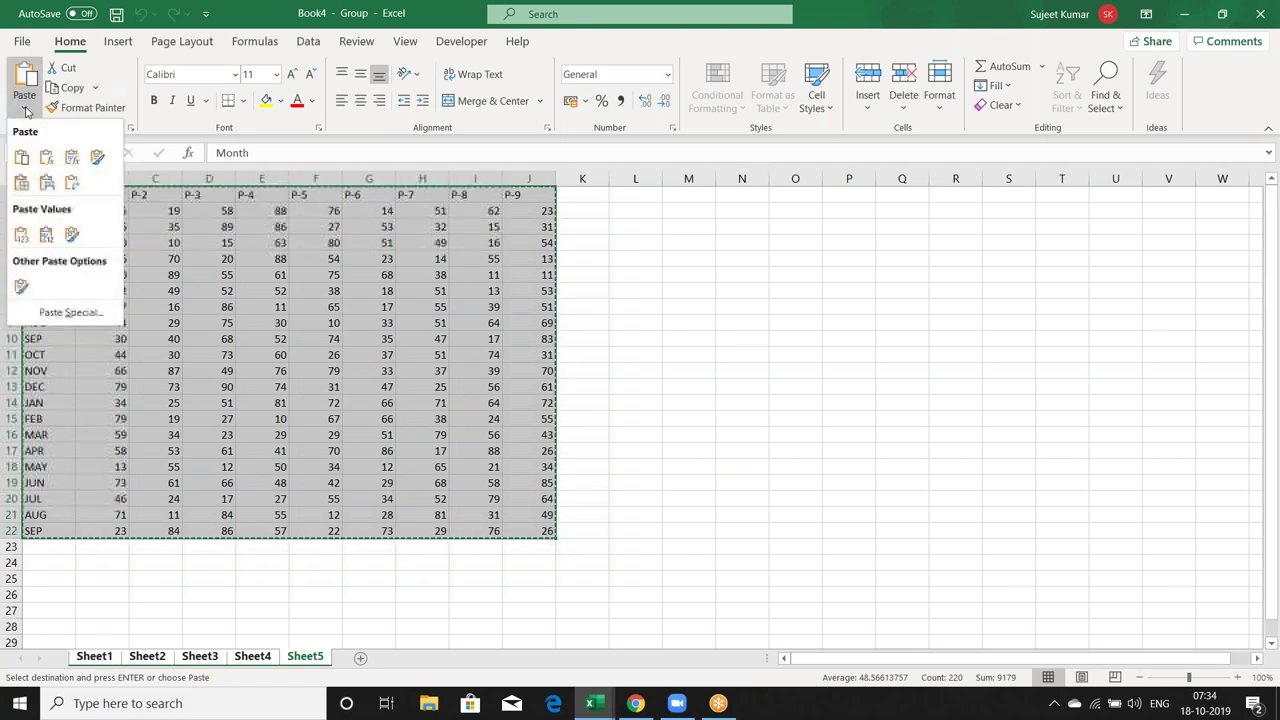
click(21, 234)
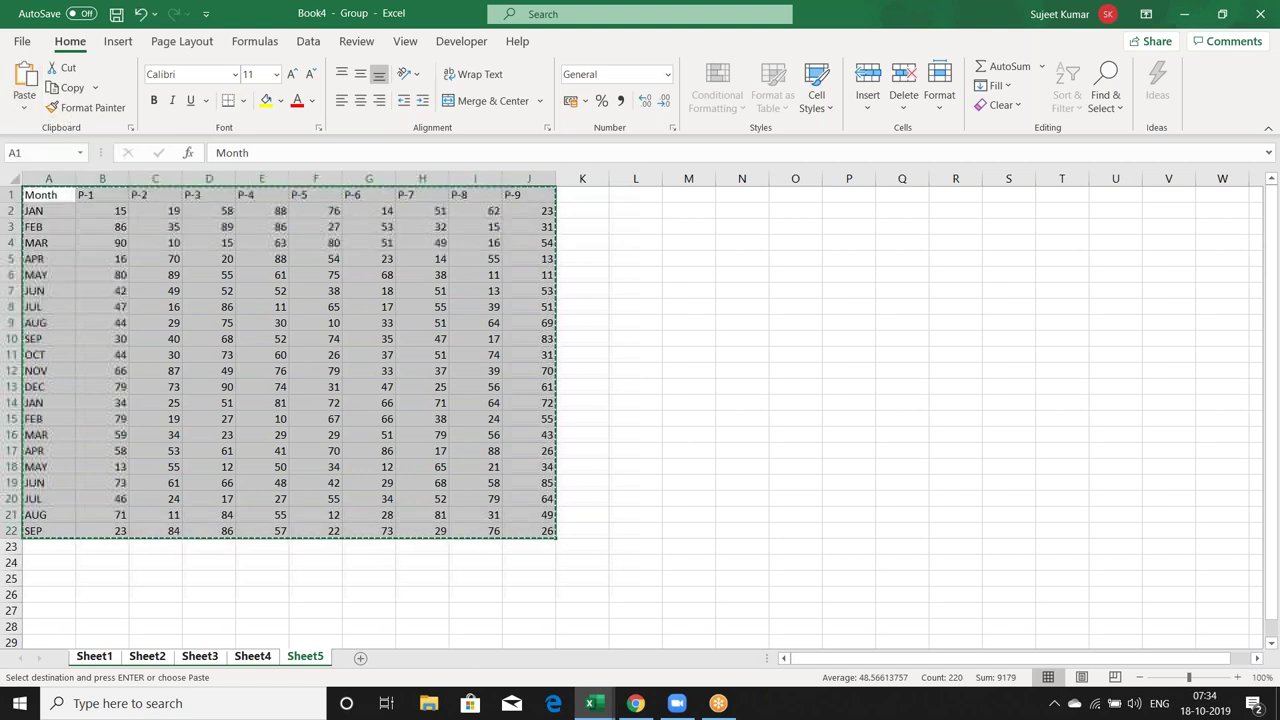
key(Escape)
click(360, 658)
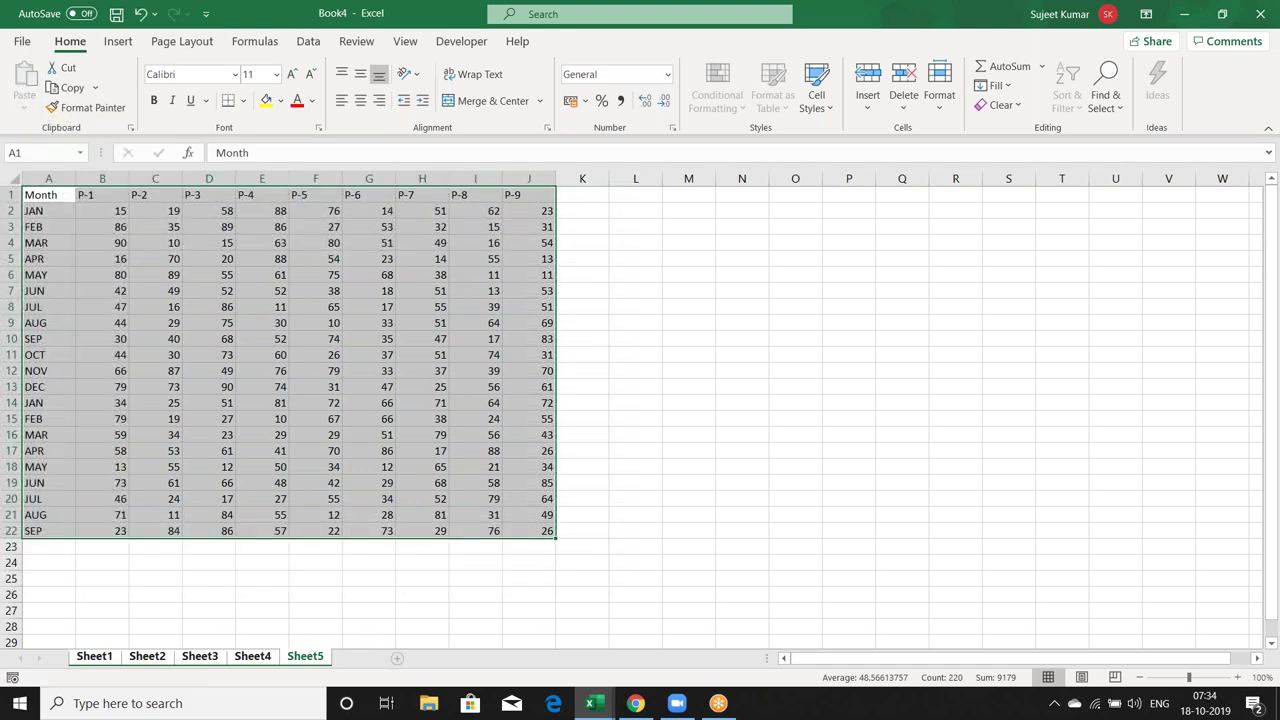
- Add a new sheet after Sheet5 and name it Data
click(397, 658)
double_click(345, 657)
text(Data)
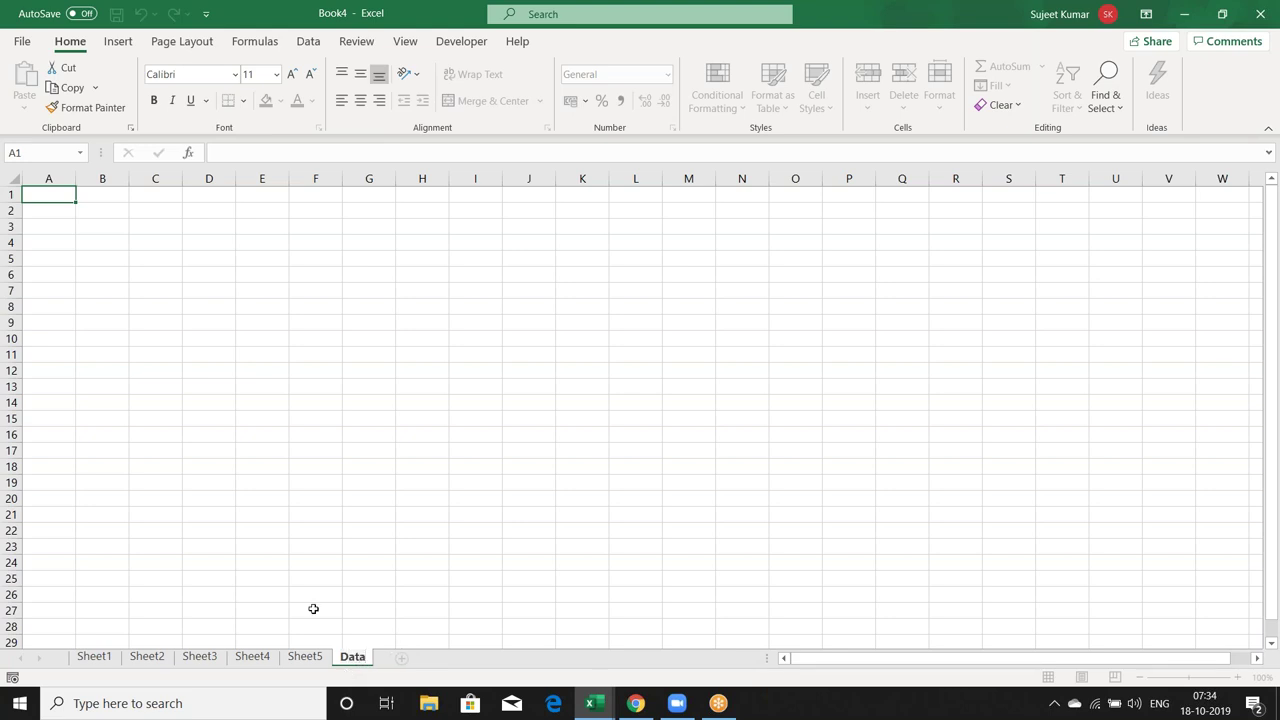
click(314, 610)
- Check the Month table on Sheet1 through Sheet5
click(105, 662)
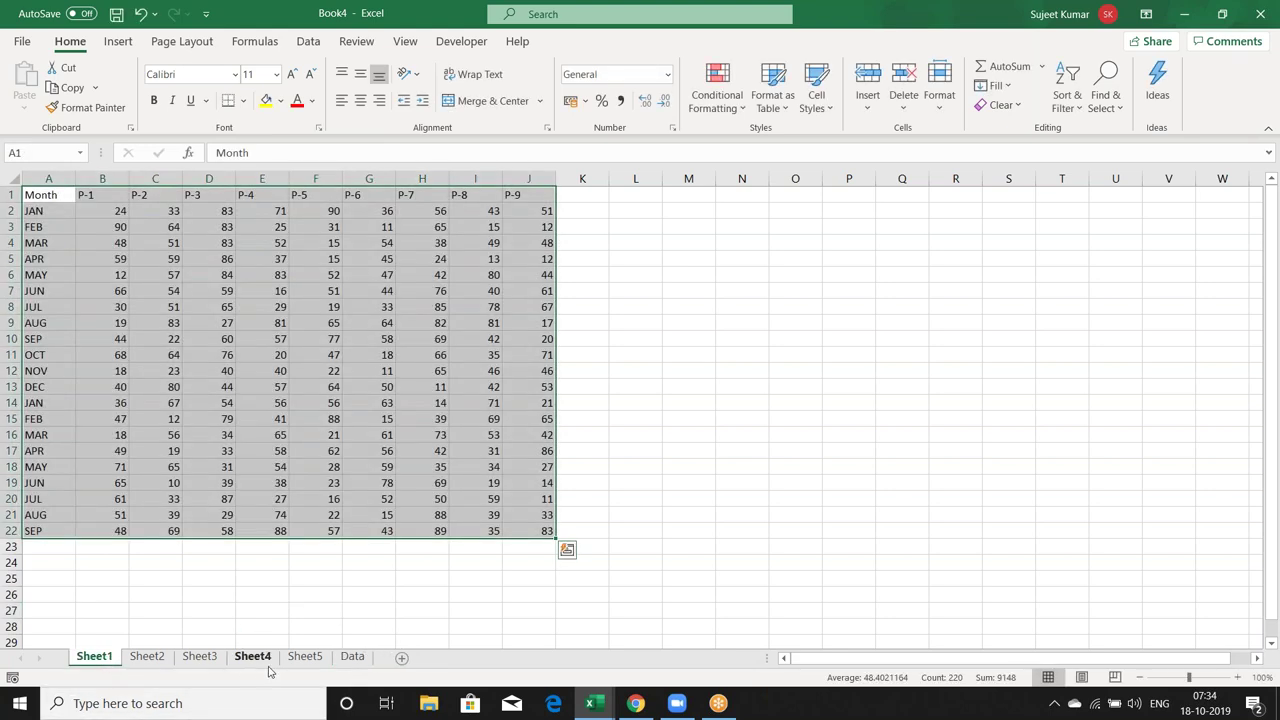
click(297, 658)
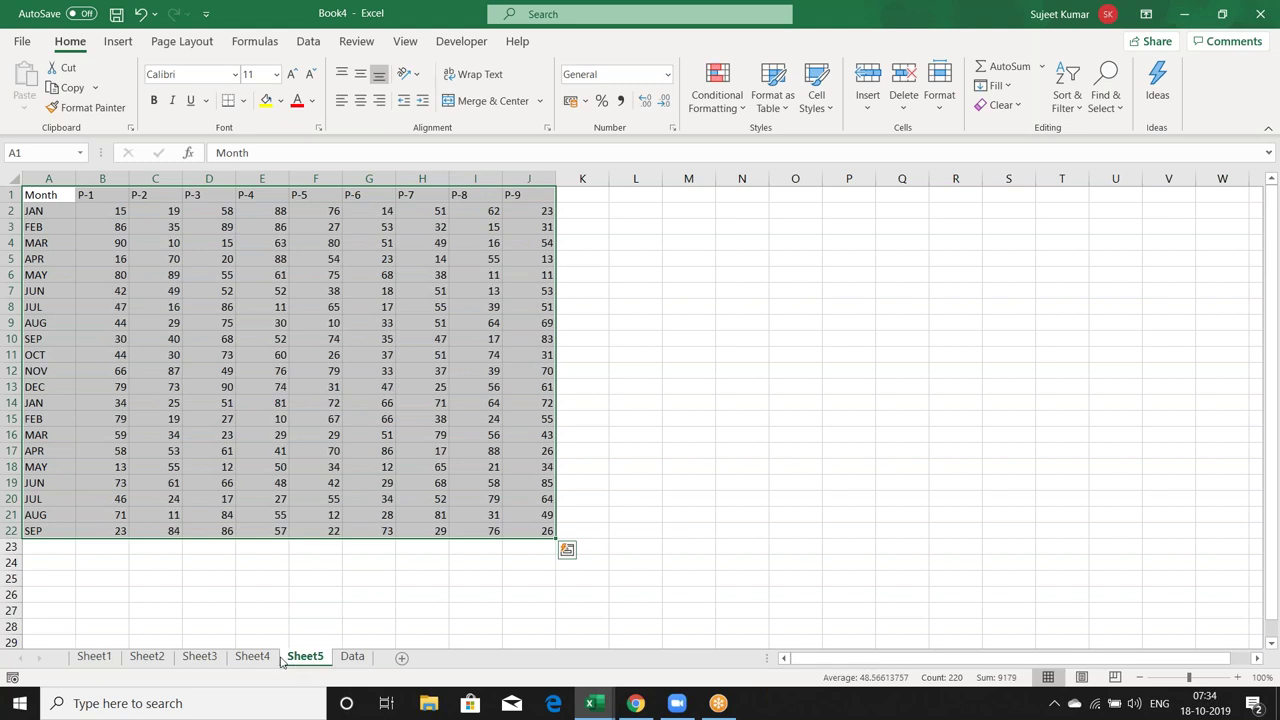
click(266, 658)
click(212, 662)
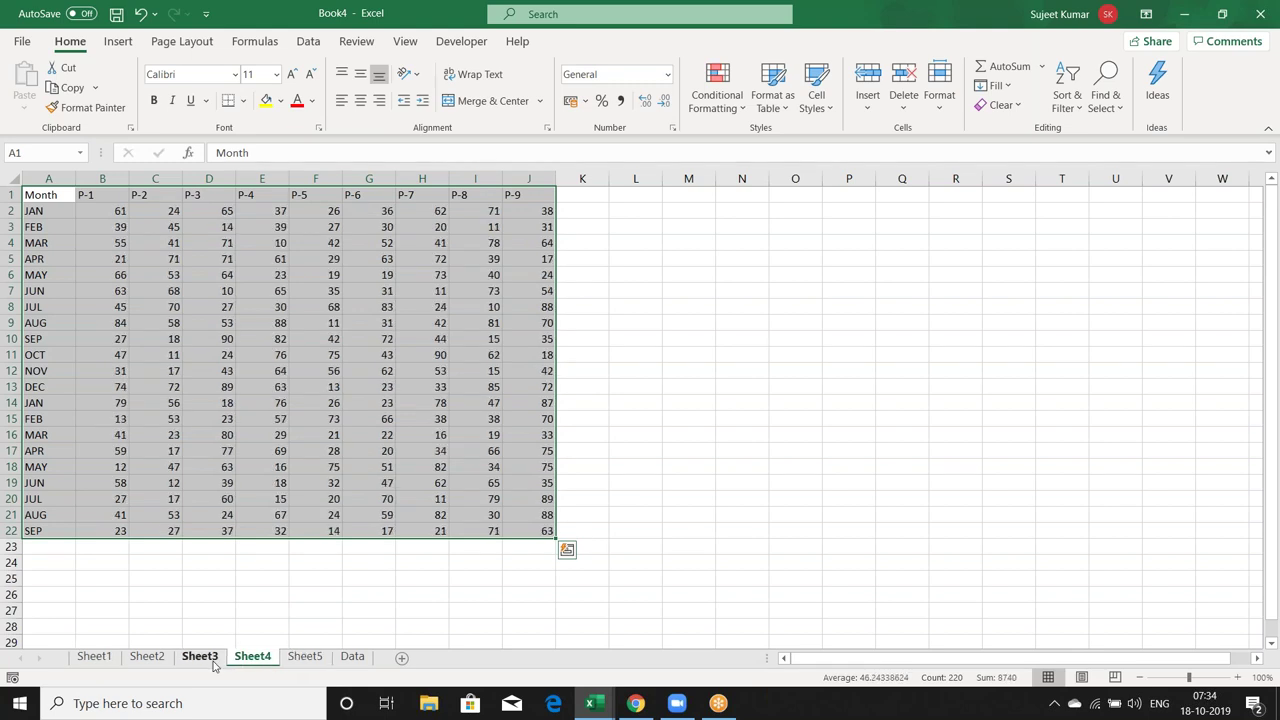
click(170, 664)
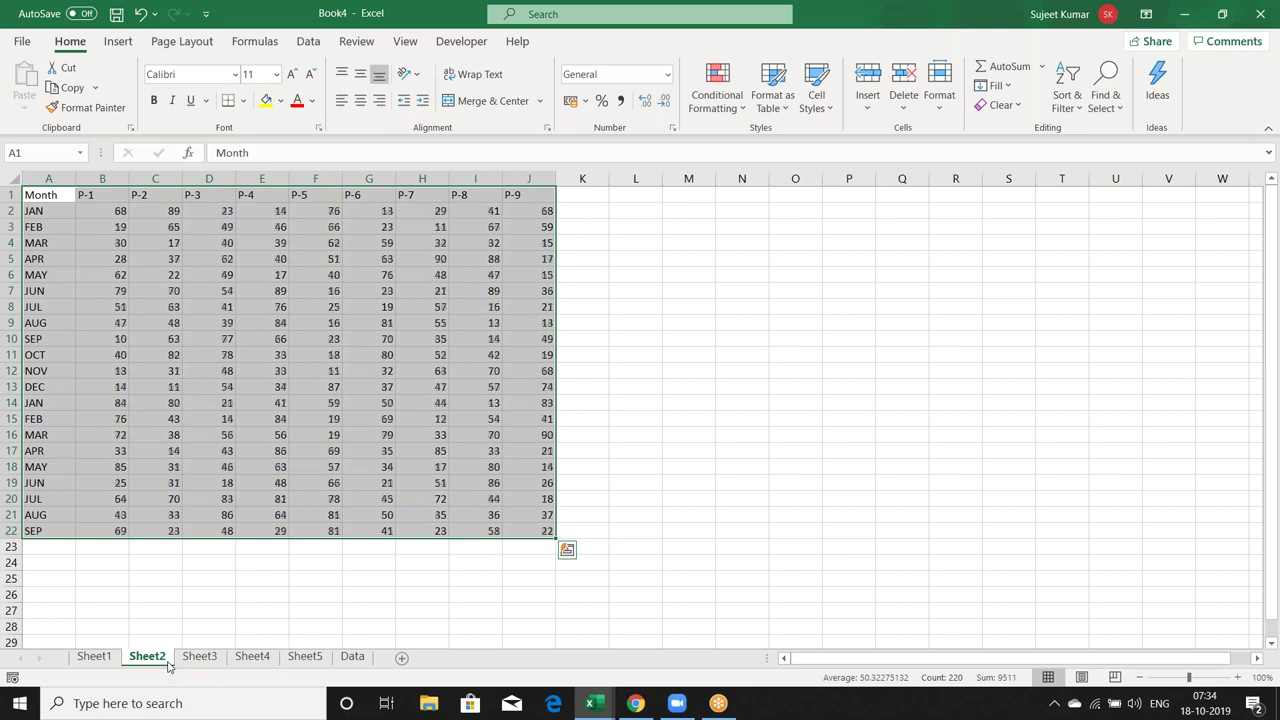
click(205, 594)
- Select A1 on the empty Data sheet and bring the Visual Basic editor forward
click(352, 657)
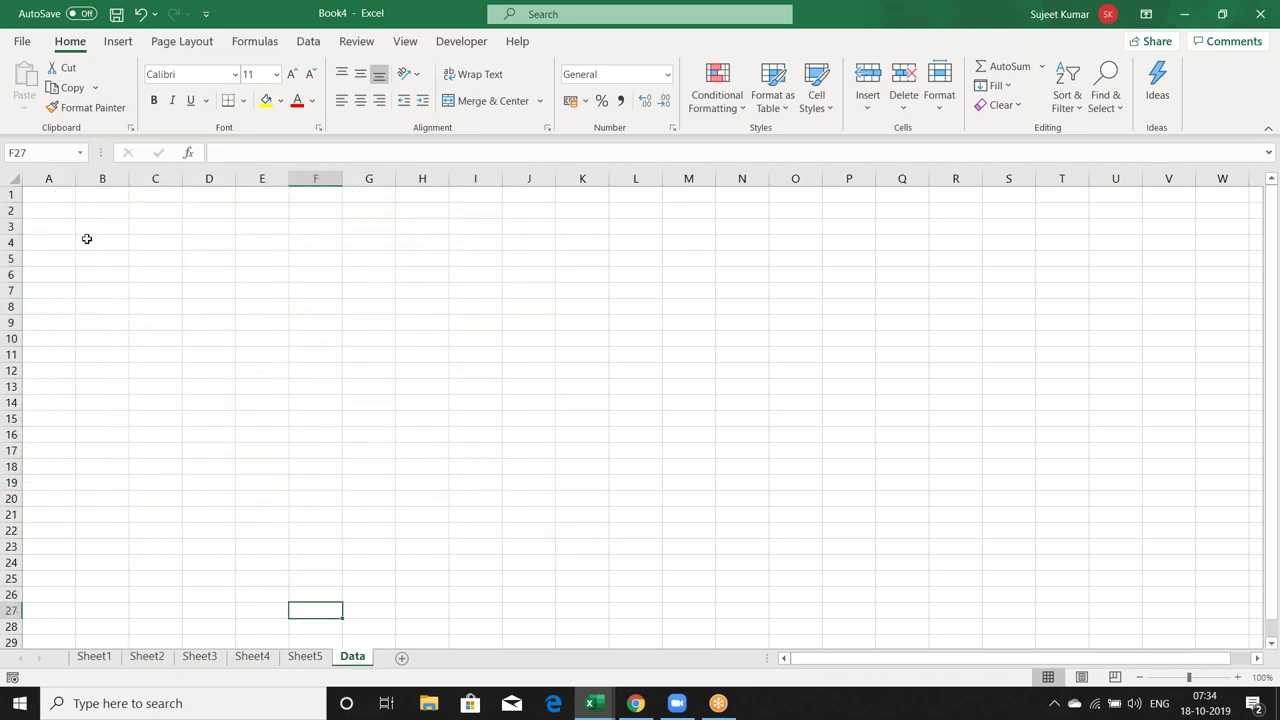
click(42, 190)
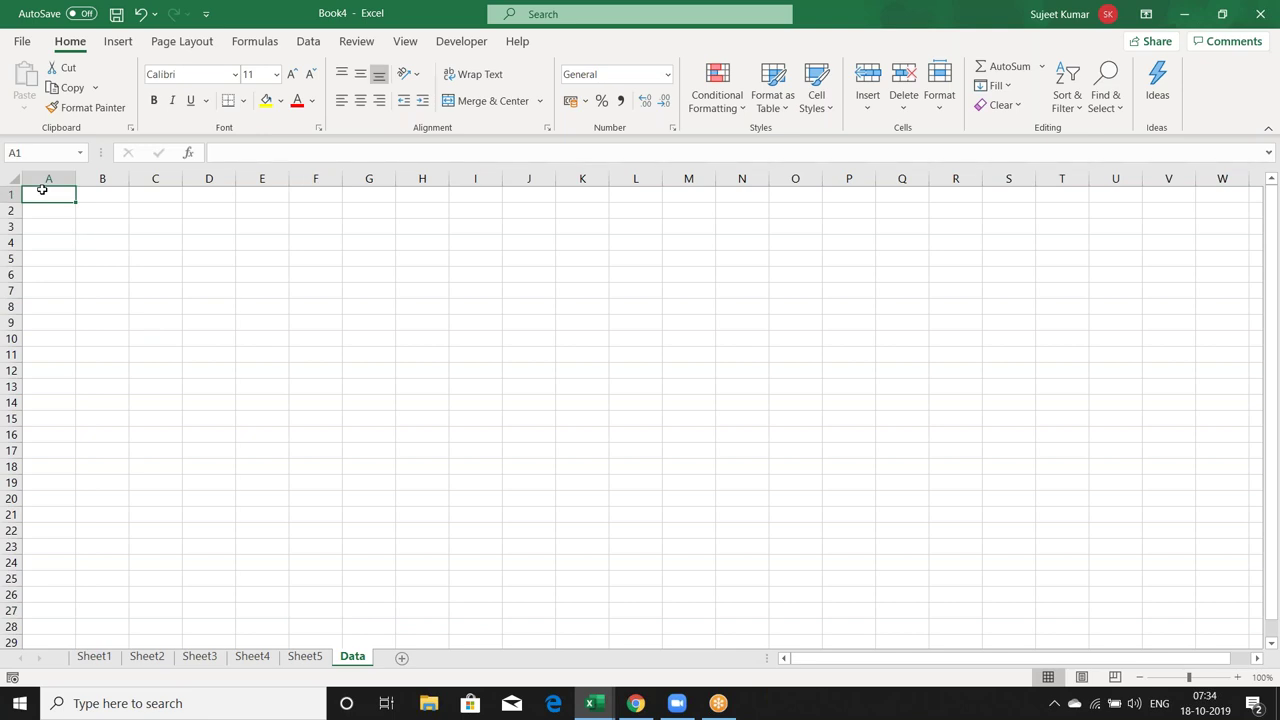
key(alt+Tab)
key(alt+Tab)
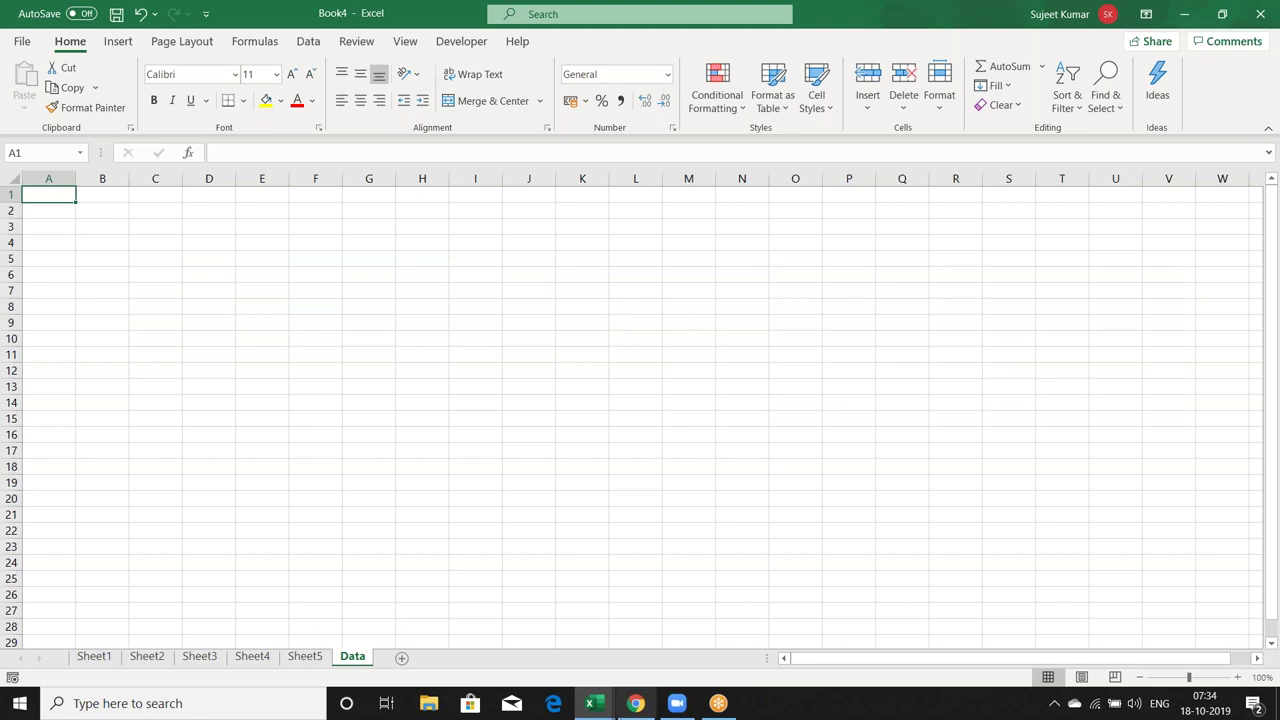
mouse_move(592, 703)
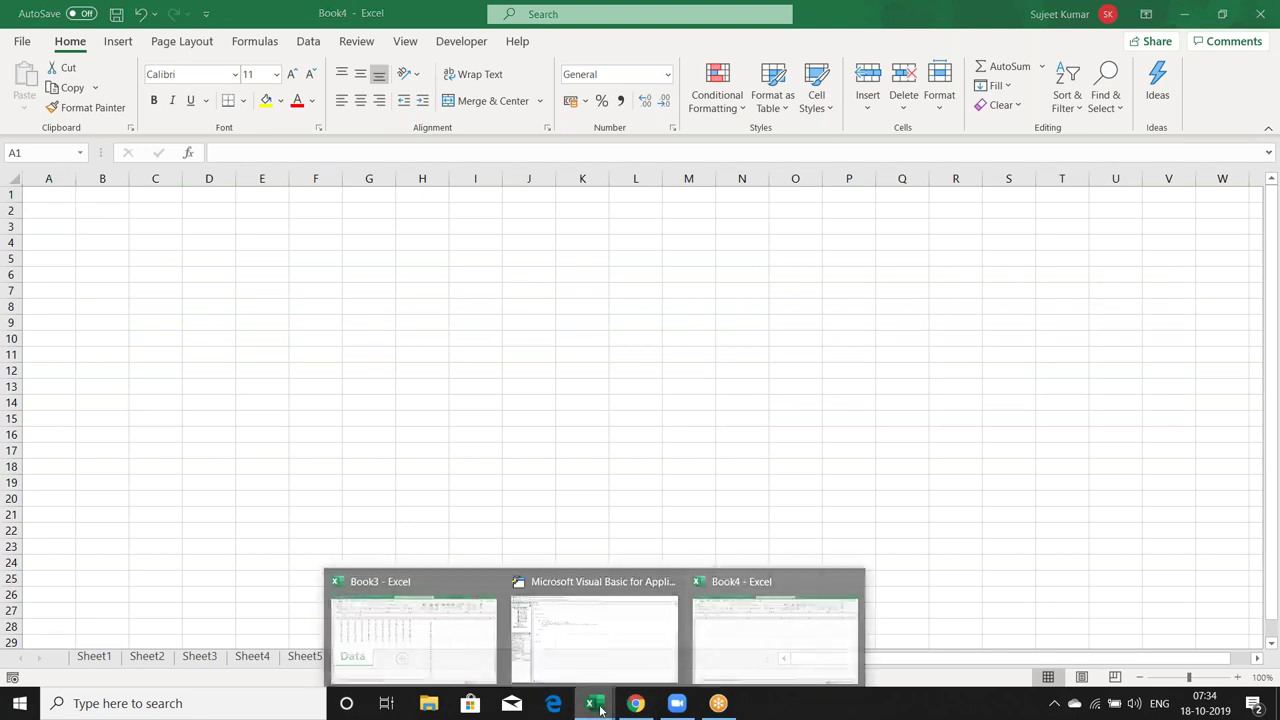
click(568, 662)
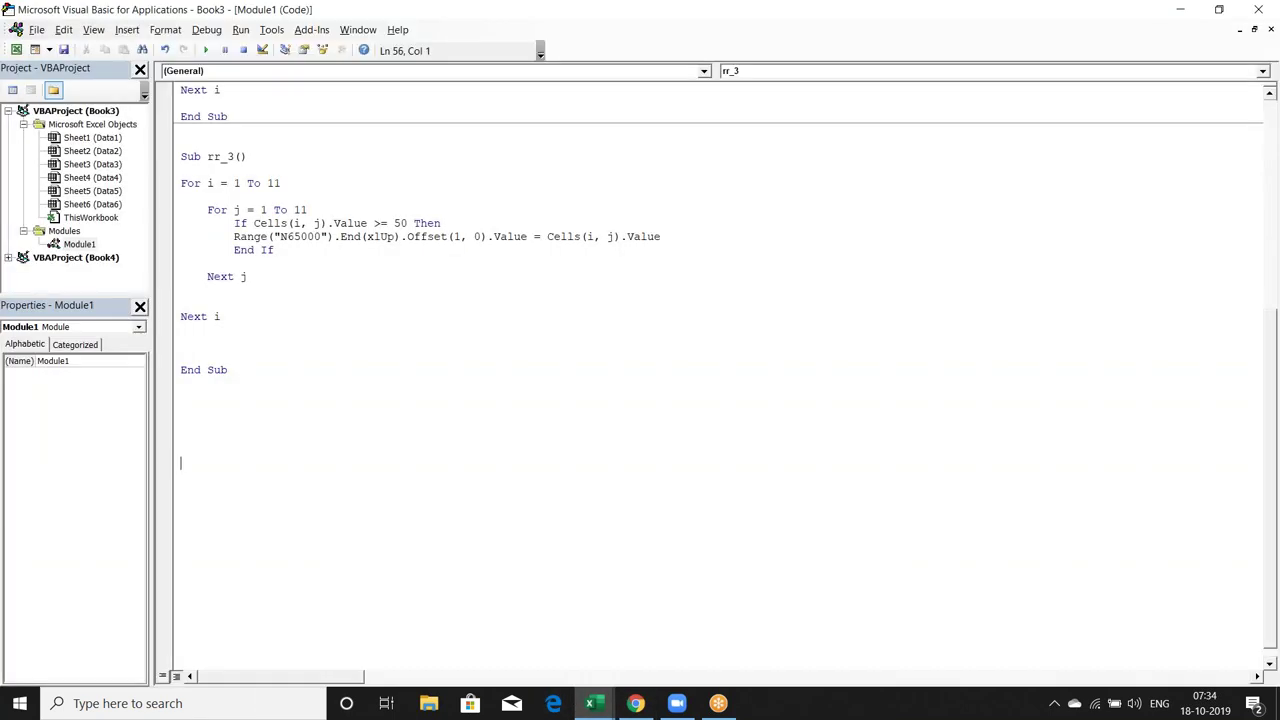
- Below the last macro, write Sub copy() with a For i = 1 To Sheets.Count - 1 line
click(181, 436)
text(sub copy())
key(Return)
key(Return)
key(Return)
key(Return)
key(Return)
key(Up)
key(Up)
key(Up)
text(for i =)
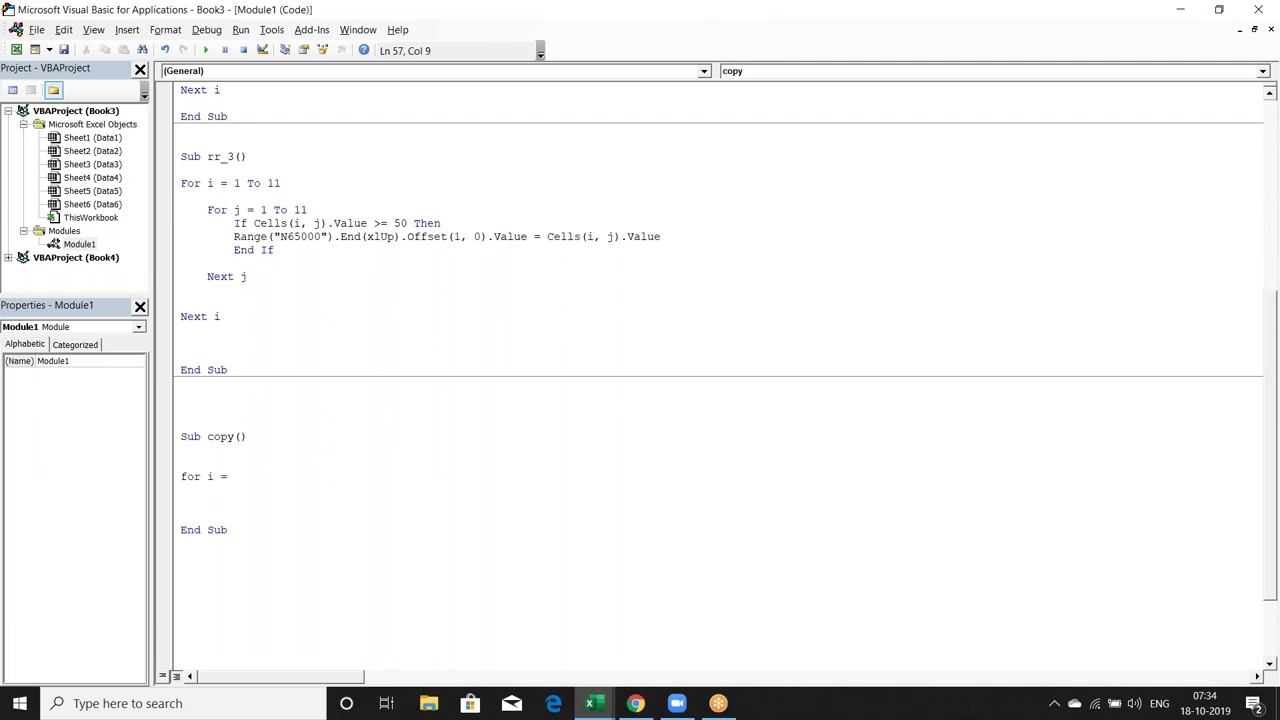
text( 1 to sheets.c)
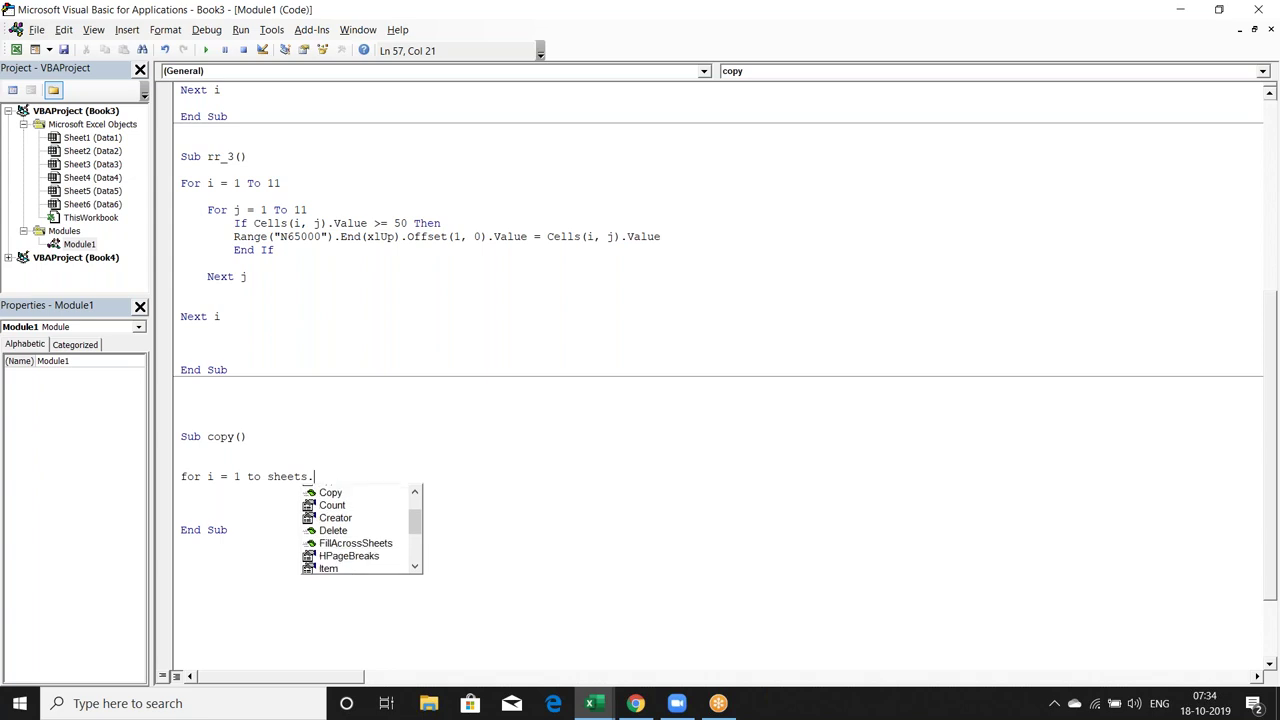
text(o)
text(- 1)
key(Return)
- Close the loop with Next i, leaving blank lines for the loop body
key(alt+F11)
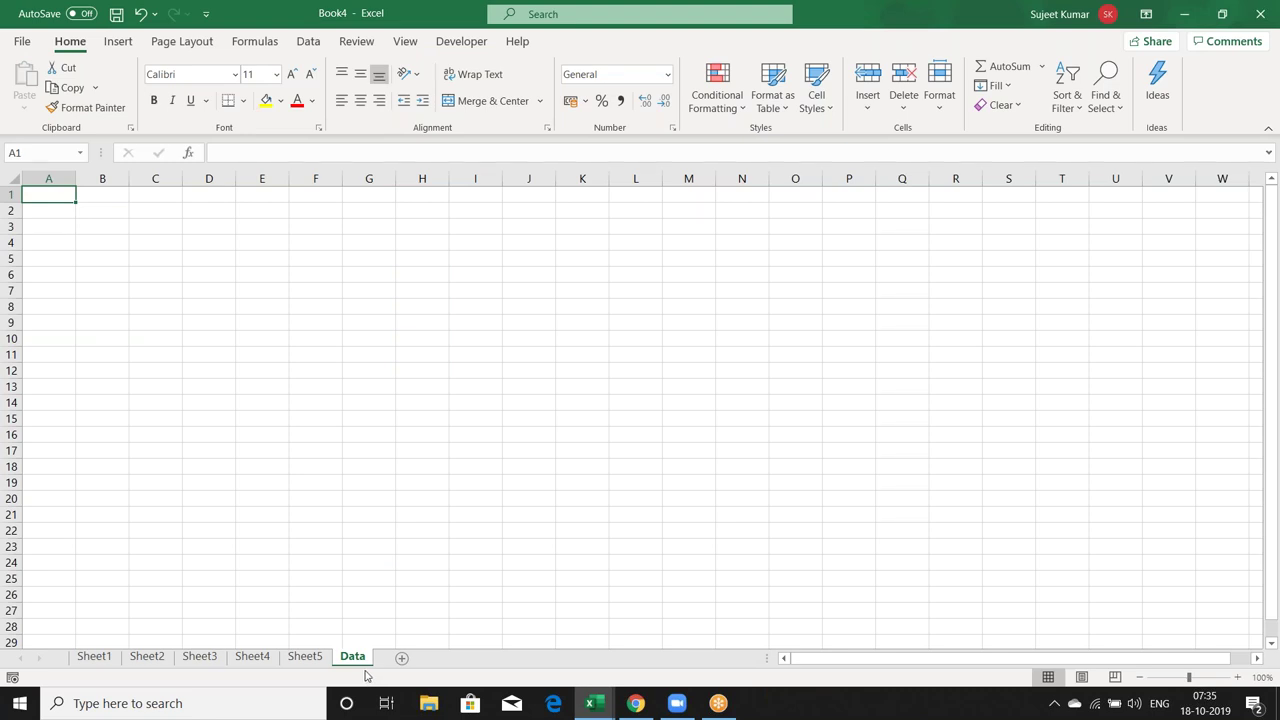
key(alt+Tab)
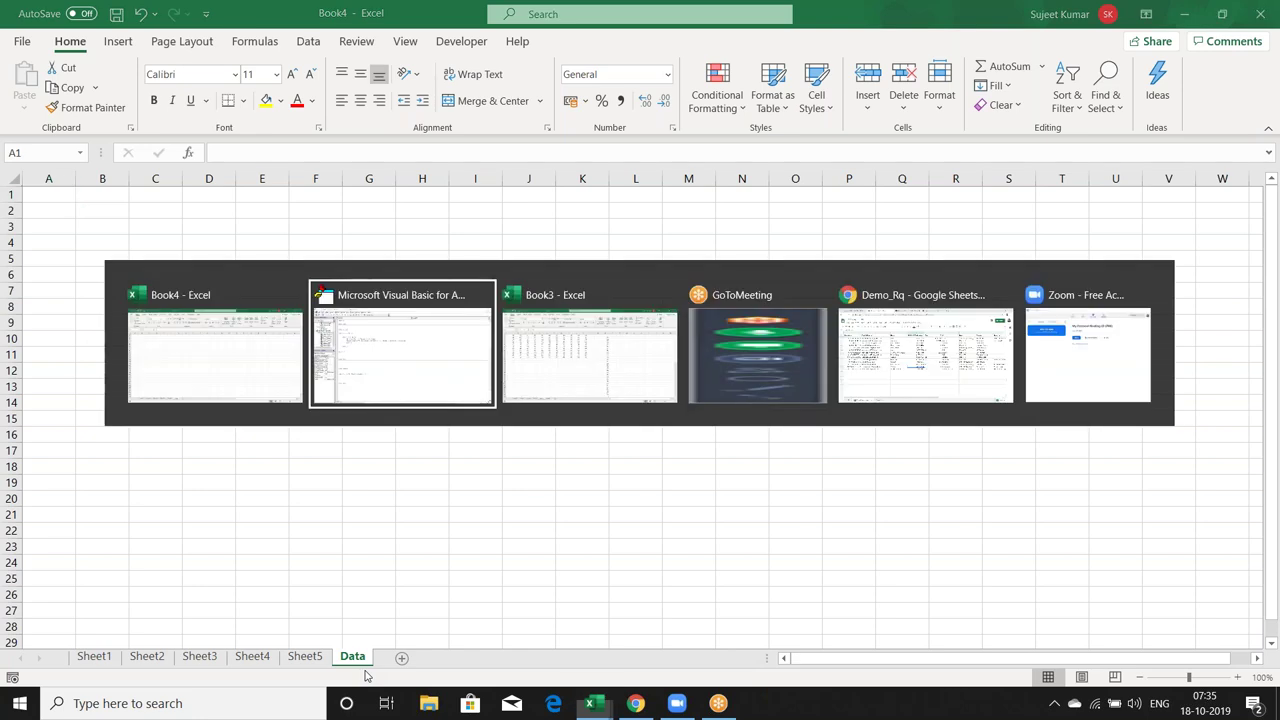
text(ne)
key(BackSpace)
key(BackSpace)
key(Return)
text(next )
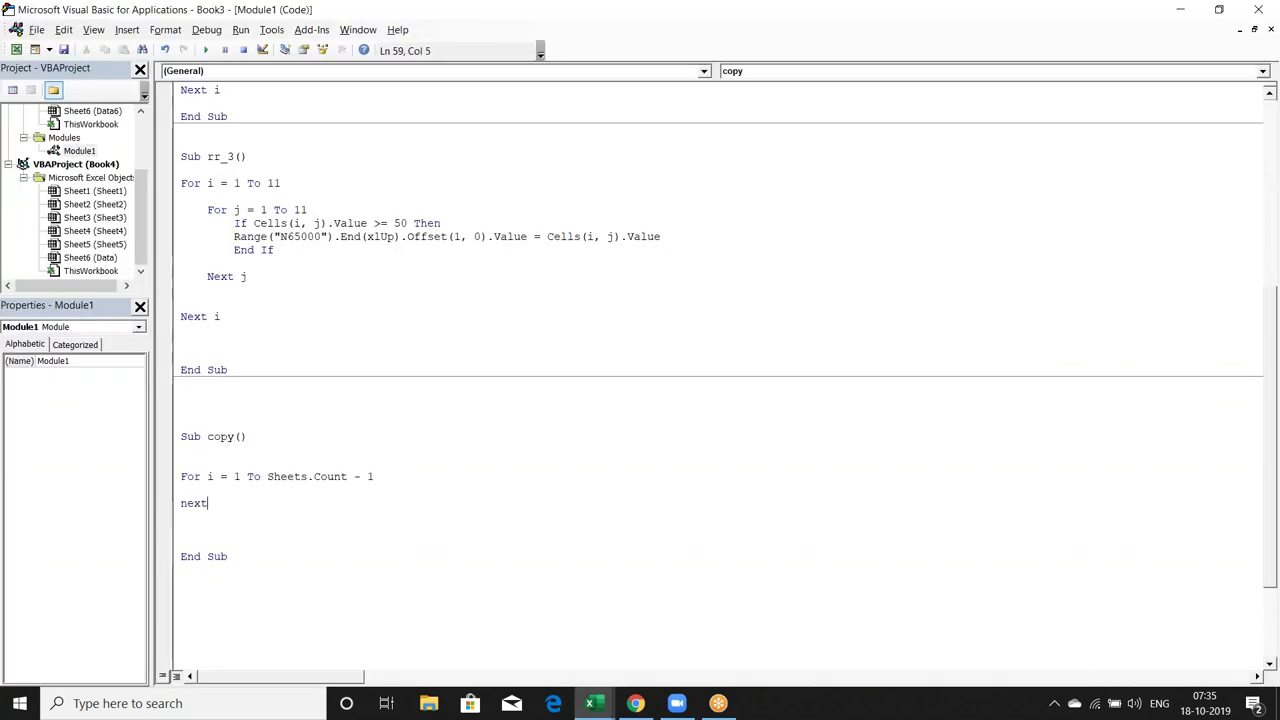
text(i)
key(Return)
key(Return)
key(Return)
key(Return)
click(181, 503)
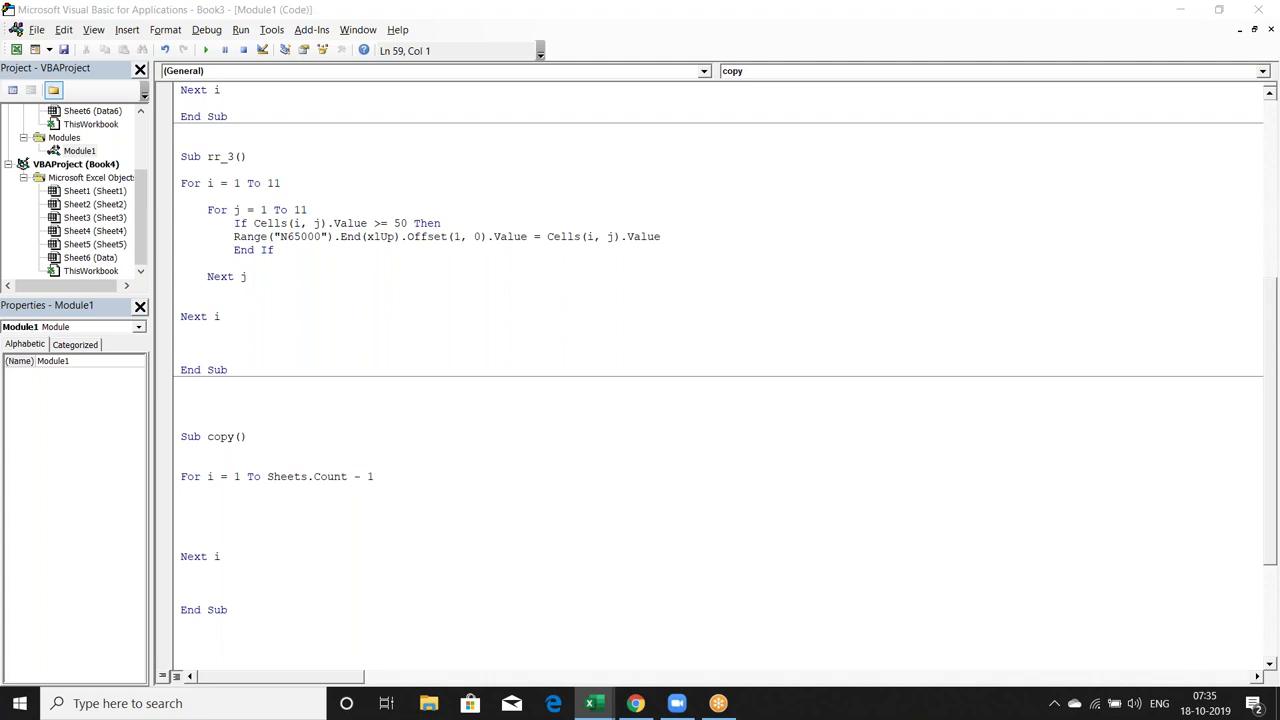
key(alt+F11)
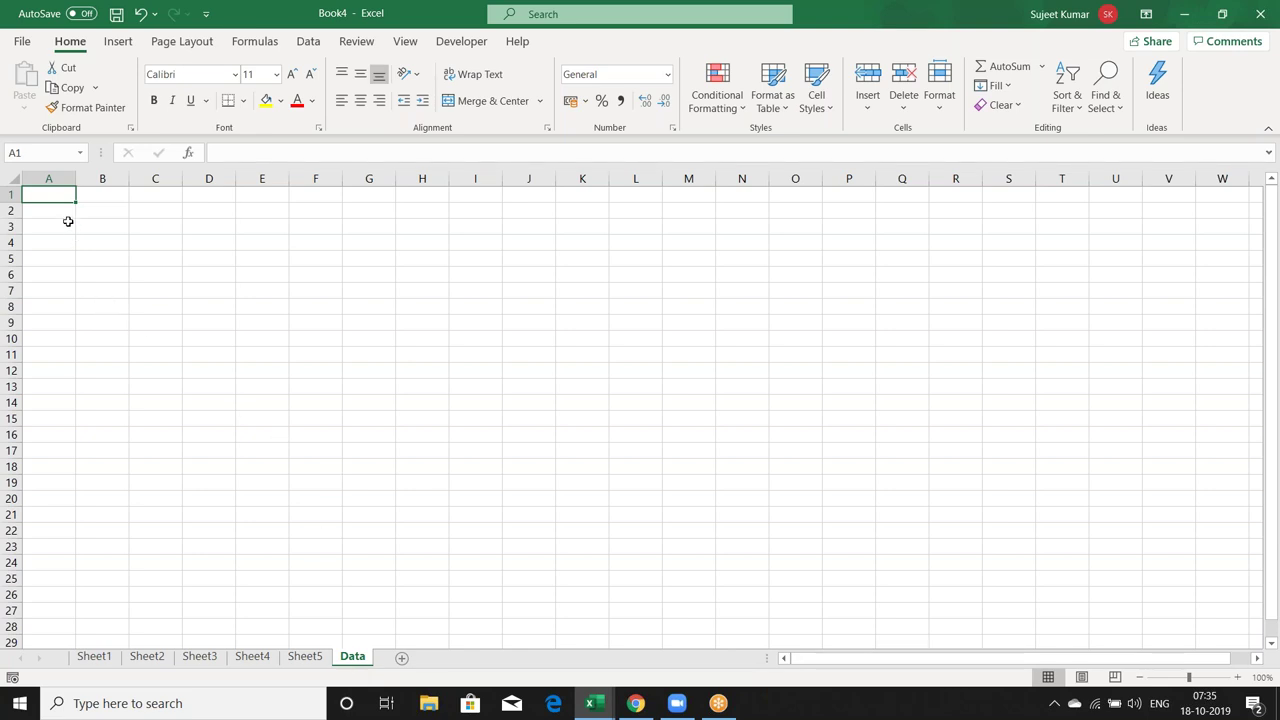
- Add Sheets(i).Select and Range("A1").CurrentRegion.Copy inside the loop
key(alt+F11)
text(sheets(i).Select)
key(Return)
text(range()
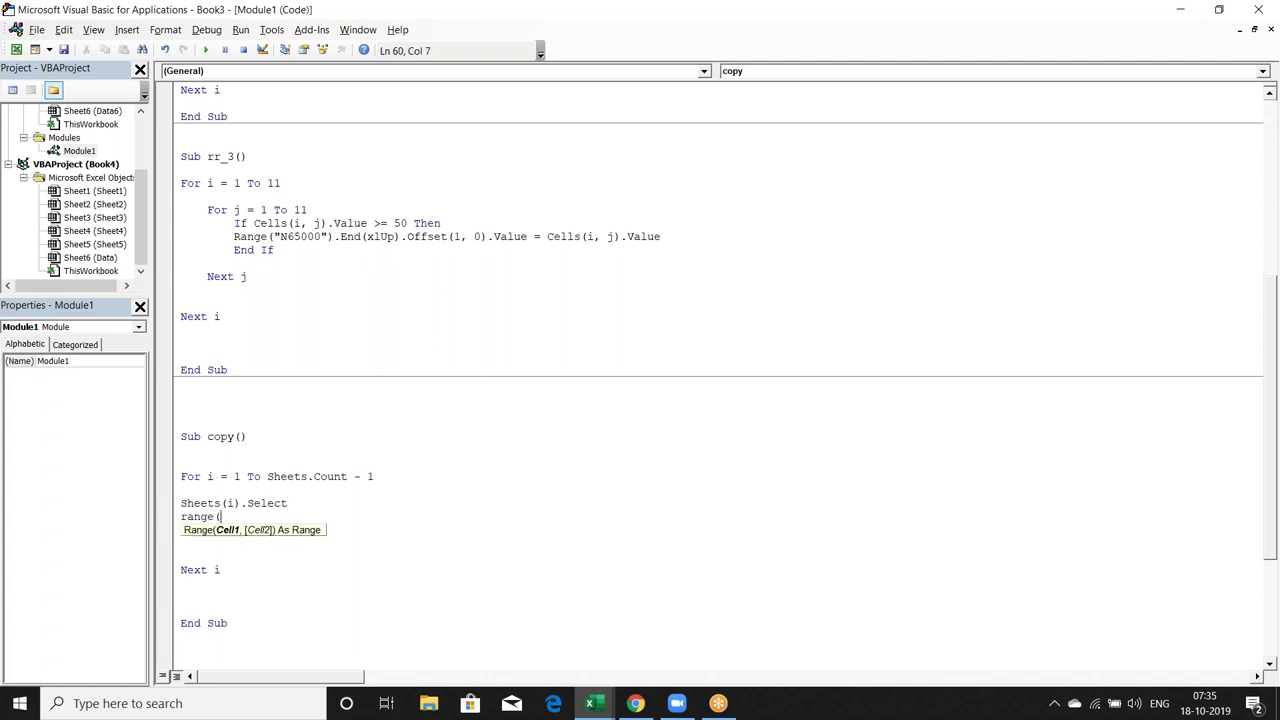
text("A1").cu)
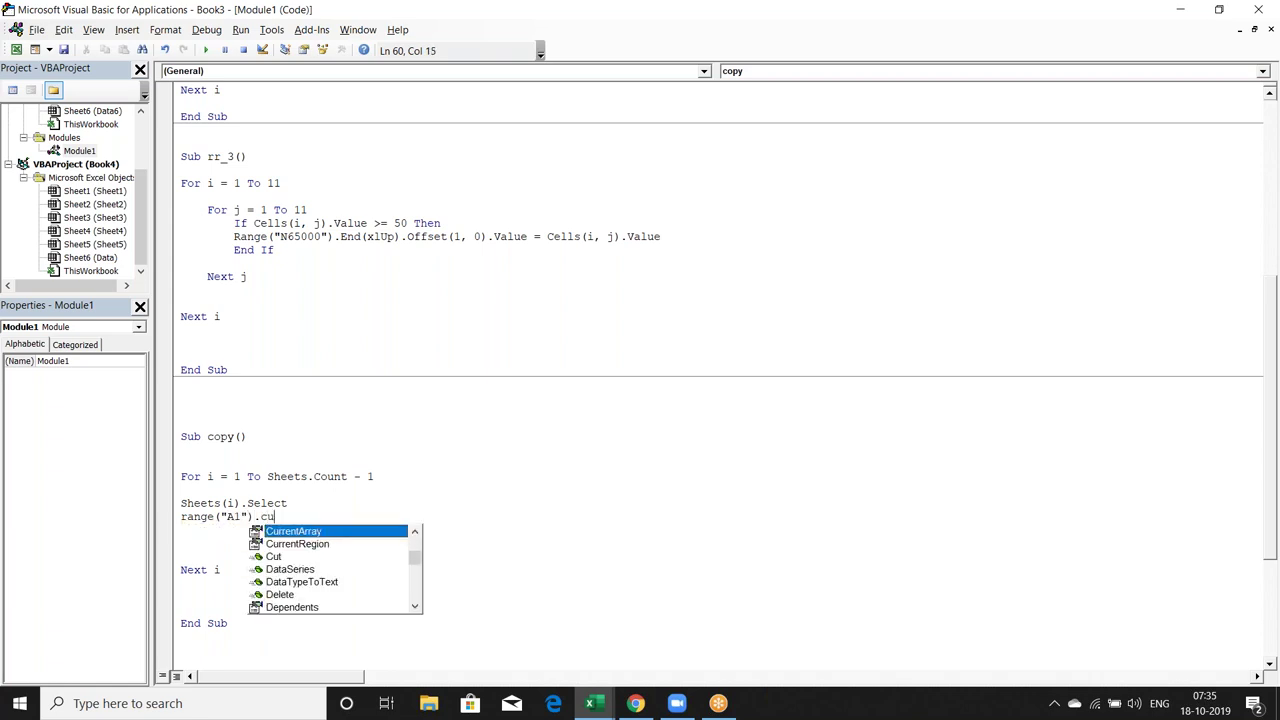
key(Down)
key(Tab)
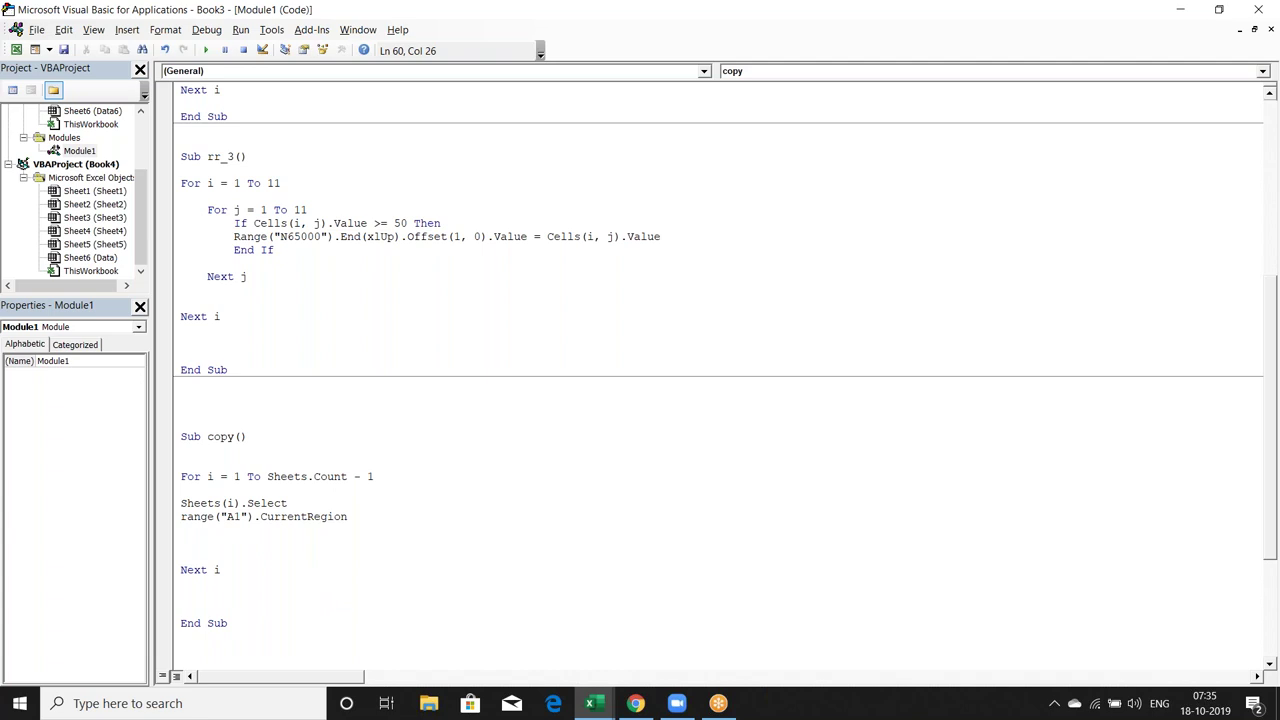
text(.copy)
key(Tab)
key(Return)
- Add Sheets("Data").Select and Range("A65000").End(xlUp).Offset(1, 0).PasteSpecial lines
text(sheets(")
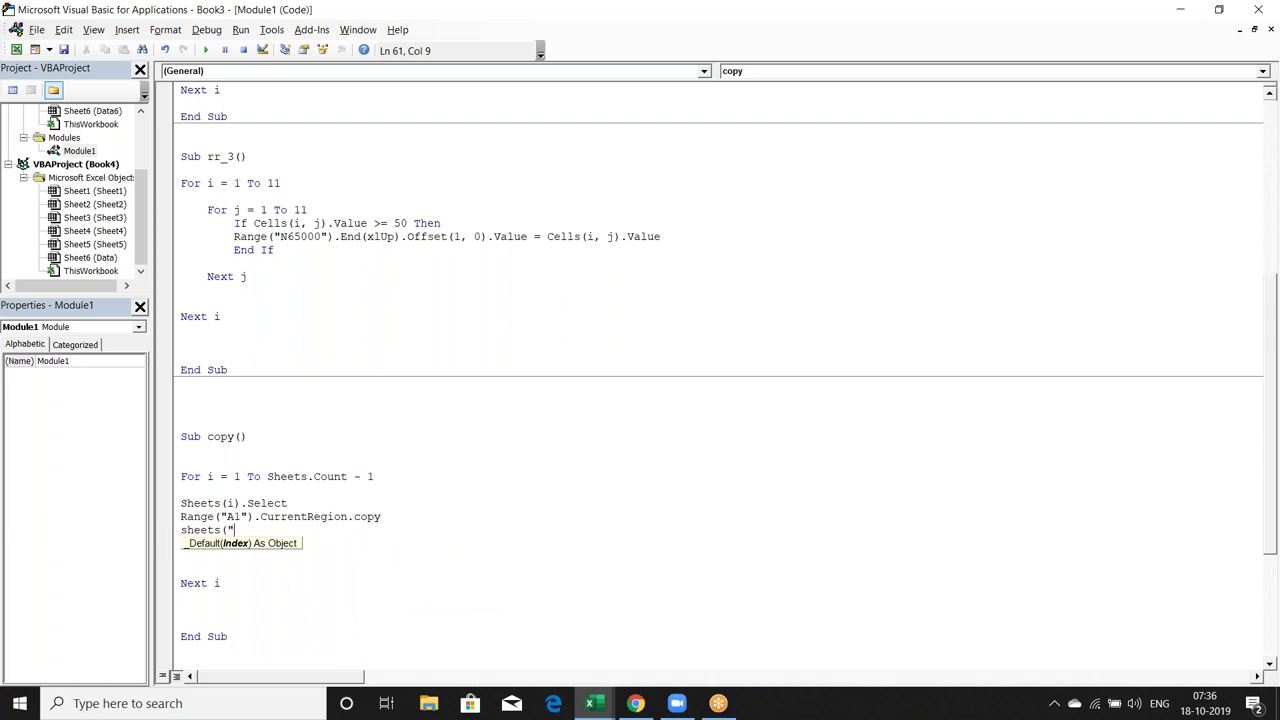
text(Data")
text().select)
key(Return)
text(range("A1)
key(BackSpace)
text(65000)
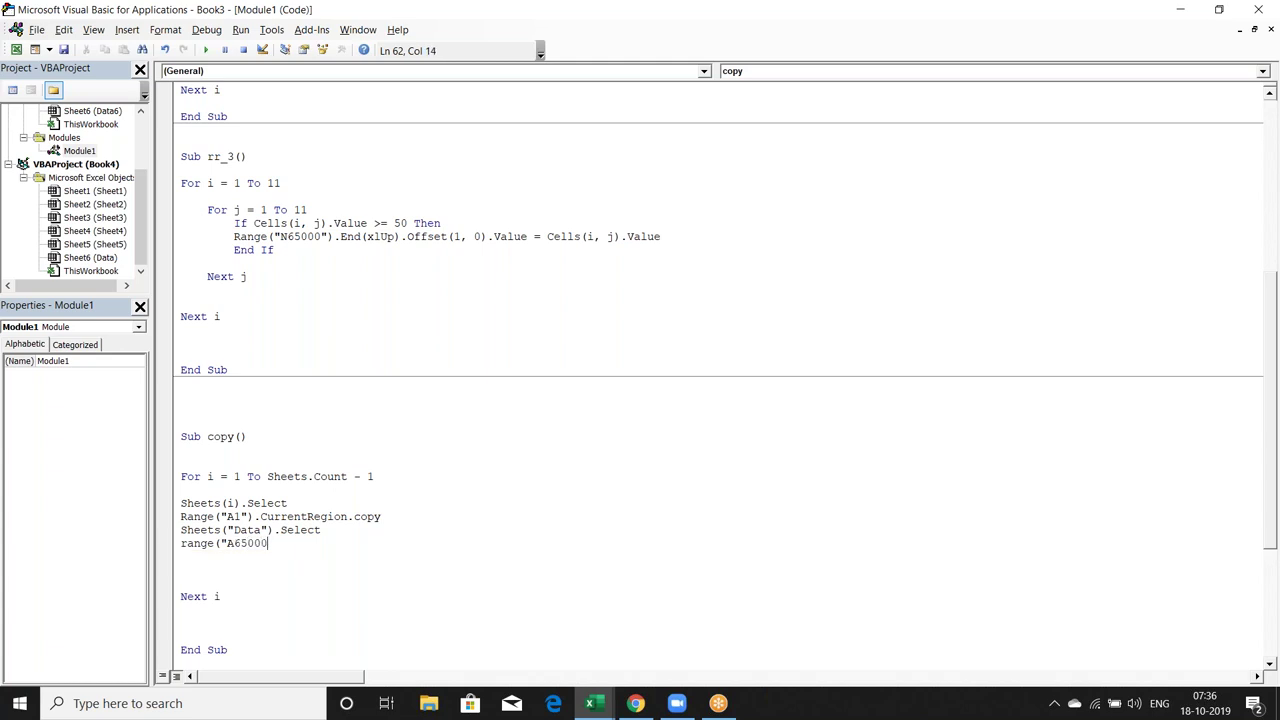
text(").End()
key(Down)
key(Down)
key(Down)
key(Tab)
text().Of)
key(Tab)
text((1,0).p)
key(Down)
key(Down)
key(Down)
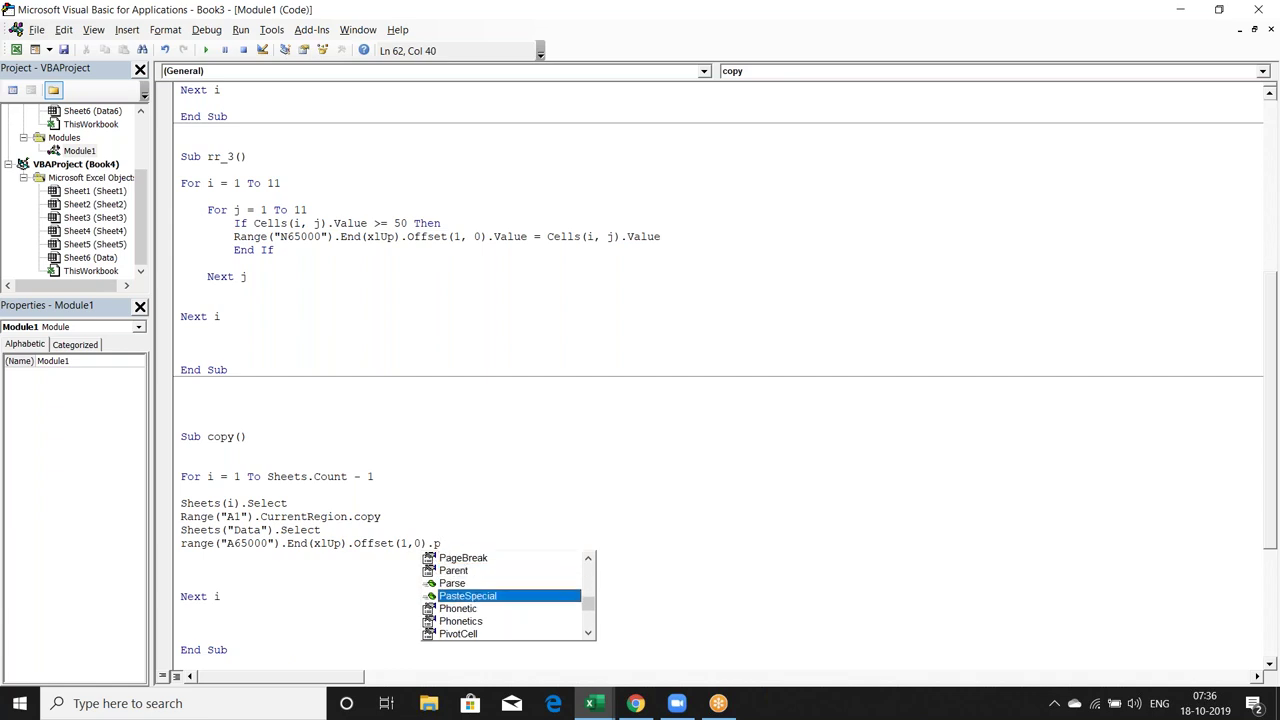
key(Tab)
key(Return)
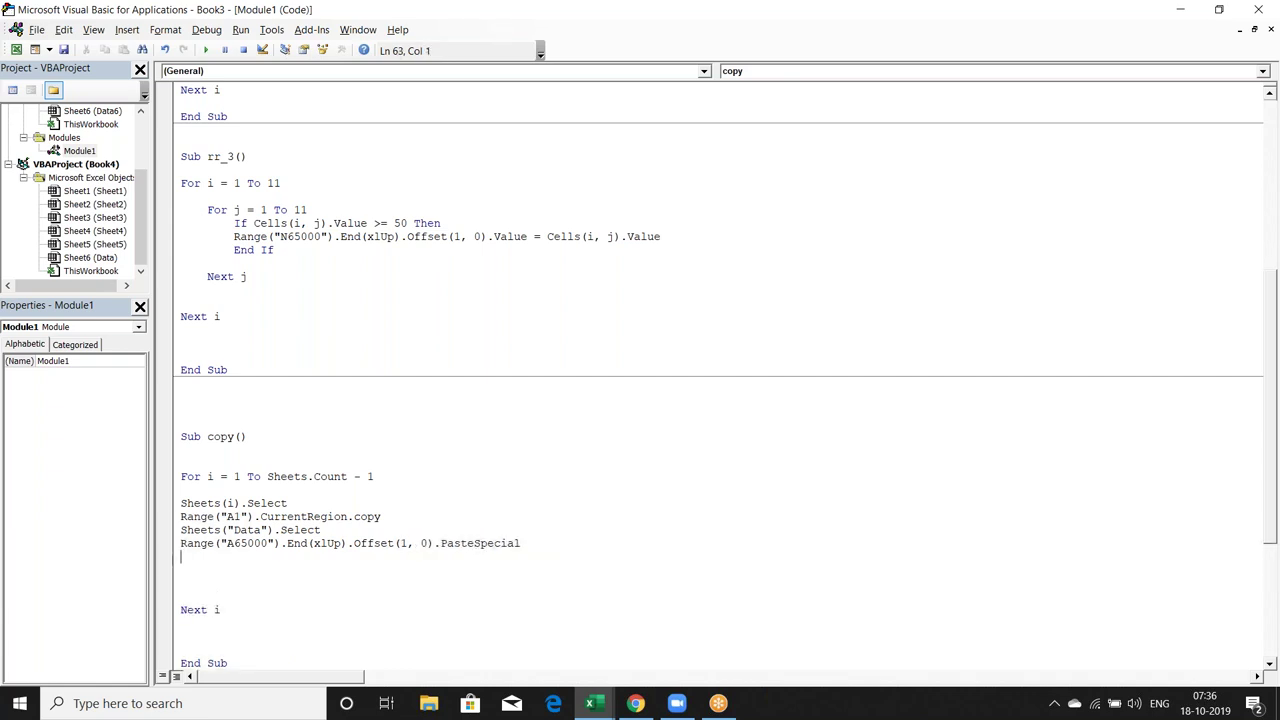
- Remove the extra blank lines before Next i
key(Delete)
key(Delete)
key(Delete)
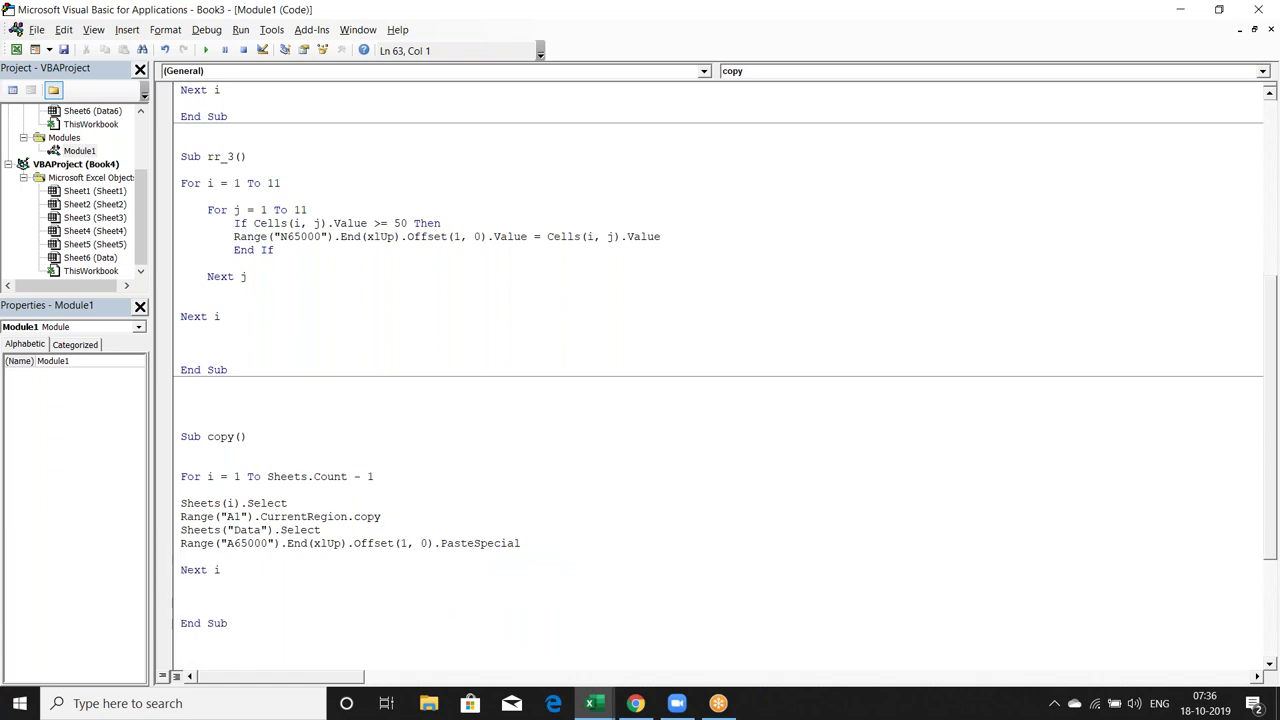
key(Delete)
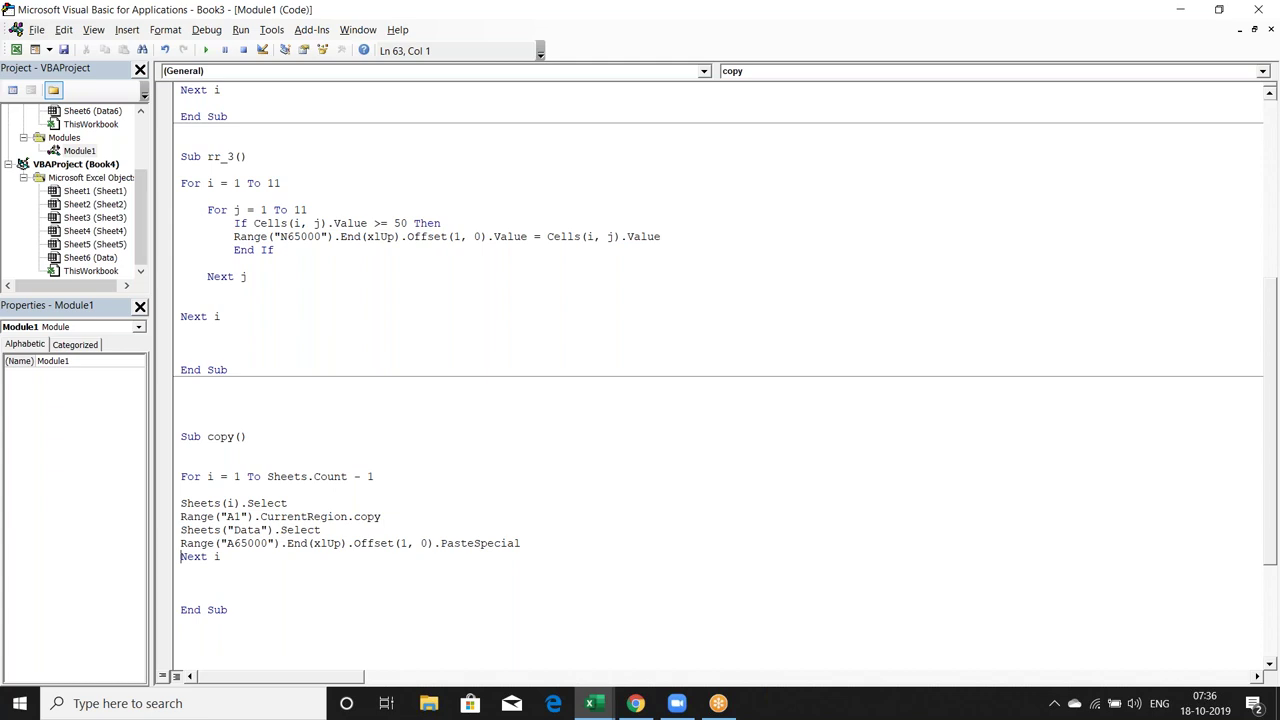
key(alt+Tab)
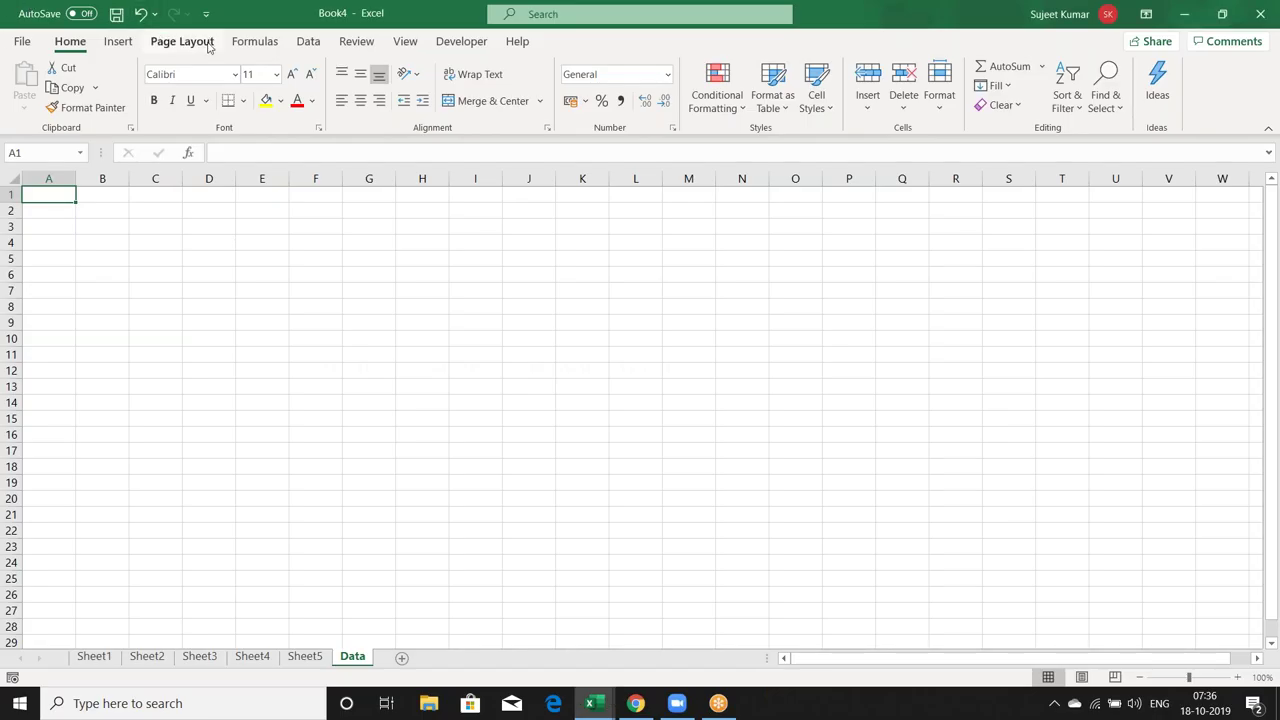
- Run the Book3!copy macro from Developer > Macros, then paste the copied table at Data's A2
click(460, 41)
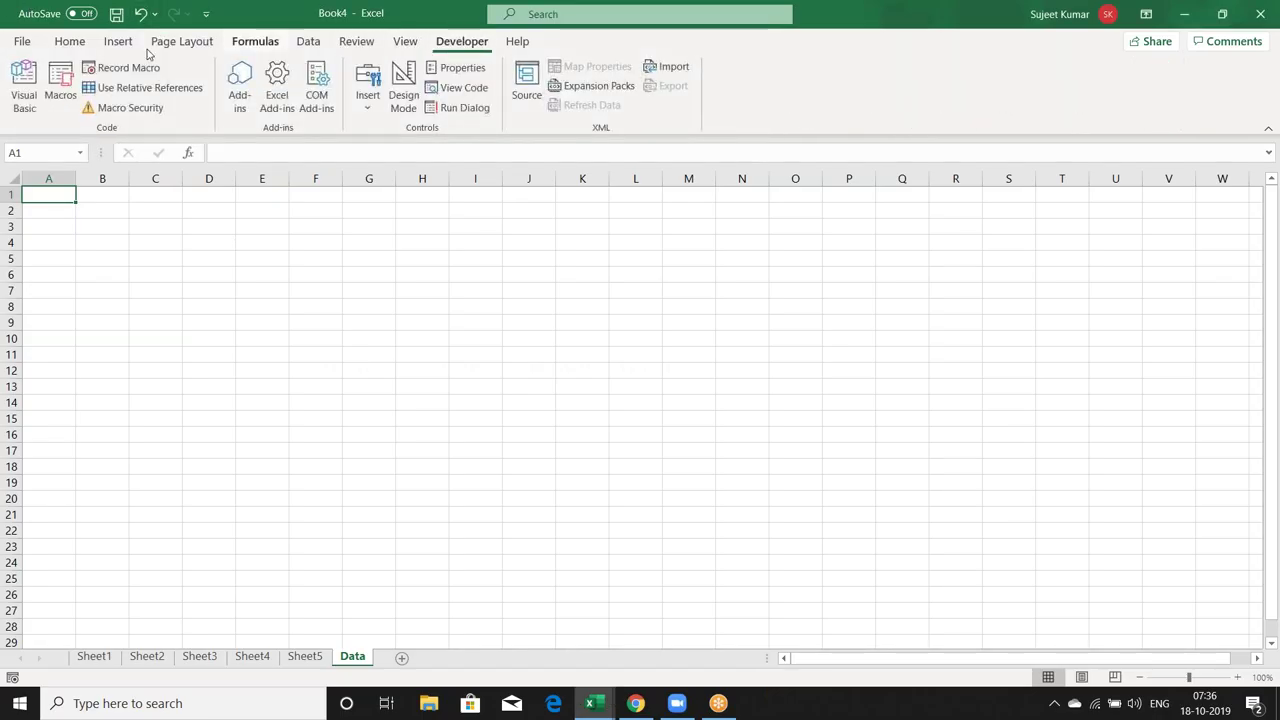
click(62, 100)
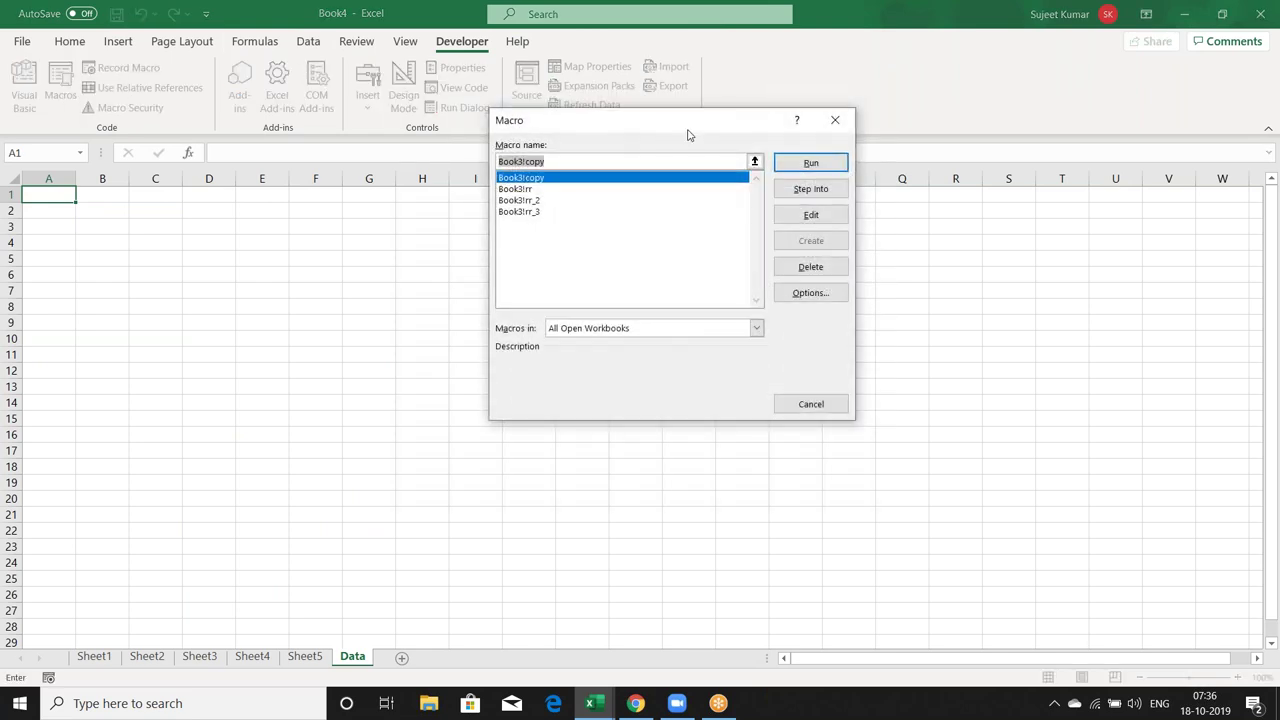
click(810, 163)
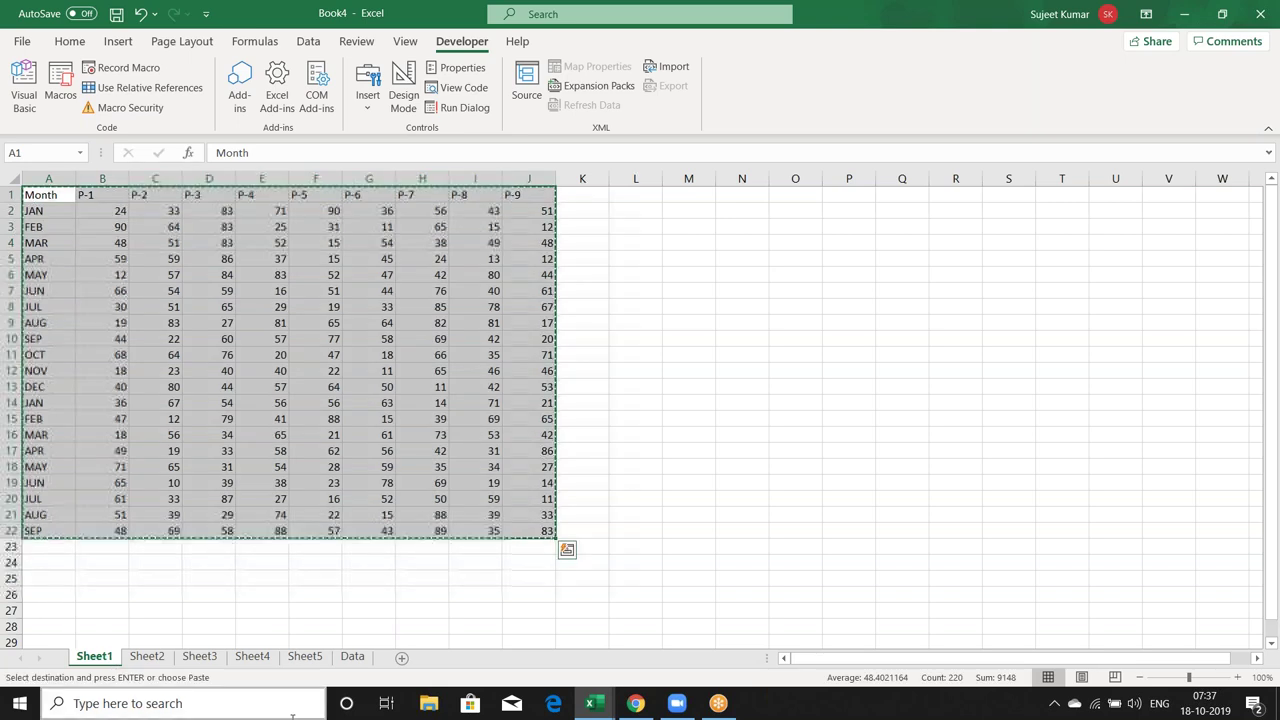
click(55, 206)
key(ctrl+v)
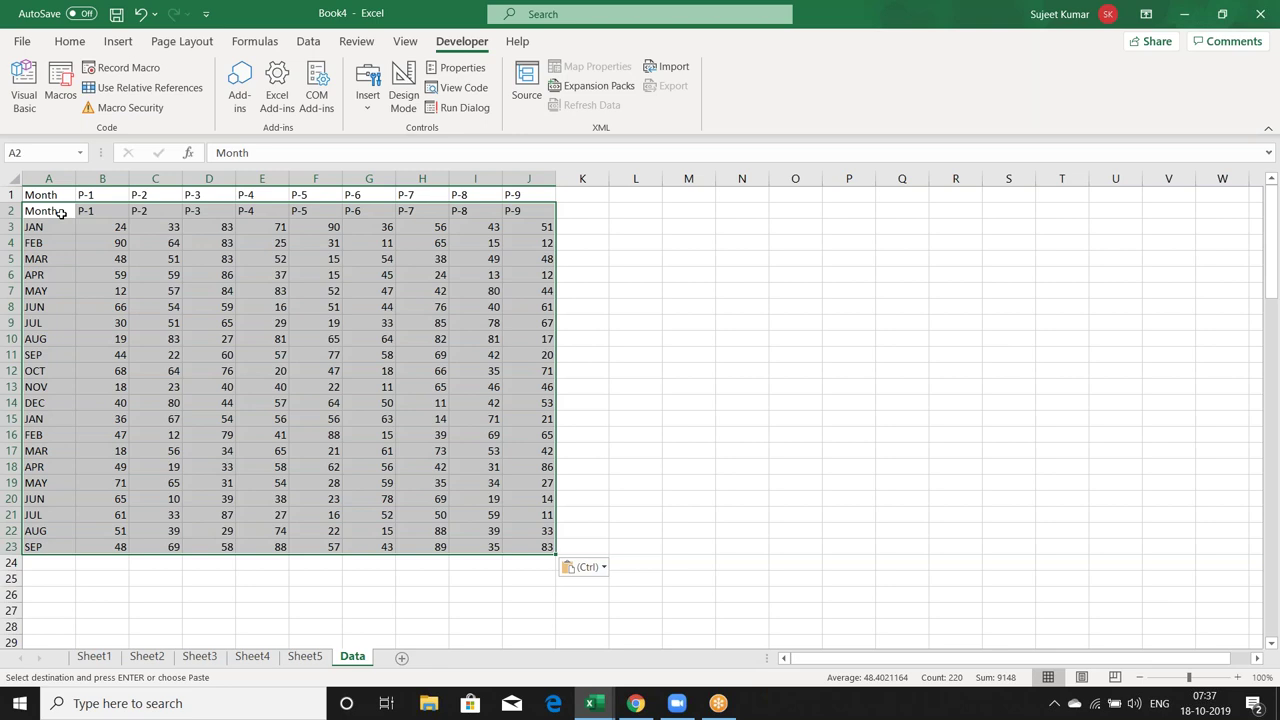
key(alt+Tab)
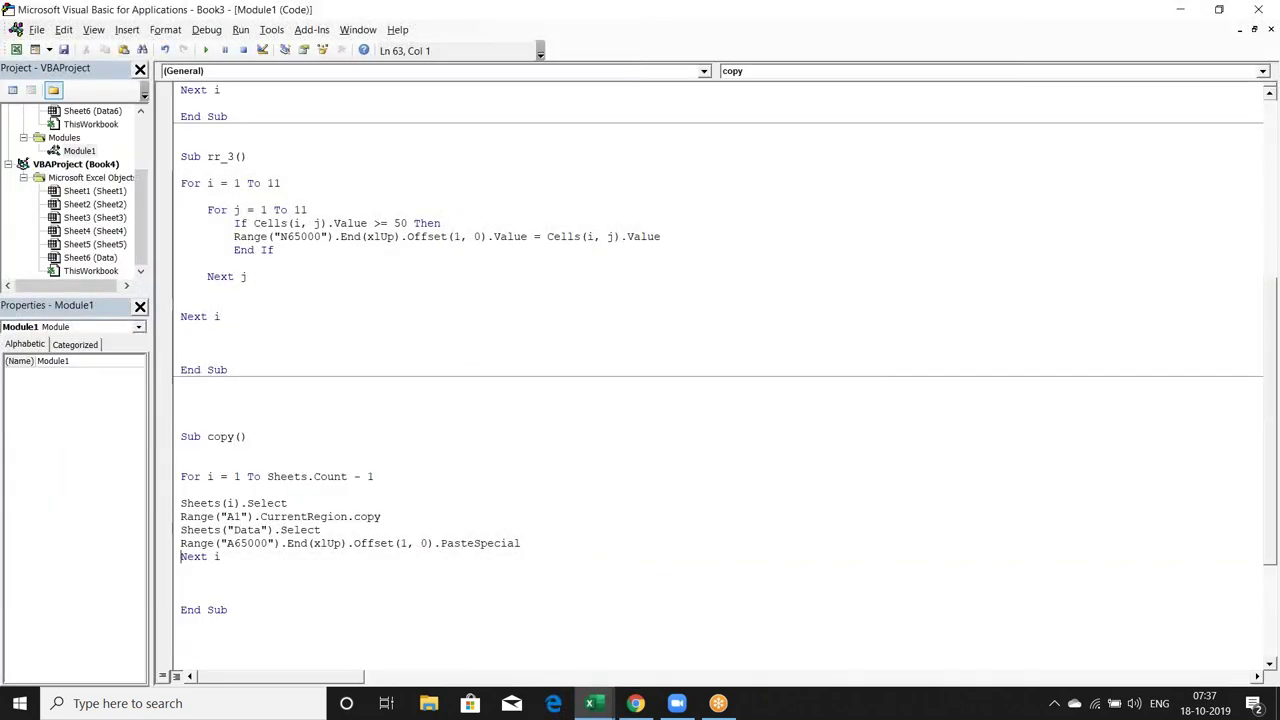
- Add an ActiveCell.EntireRow.Delete line above Next i in the copy macro
key(Return)
text(activecell.en)
key(Down)
key(Down)
key(Tab)
text(.de)
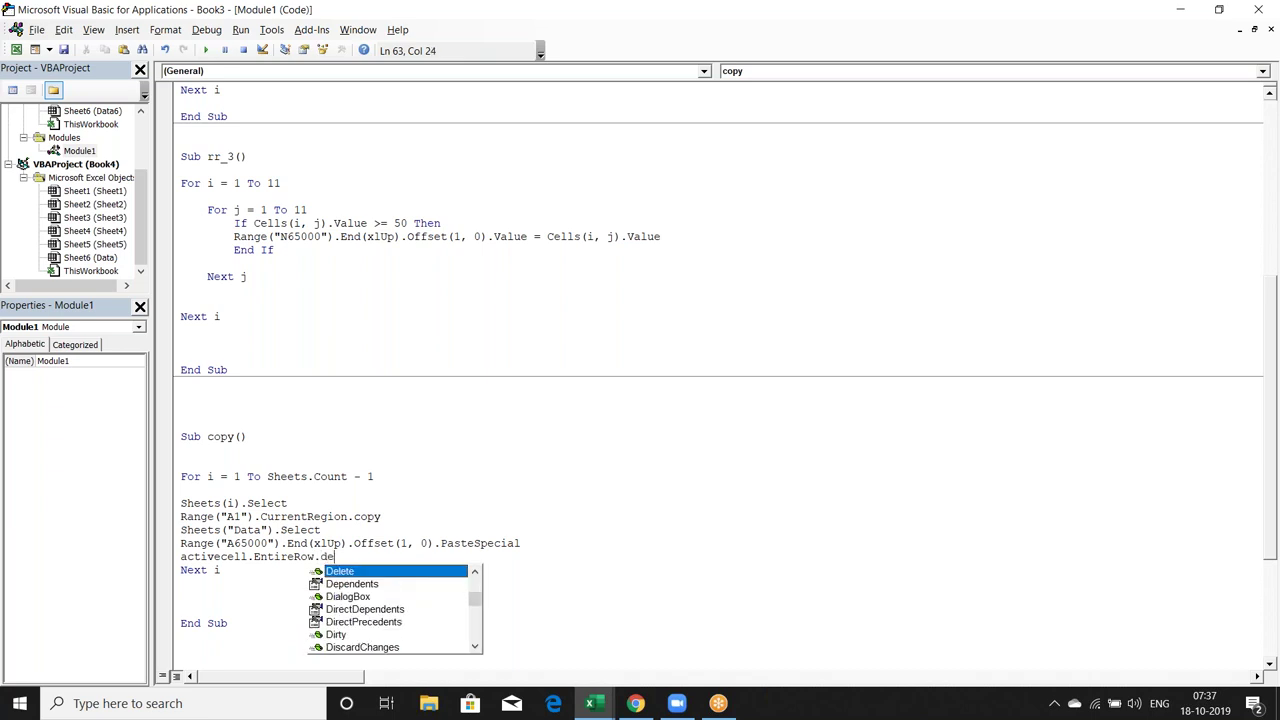
key(Tab)
key(Down)
- Run the edited macro, then run copy again from the Macros list
key(F5)
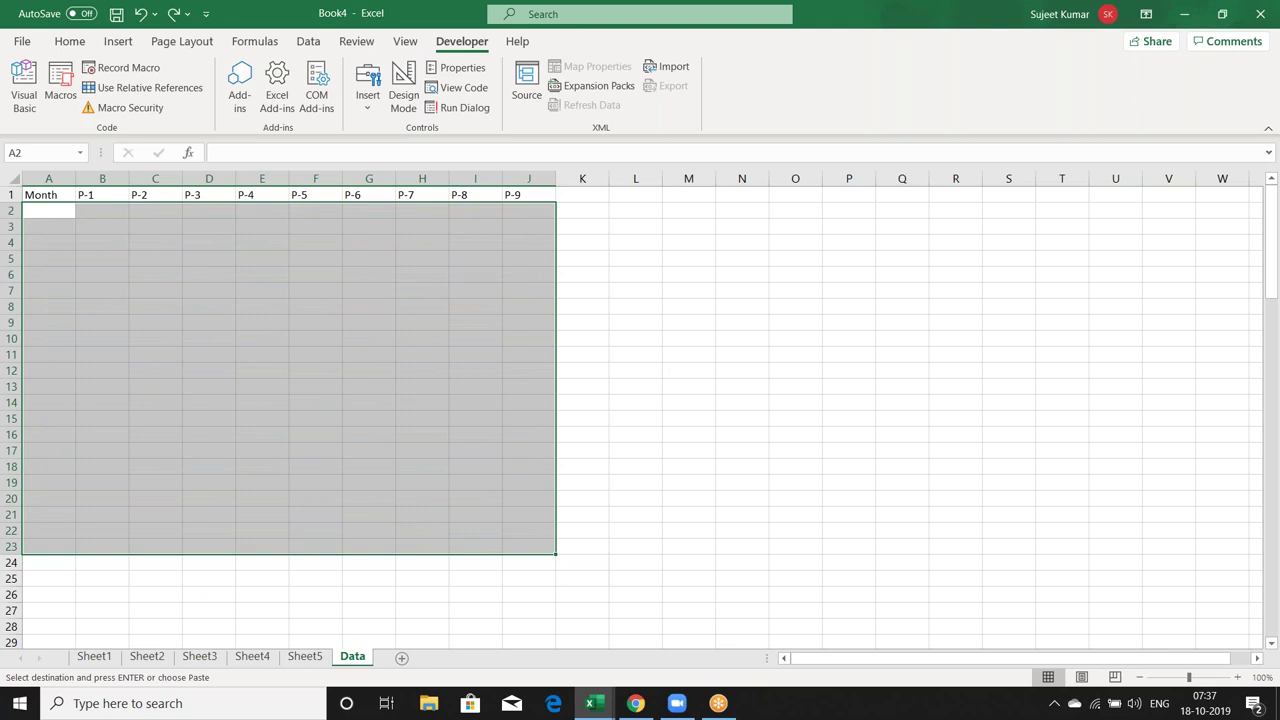
click(58, 110)
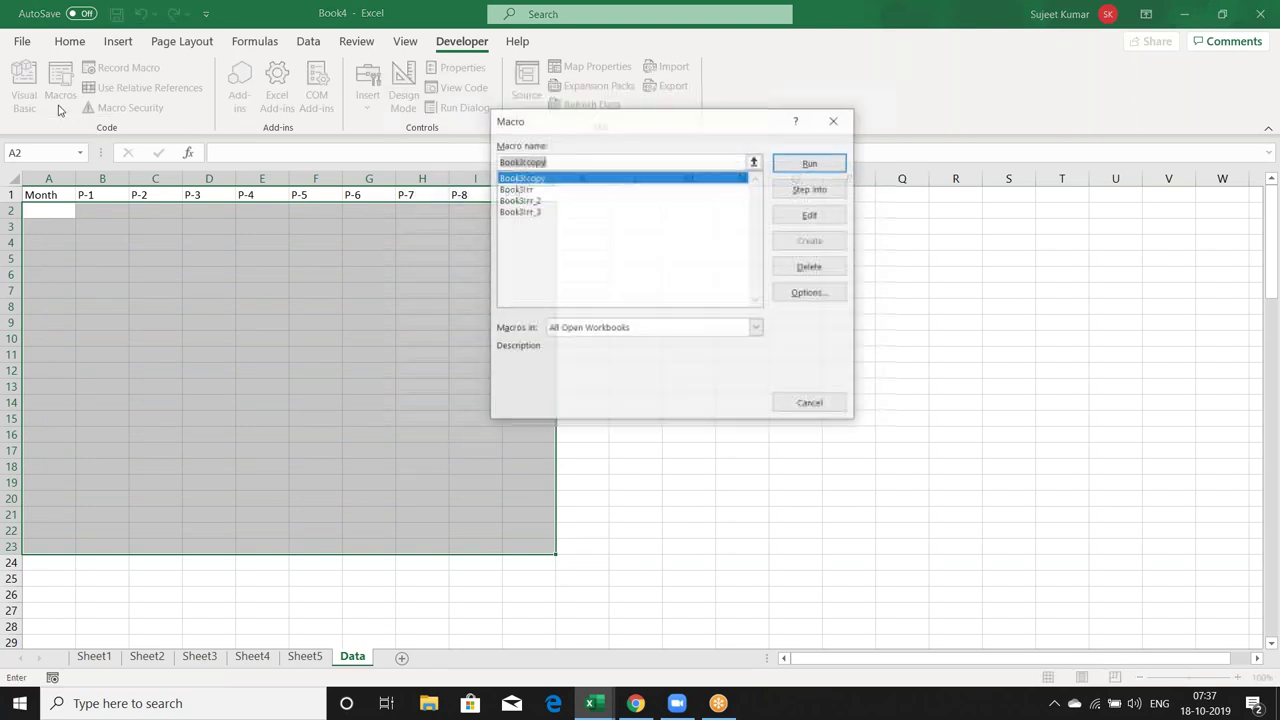
click(809, 163)
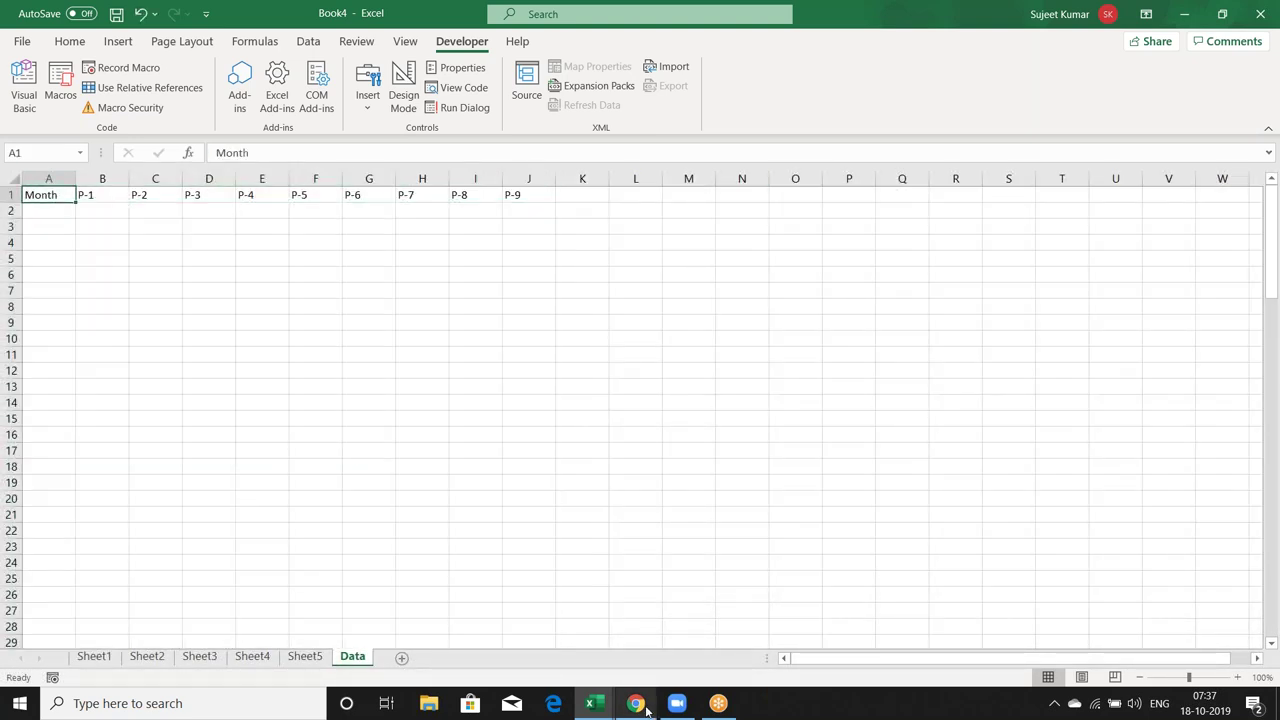
- Move the Data sheet tab between Sheet3 and Sheet4
mouse_move(640, 706)
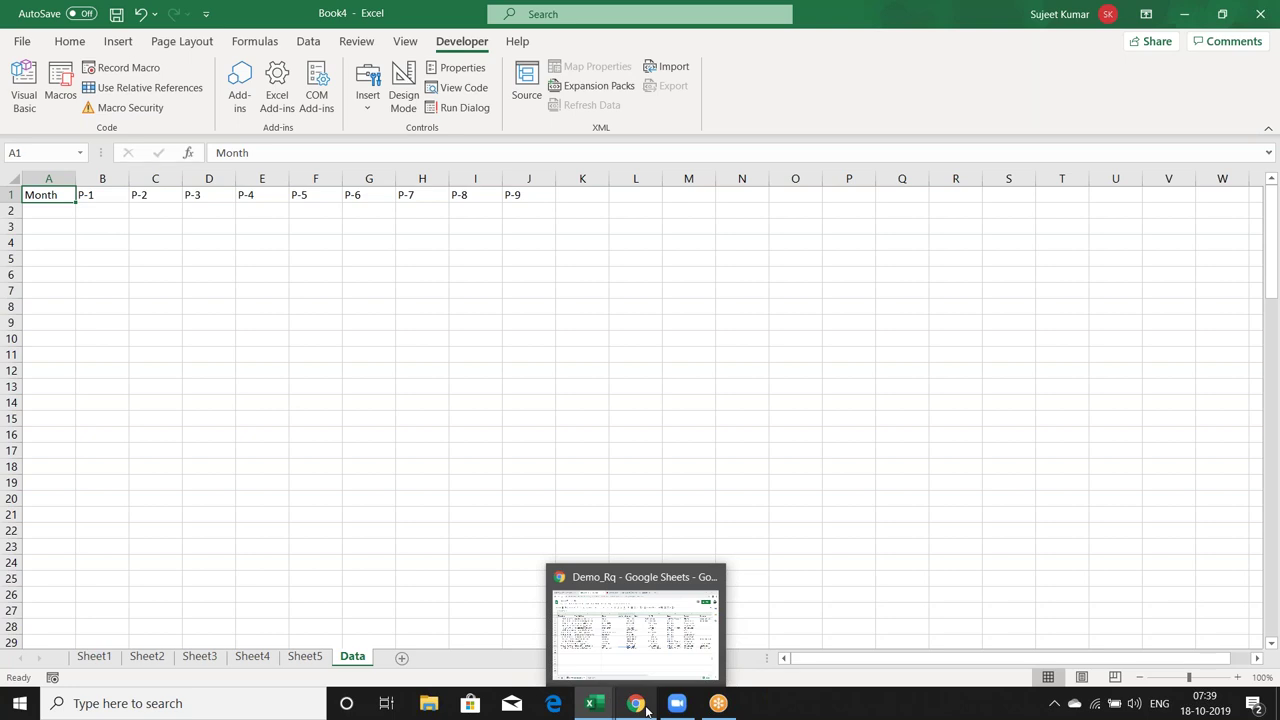
click(417, 563)
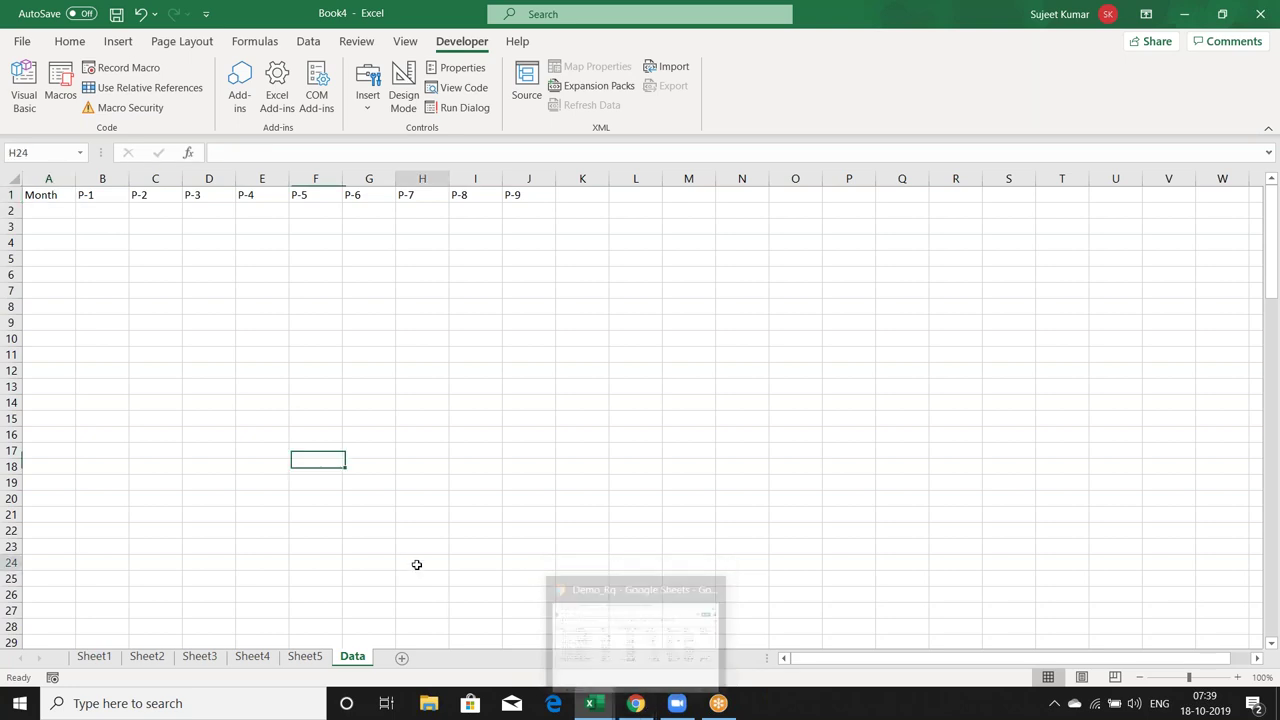
drag(352, 656, 229, 640)
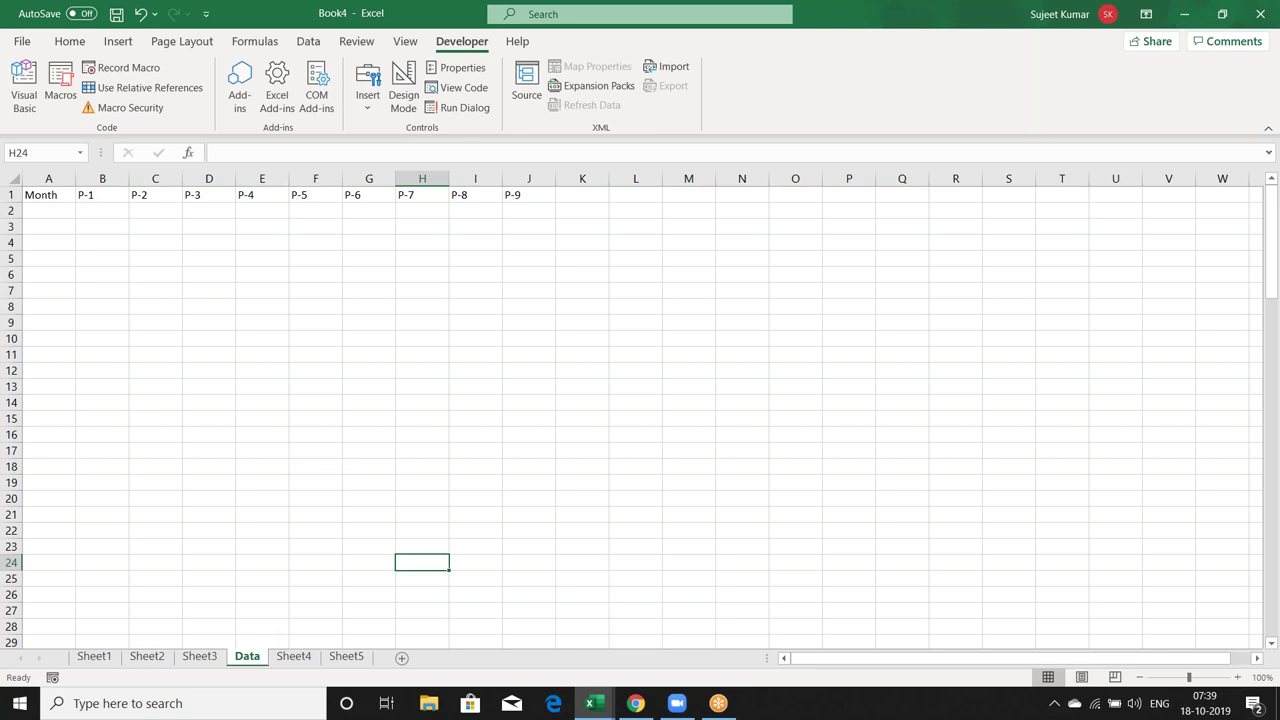
- Return to the VBA code and place the caret at the end of Sheets(i).Select
key(alt+F11)
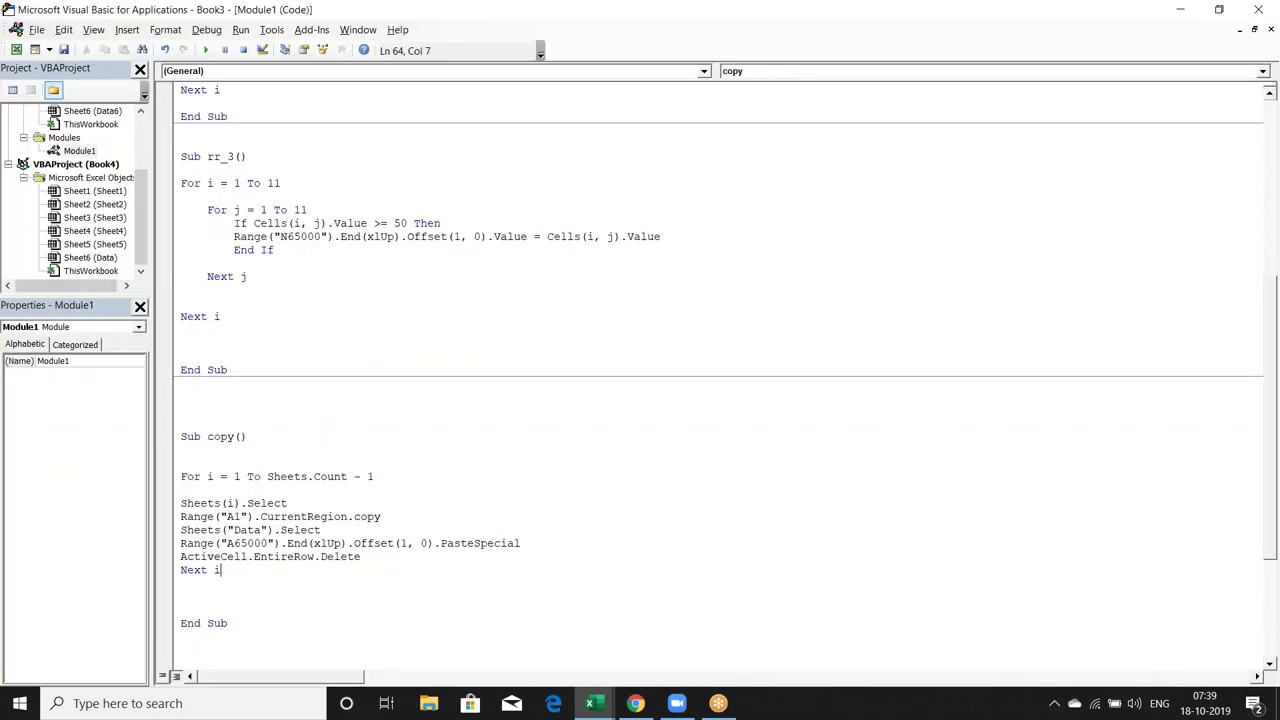
key(Down)
key(Down)
key(Down)
key(End)
- Wrap the copy, paste and delete lines in an If ActiveSheet.Name <> "Data" Then … End If block
key(Return)
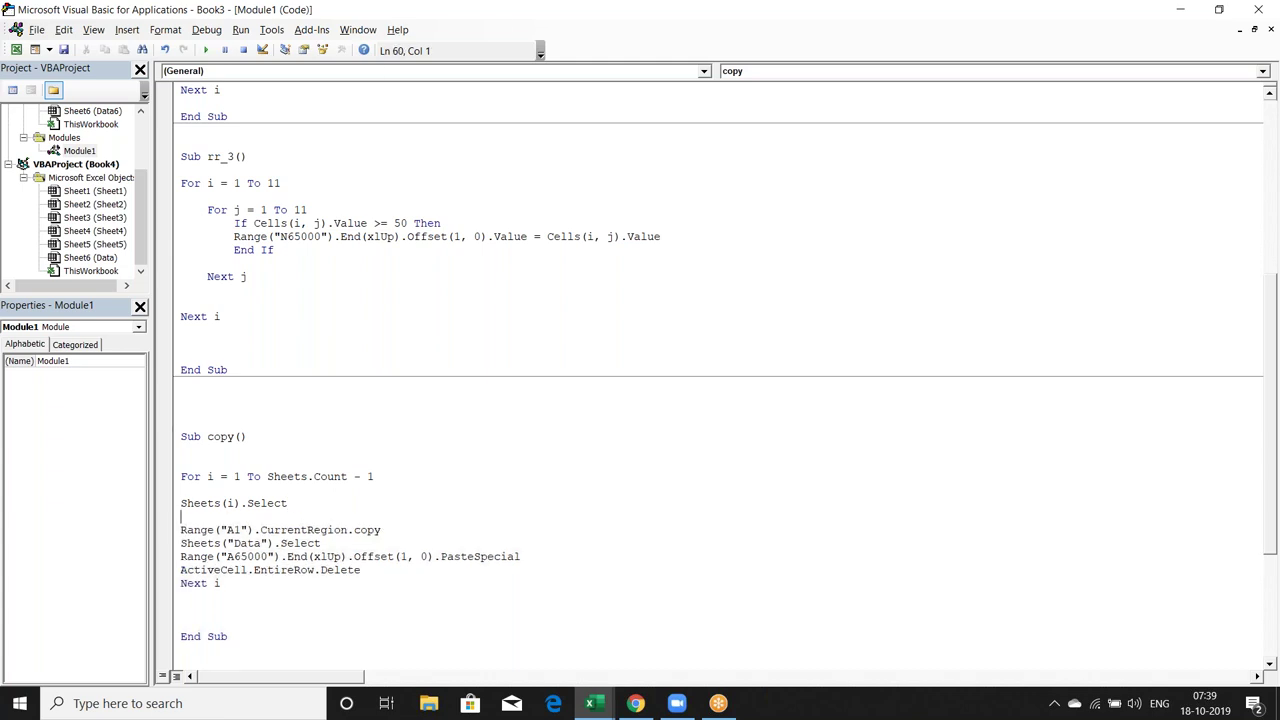
text(if )
text(she)
key(BackSpace)
key(BackSpace)
key(BackSpace)
text(acti)
text(vesheet.name)
text(<>"Data" then)
key(Down)
key(Down)
key(Down)
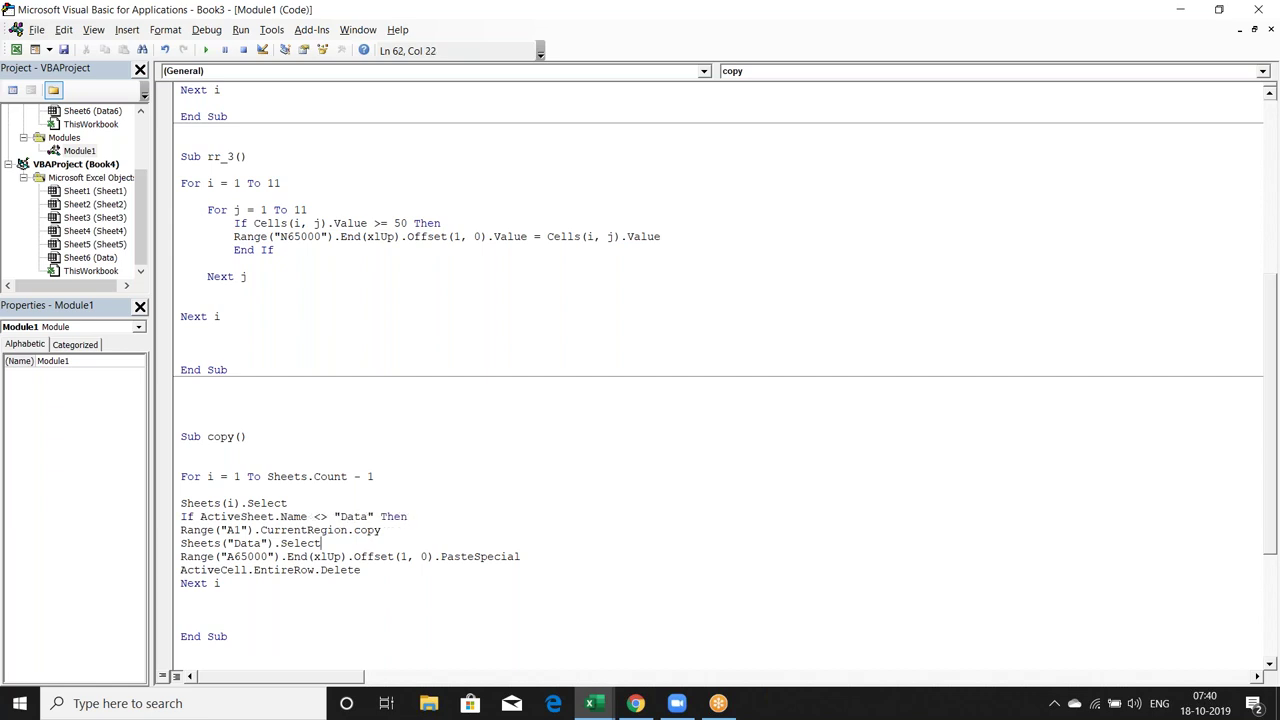
key(Down)
key(Return)
text(end if)
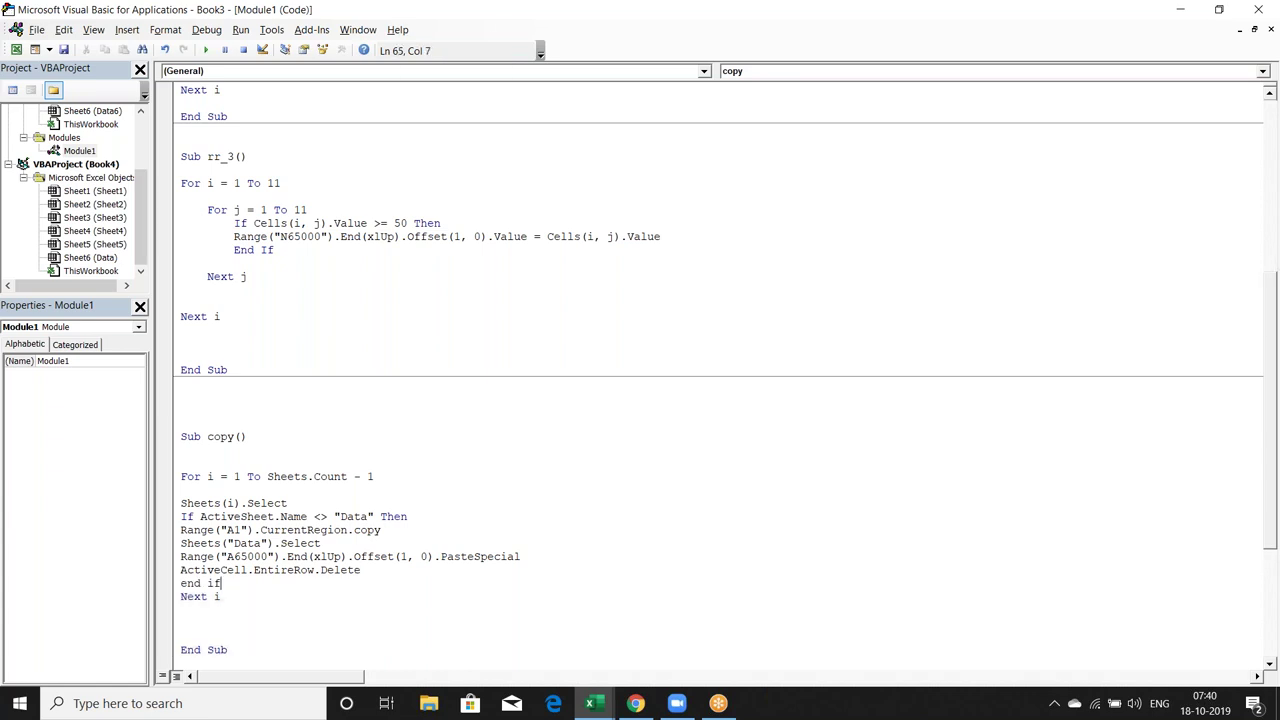
key(Down)
key(Up)
- Drop ' - 1' from the Sheets.Count loop limit and move the Data tab after Sheet5
key(alt+F11)
key(alt+F11)
click(378, 477)
key(BackSpace)
key(BackSpace)
key(BackSpace)
key(BackSpace)
click(373, 507)
key(alt+F11)
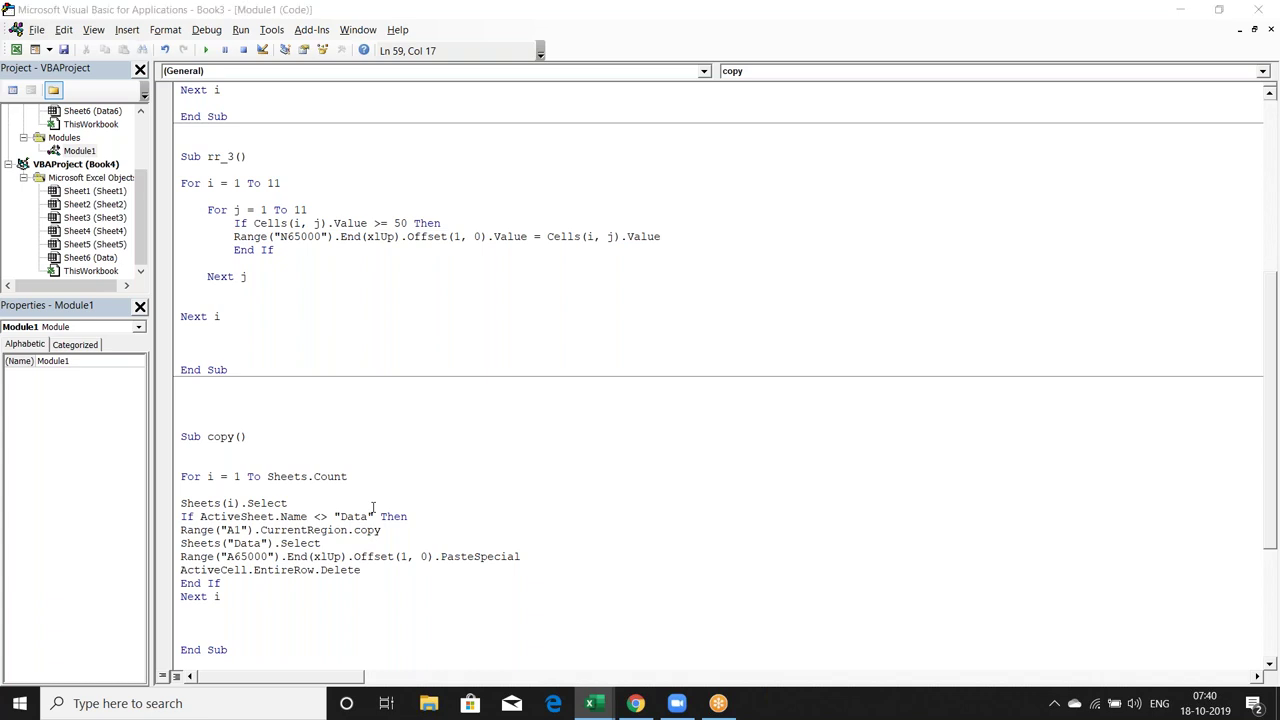
drag(239, 650, 382, 648)
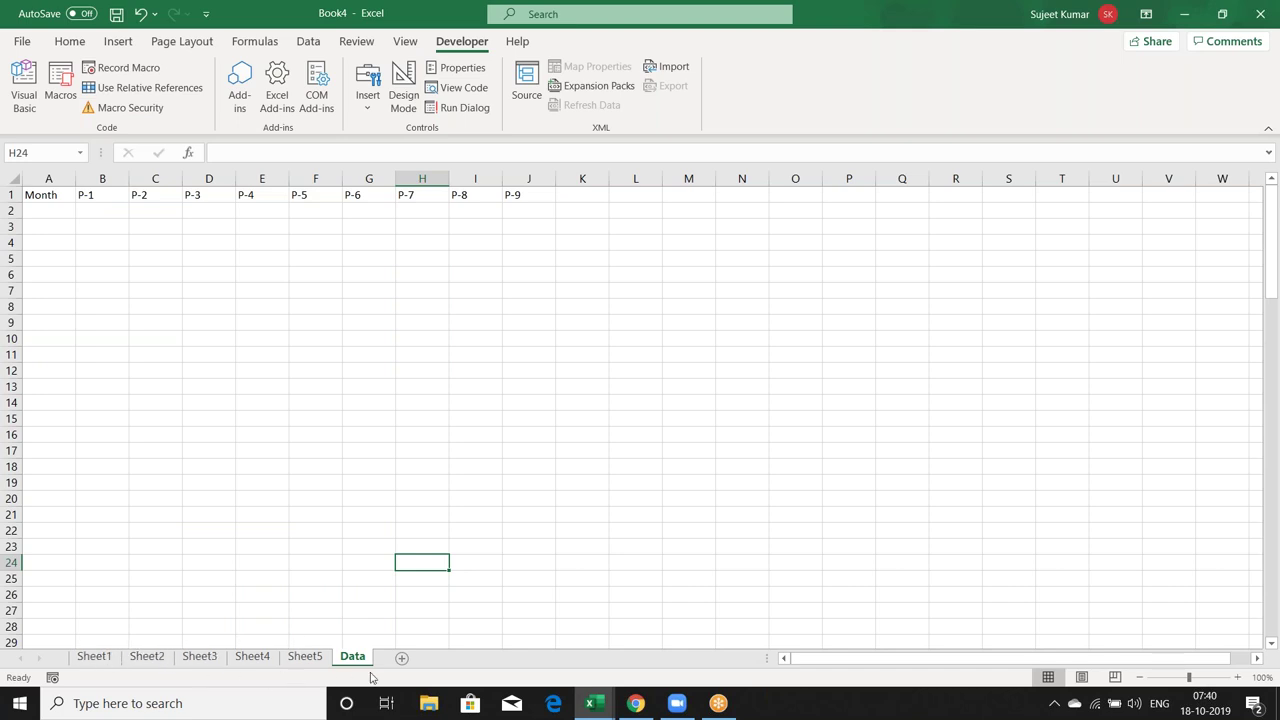
- Check Sheet3's table, then move the Data sheet between Sheet3 and Sheet4
click(301, 657)
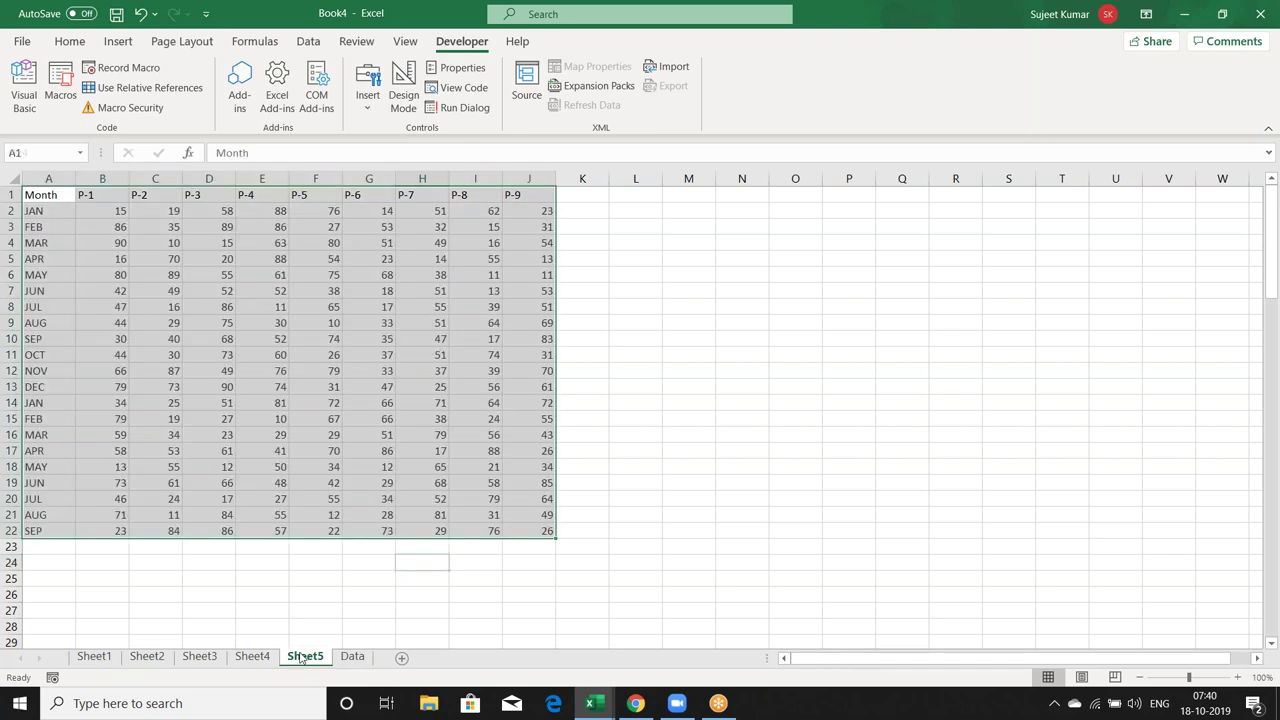
click(352, 658)
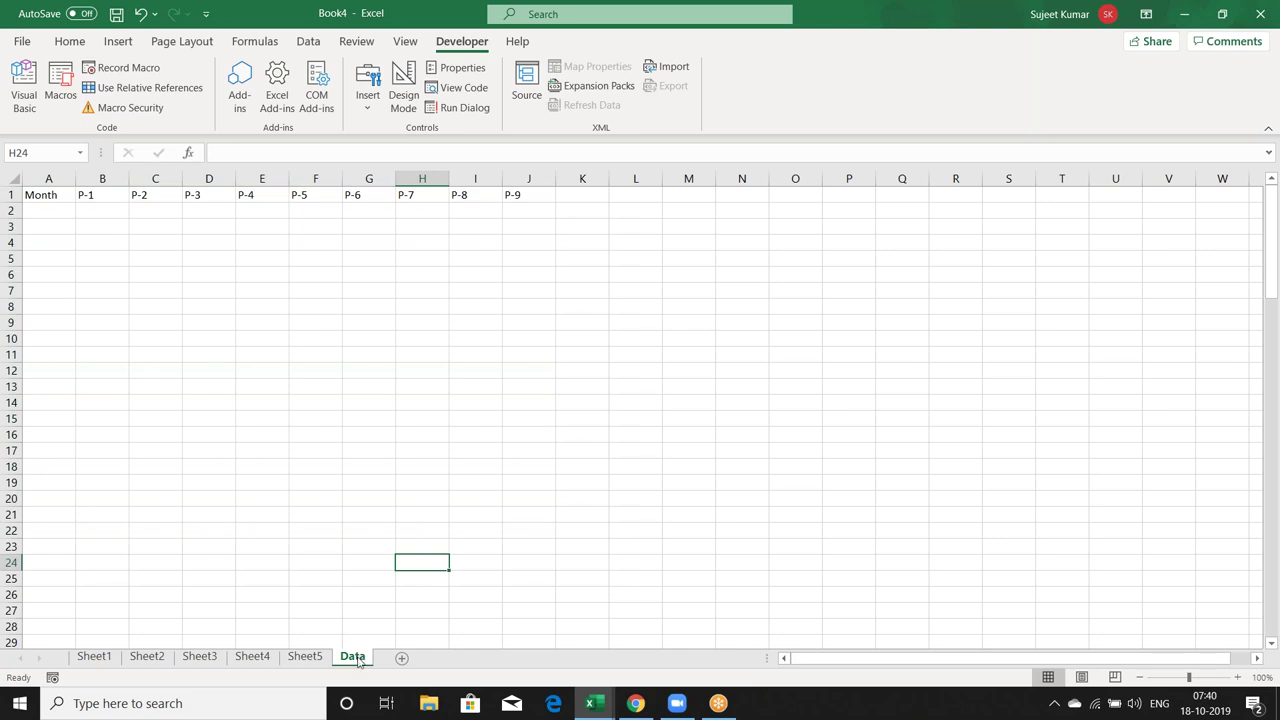
drag(358, 660, 243, 655)
- Review the Name check in the macro code, then inspect the Data sheet and return to its top
key(alt+Tab)
double_click(300, 516)
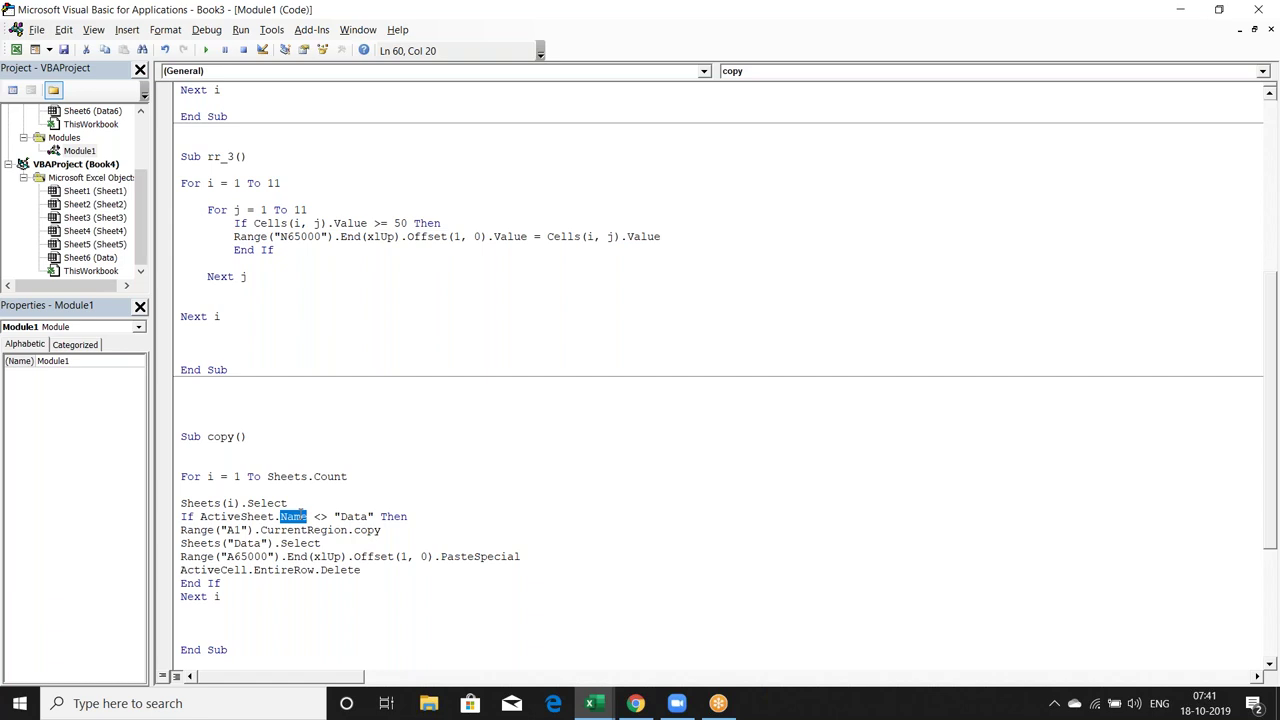
key(alt+Tab)
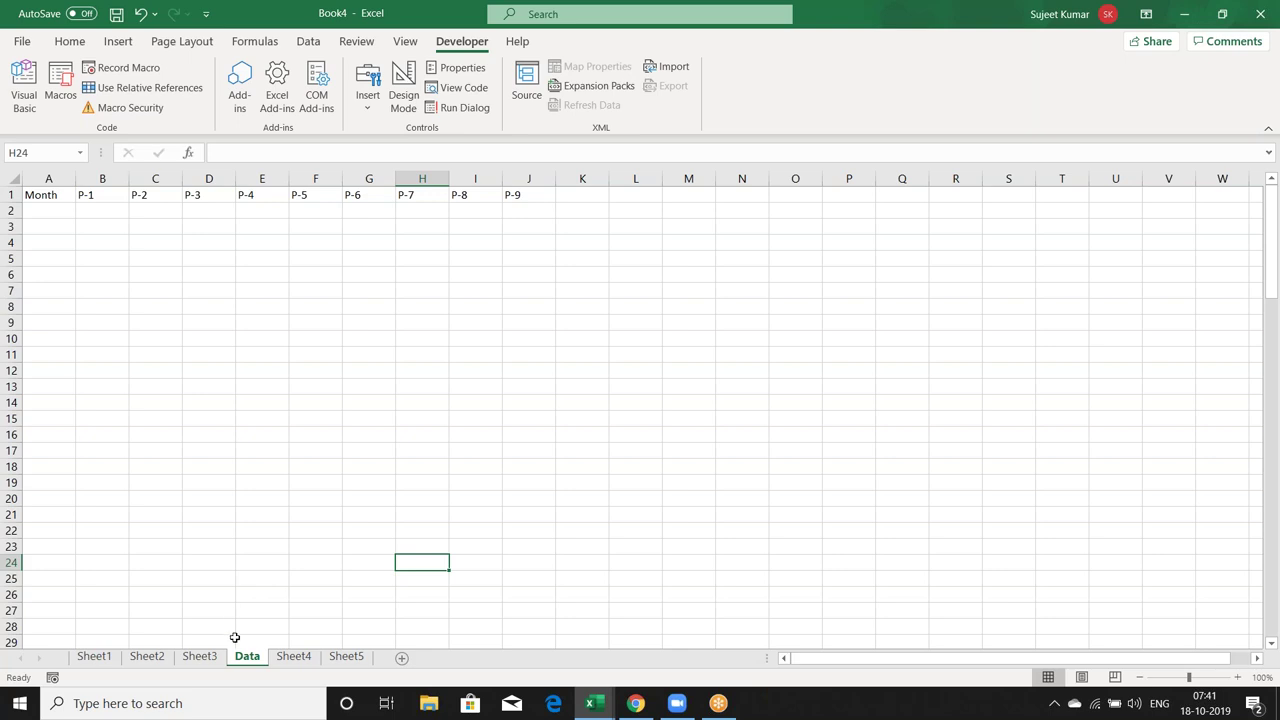
click(283, 645)
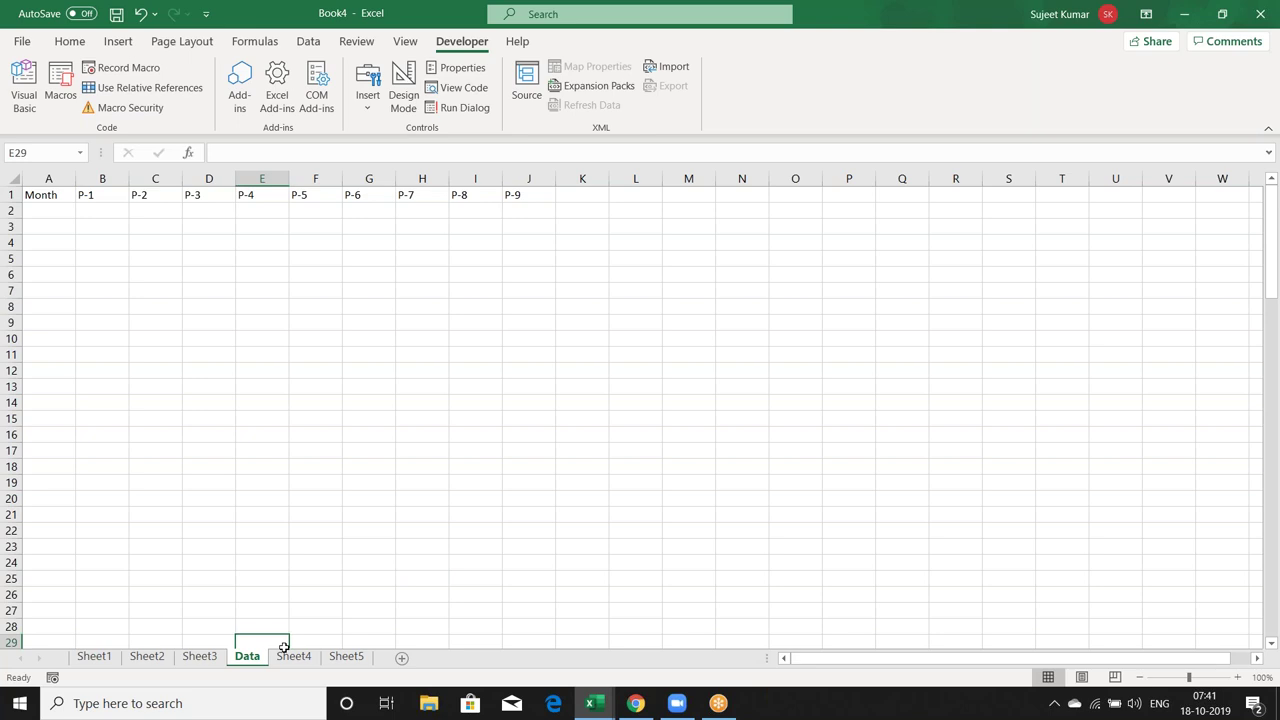
scroll(283, 648, down, 5)
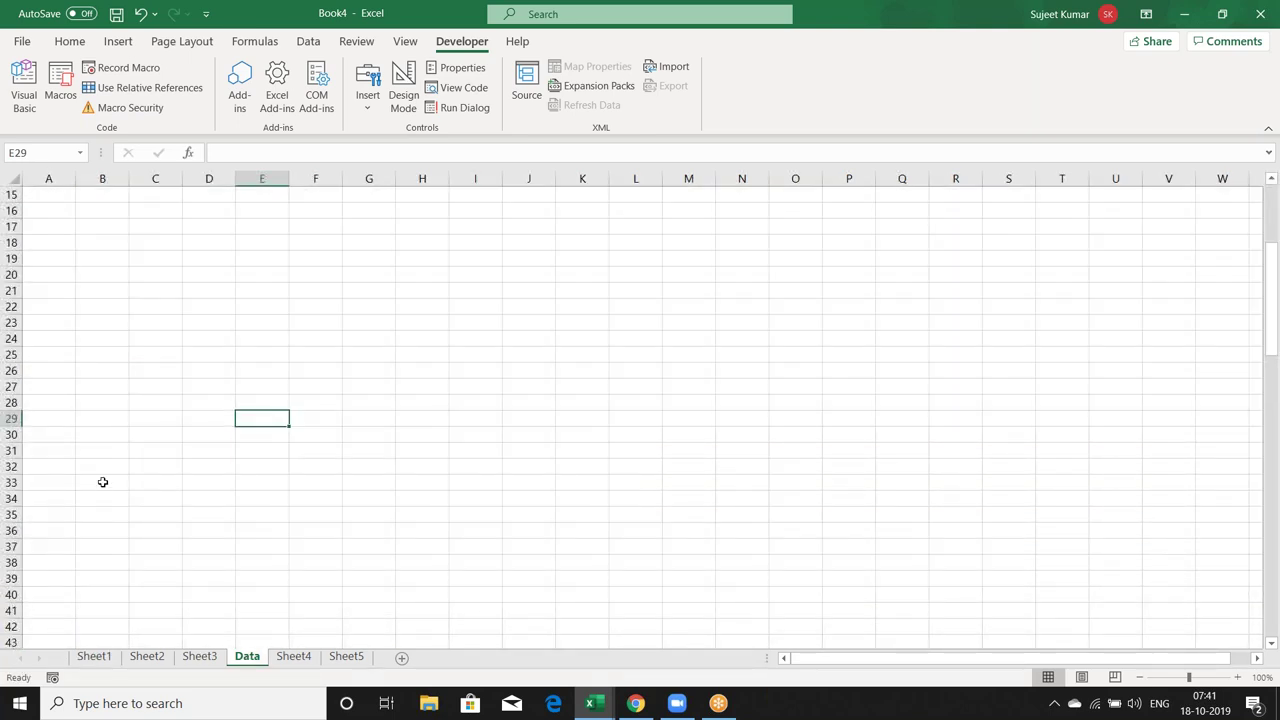
click(102, 482)
key(ctrl+shift+m)
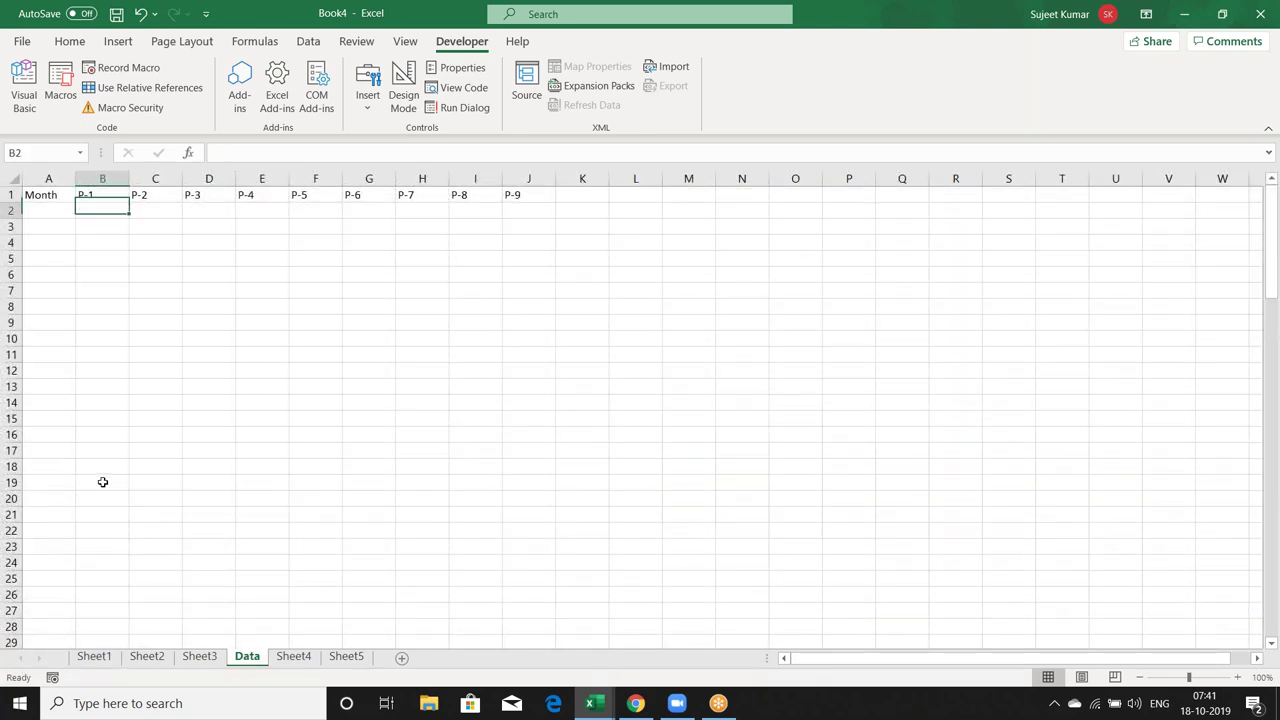
- Look over the copy macro code once more, then open the Macro dialog
key(alt+F11)
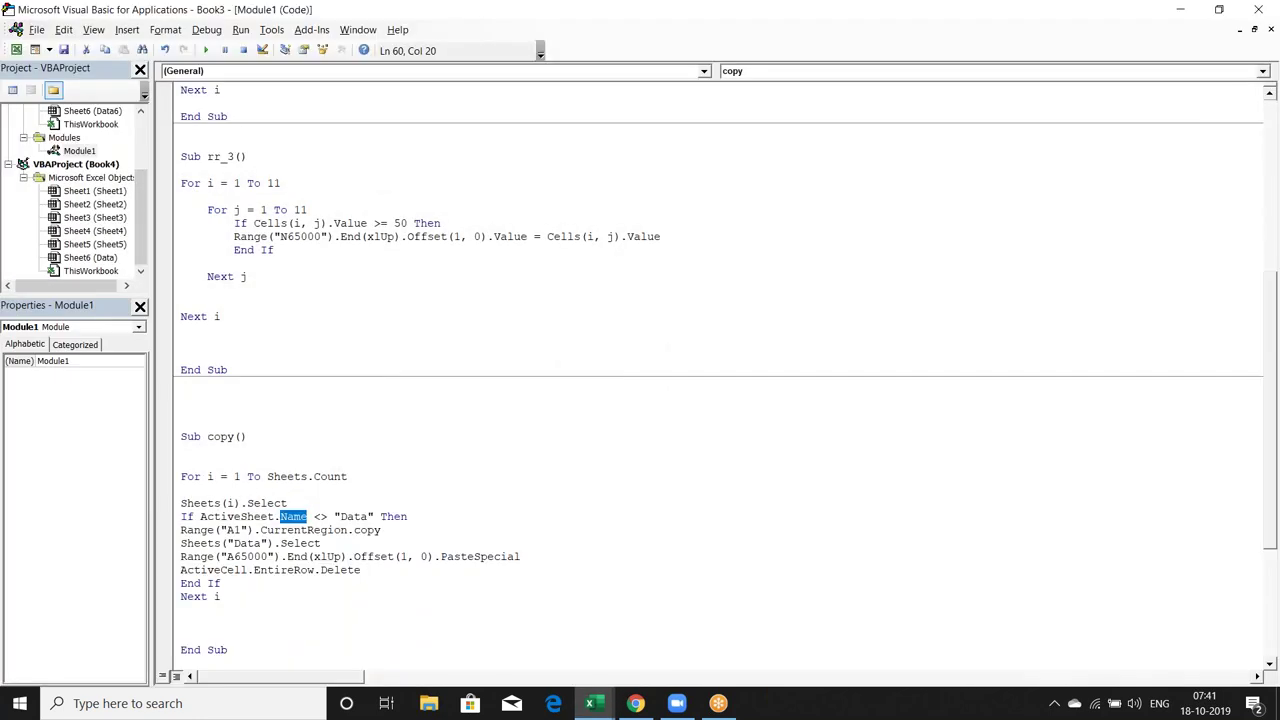
key(Down)
key(Down)
key(Down)
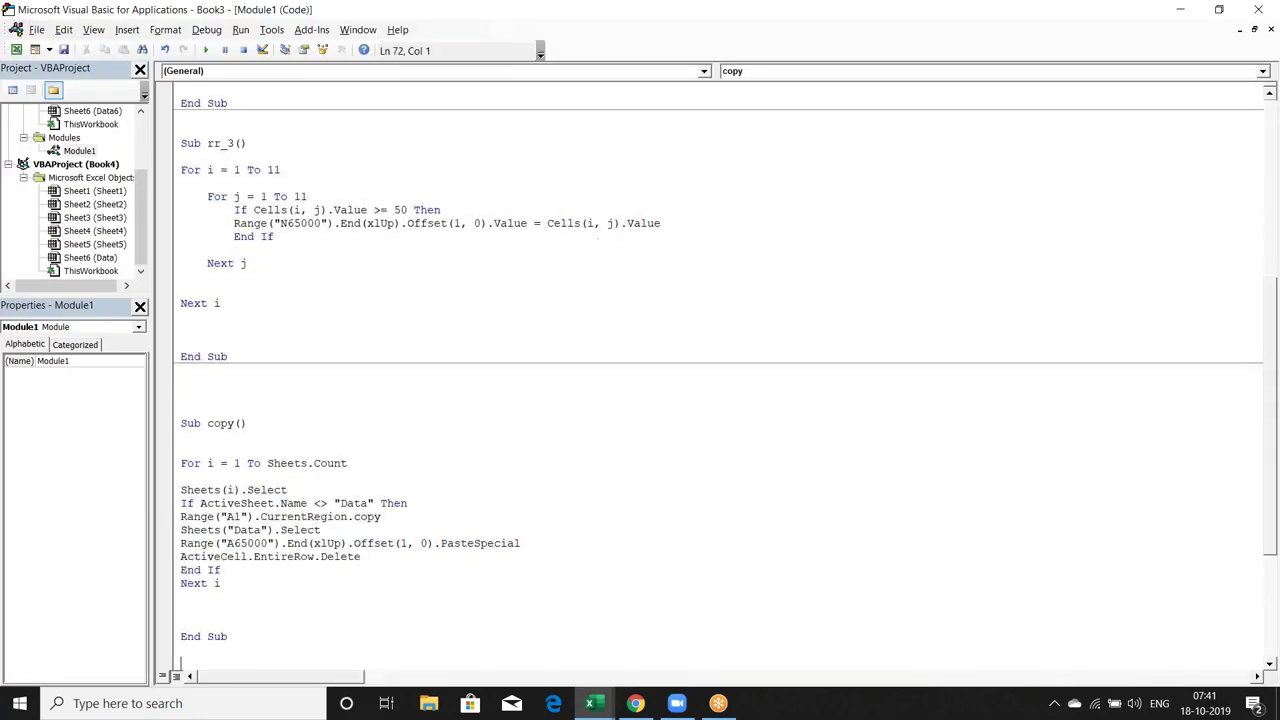
key(Up)
key(Up)
key(Up)
key(Up)
key(Up)
key(Up)
key(Up)
key(Up)
key(alt+F11)
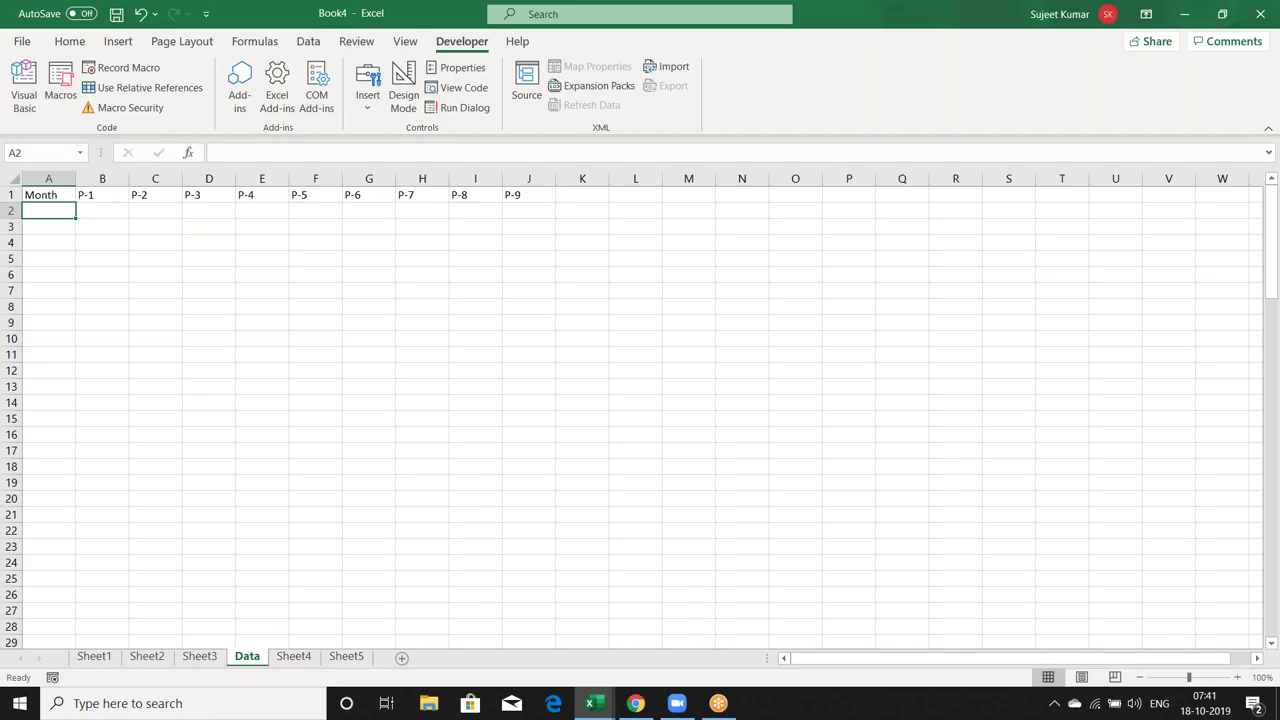
click(60, 118)
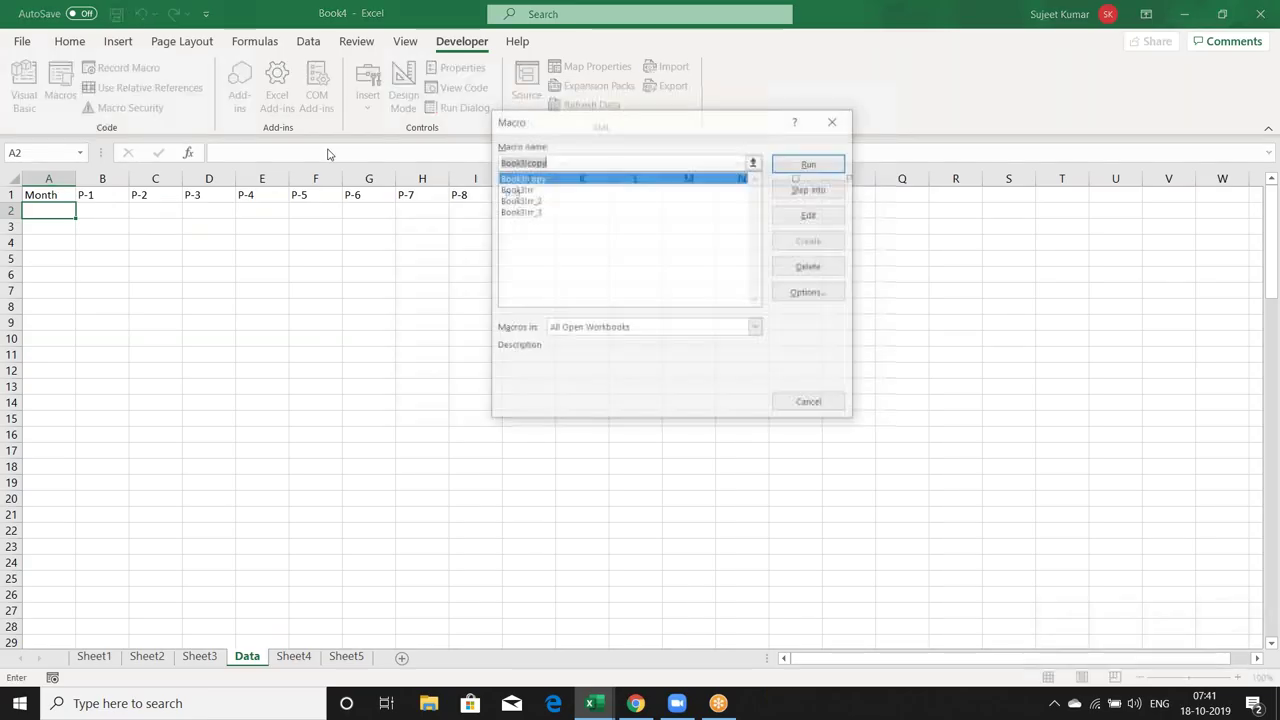
- Run the copy macro, then enter the heading Sheets_Name in cell K1
click(810, 164)
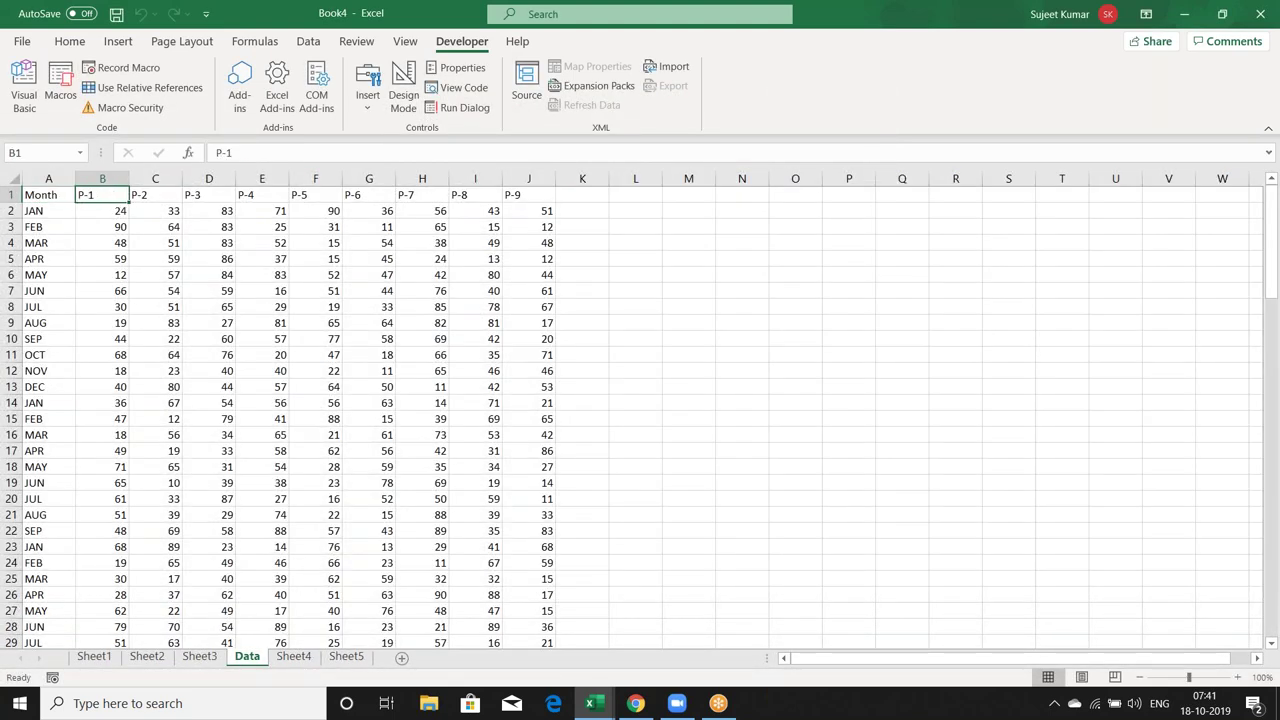
text(Sheets)
text(_Name)
key(Tab)
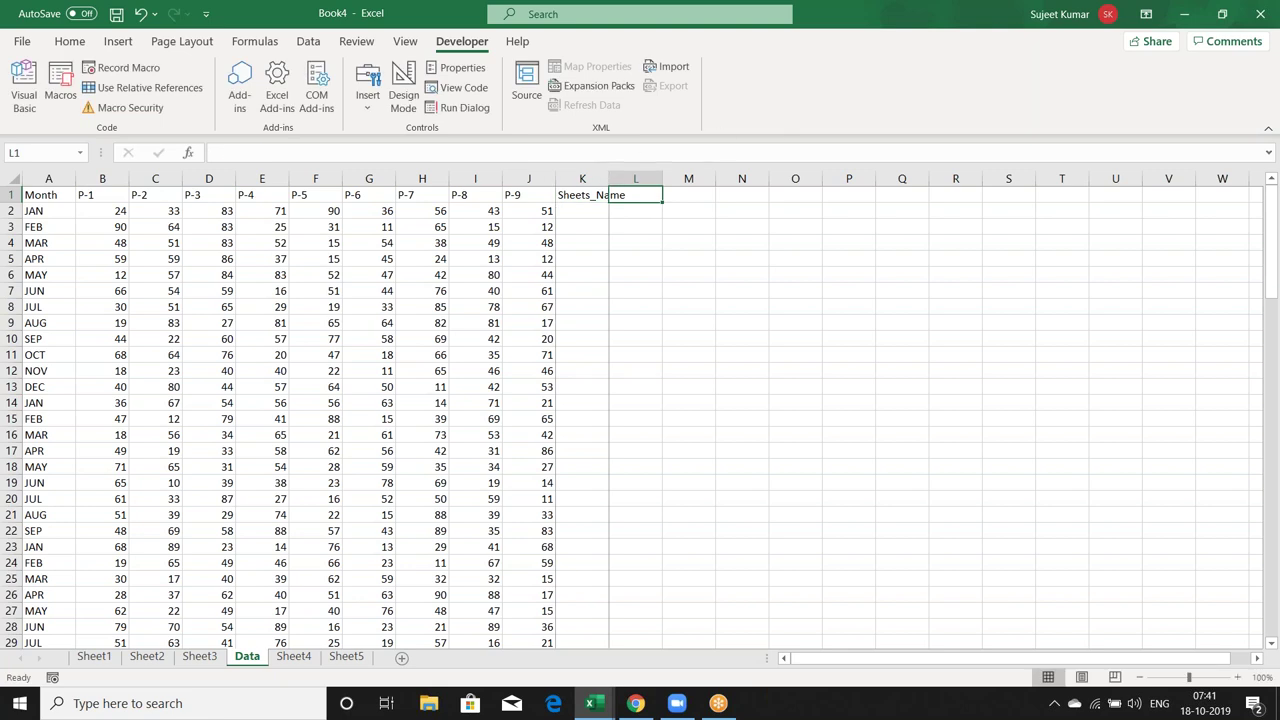
- Autofit column K to its heading and enter Sheet1 in cell K2
double_click(609, 178)
click(582, 210)
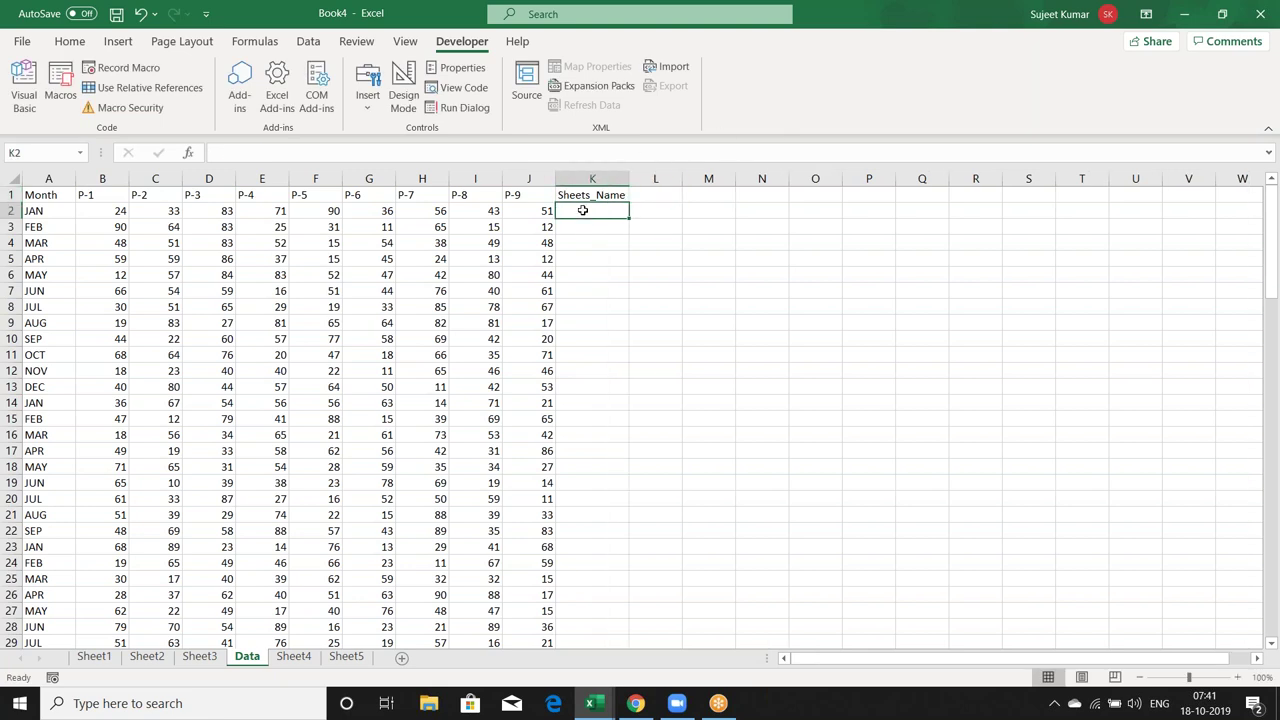
text(Shee1)
click(583, 211)
text(t1)
key(Return)
- Fill Sheet1 down column K to row 22, then switch to the VBA editor
click(593, 212)
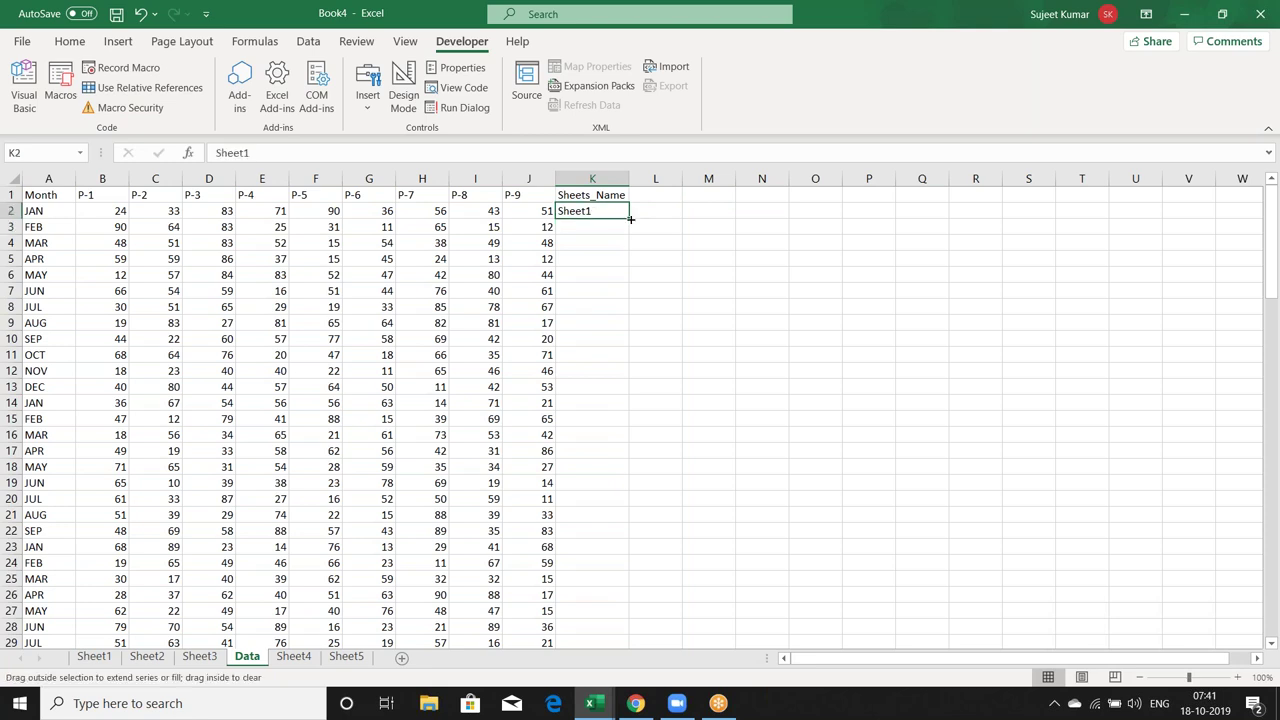
drag(630, 218, 630, 426)
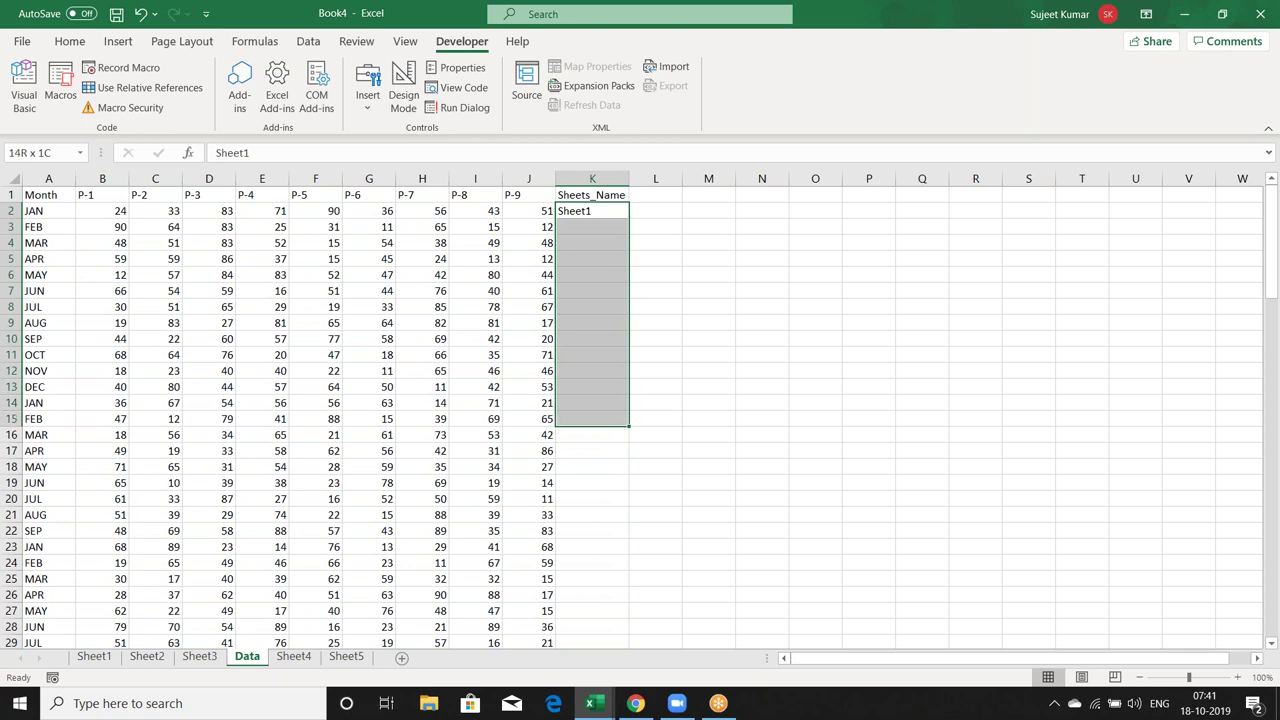
mouse_move(630, 426)
mouse_down()
mouse_move(630, 410)
mouse_move(630, 538)
mouse_up()
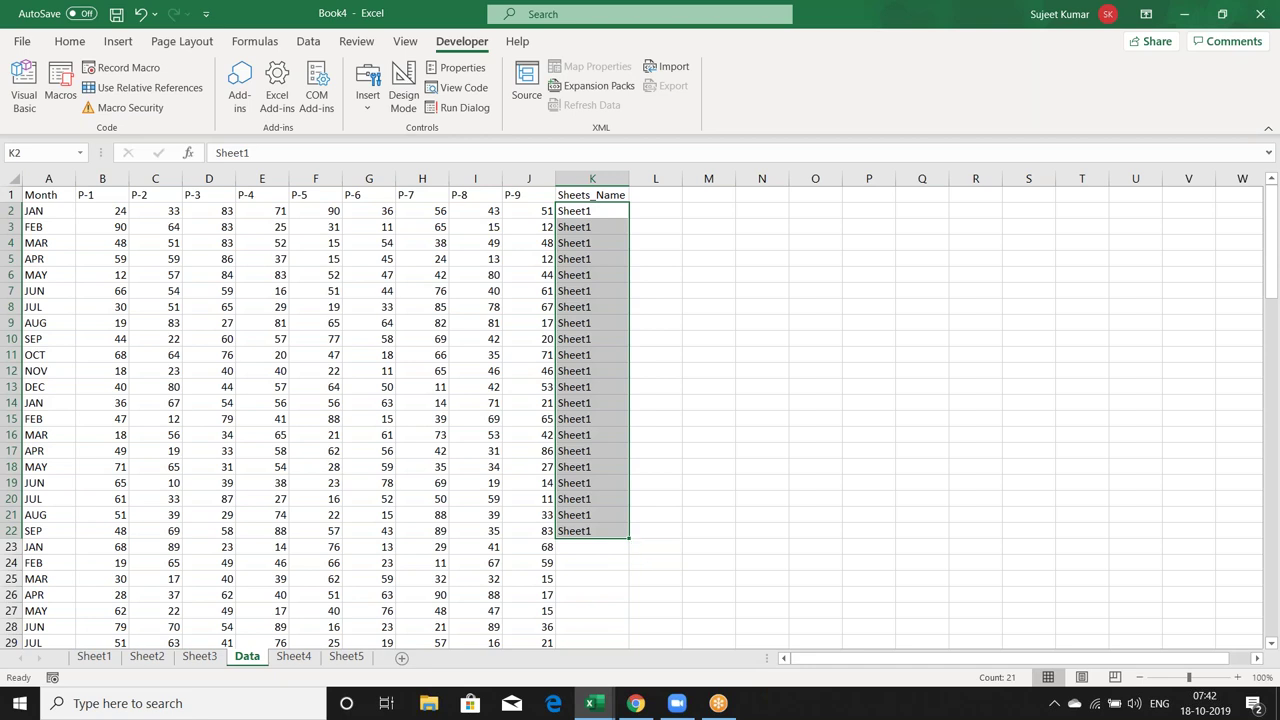
key(alt+F11)
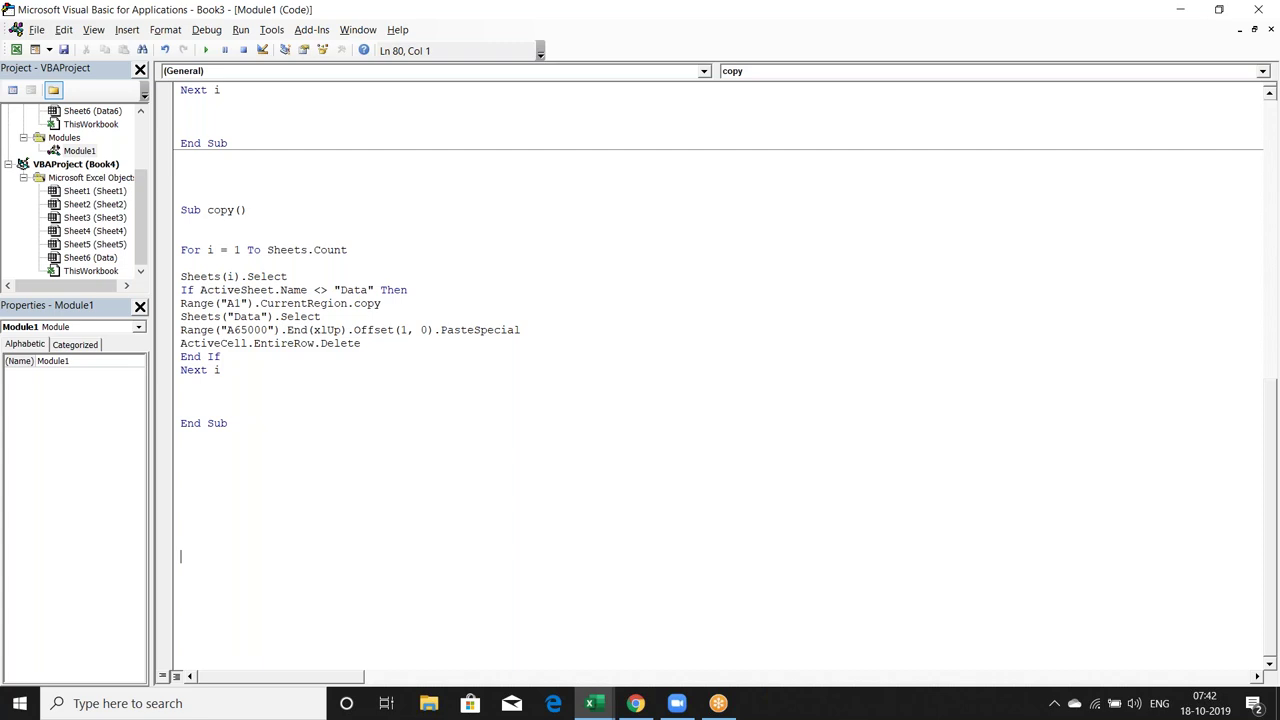
- Go back from the VBA editor to the Excel Data sheet, then show the Windows desktop
key(alt+F11)
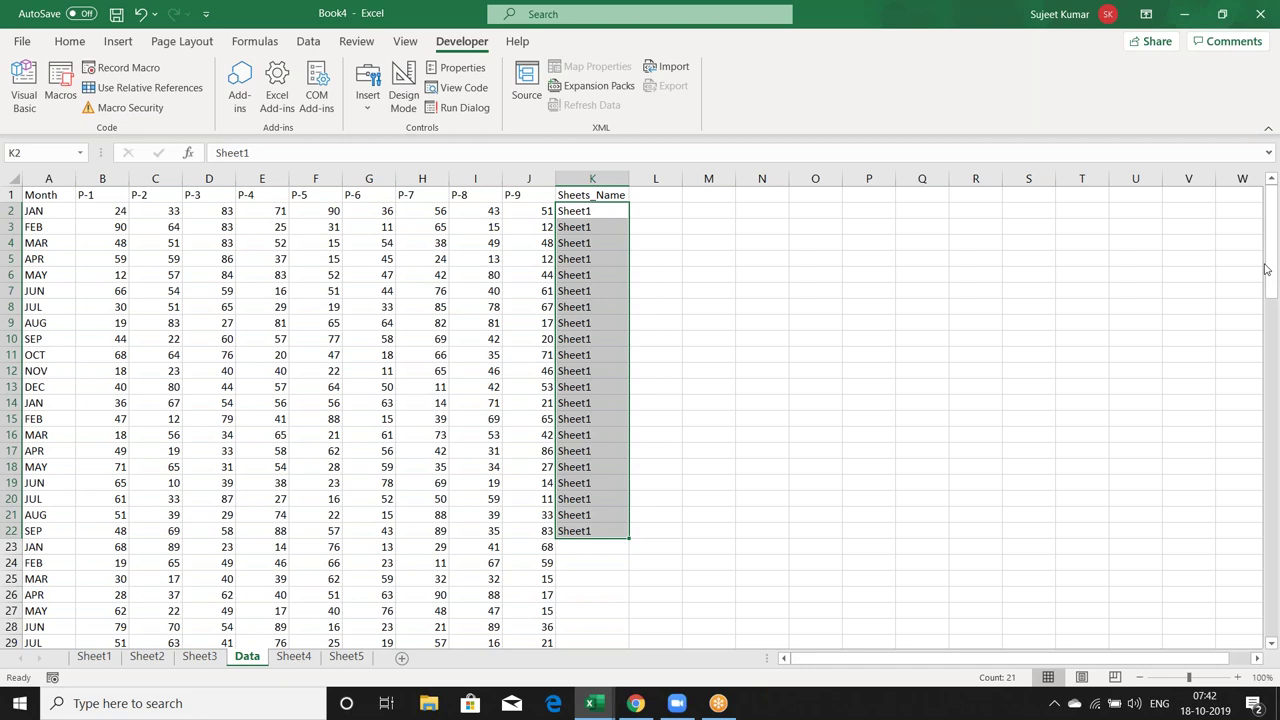
key(super+d)
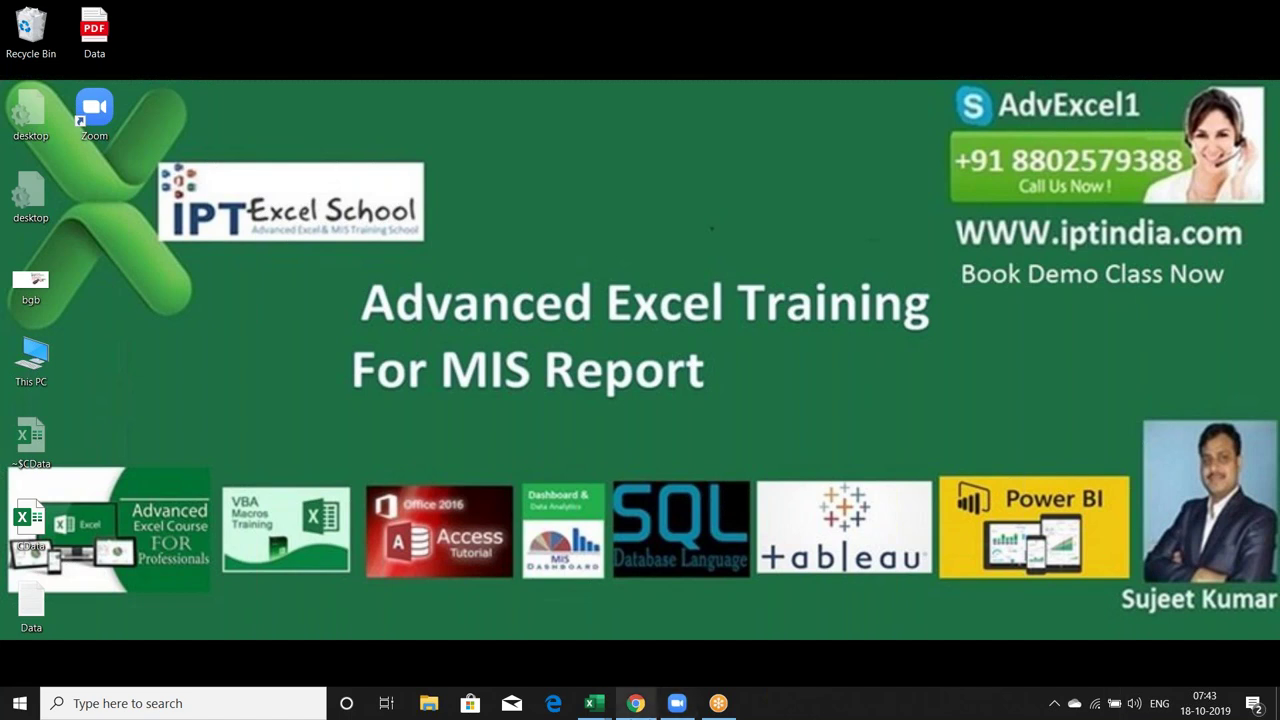
- Compose a new Gmail message to the suggested contact with the subject Code
click(636, 704)
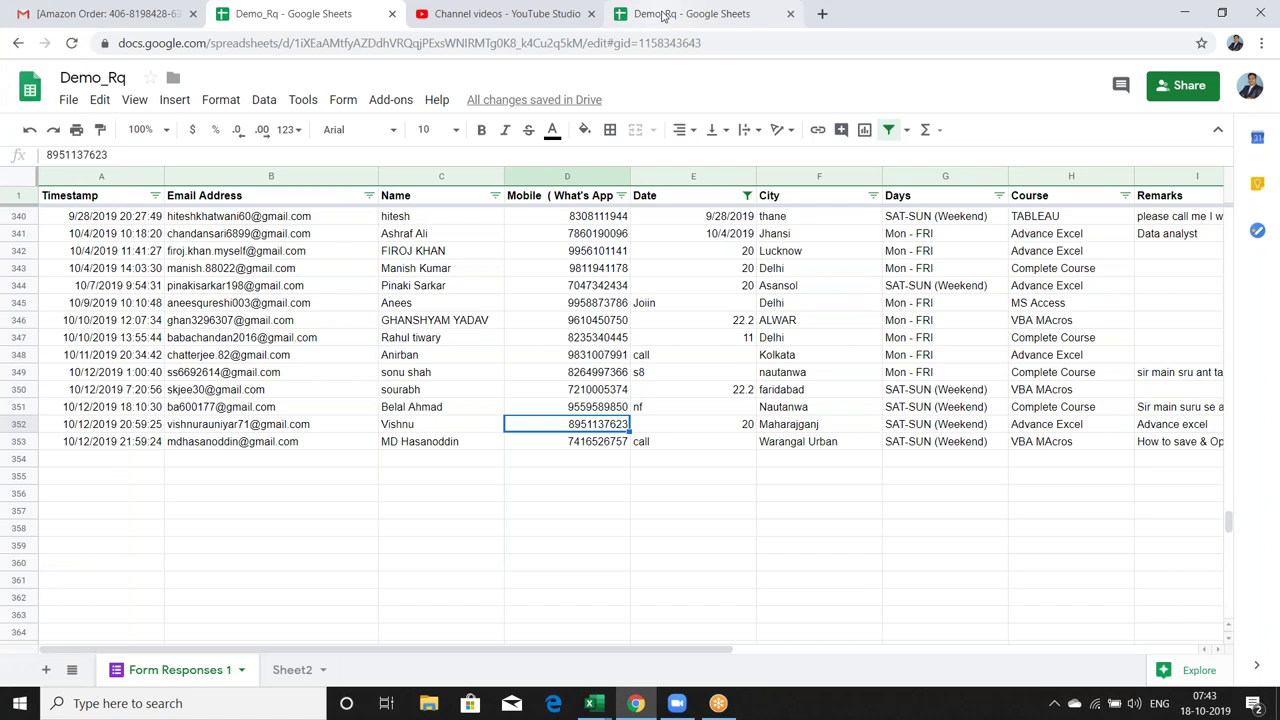
click(662, 17)
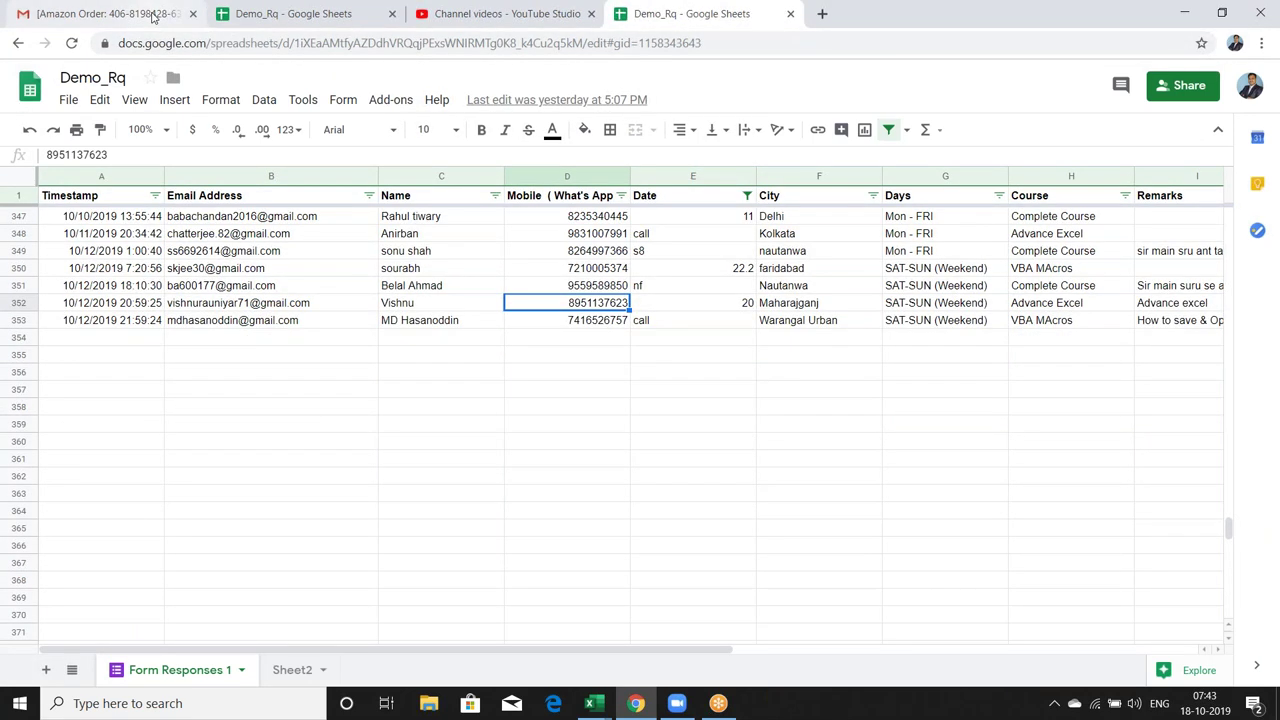
click(110, 14)
click(77, 158)
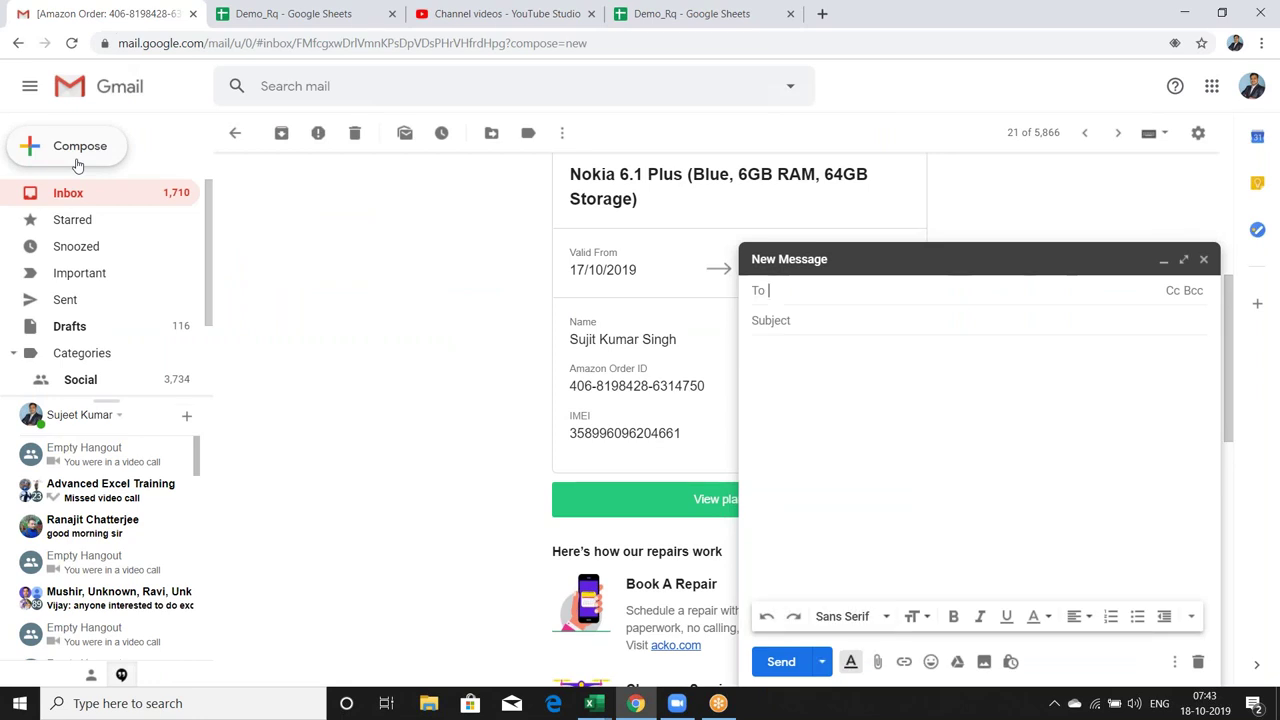
text(j)
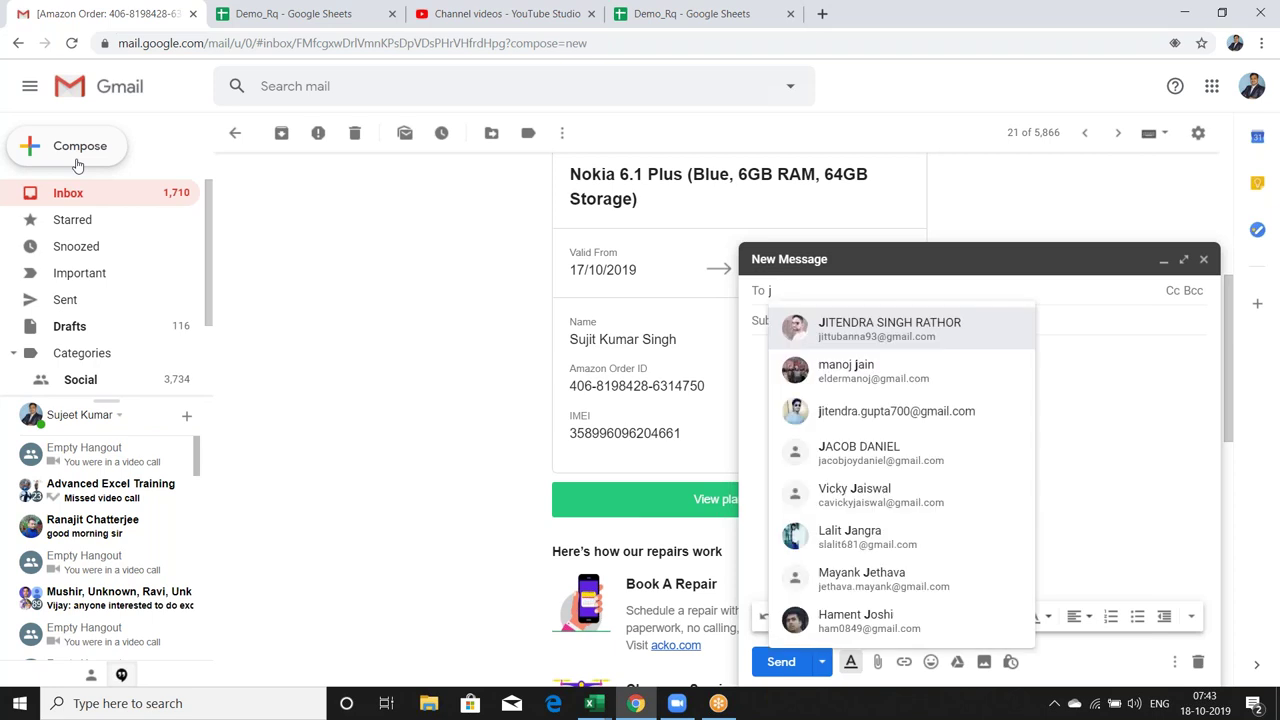
text(ac)
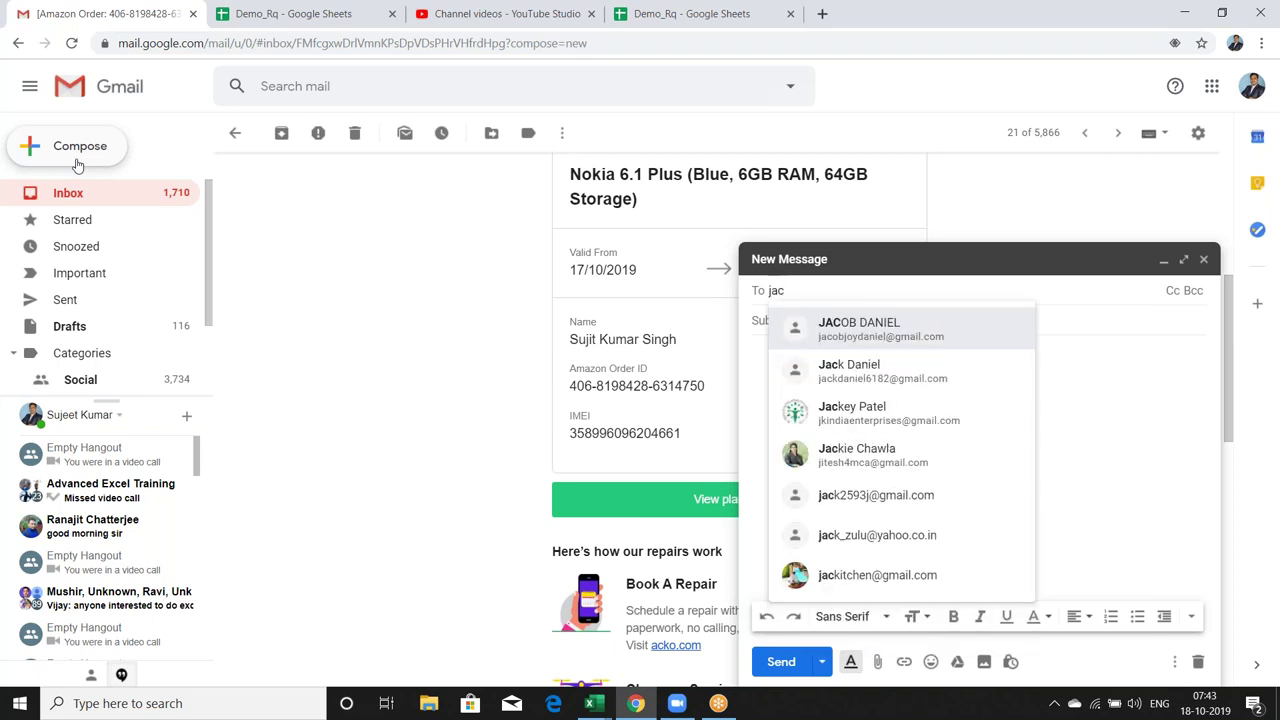
click(826, 330)
click(804, 320)
text(Code)
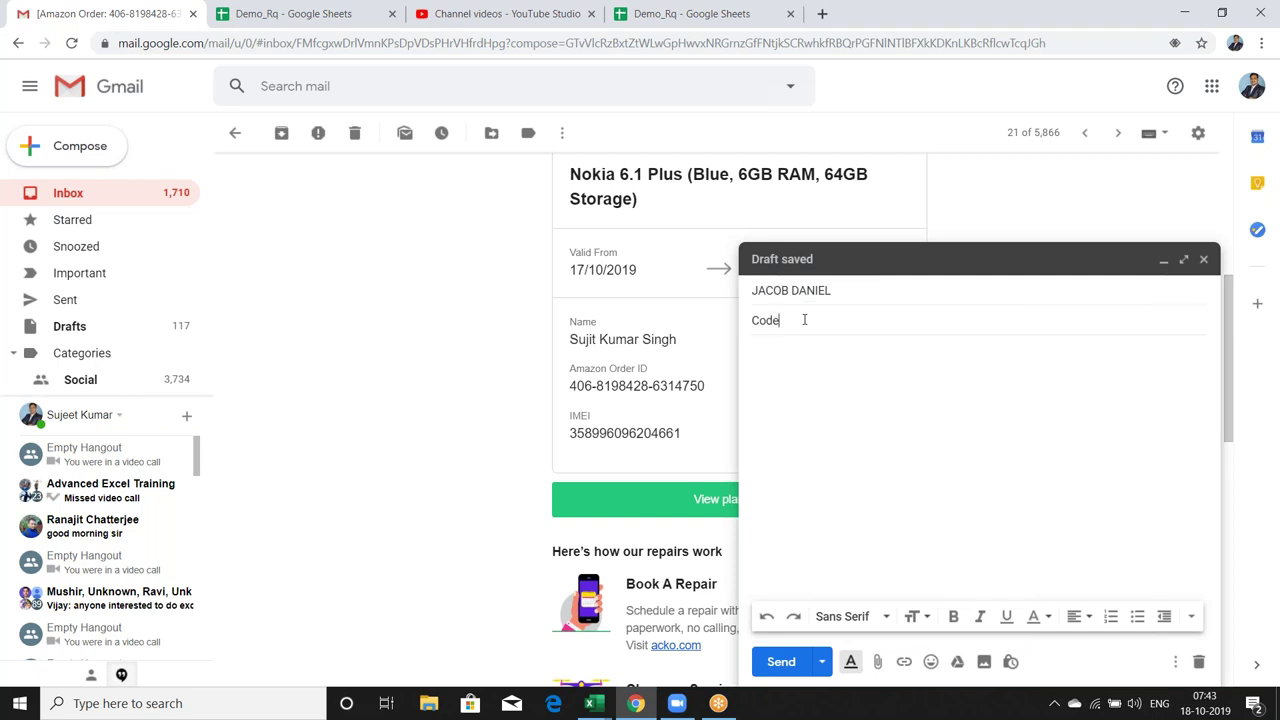
click(800, 357)
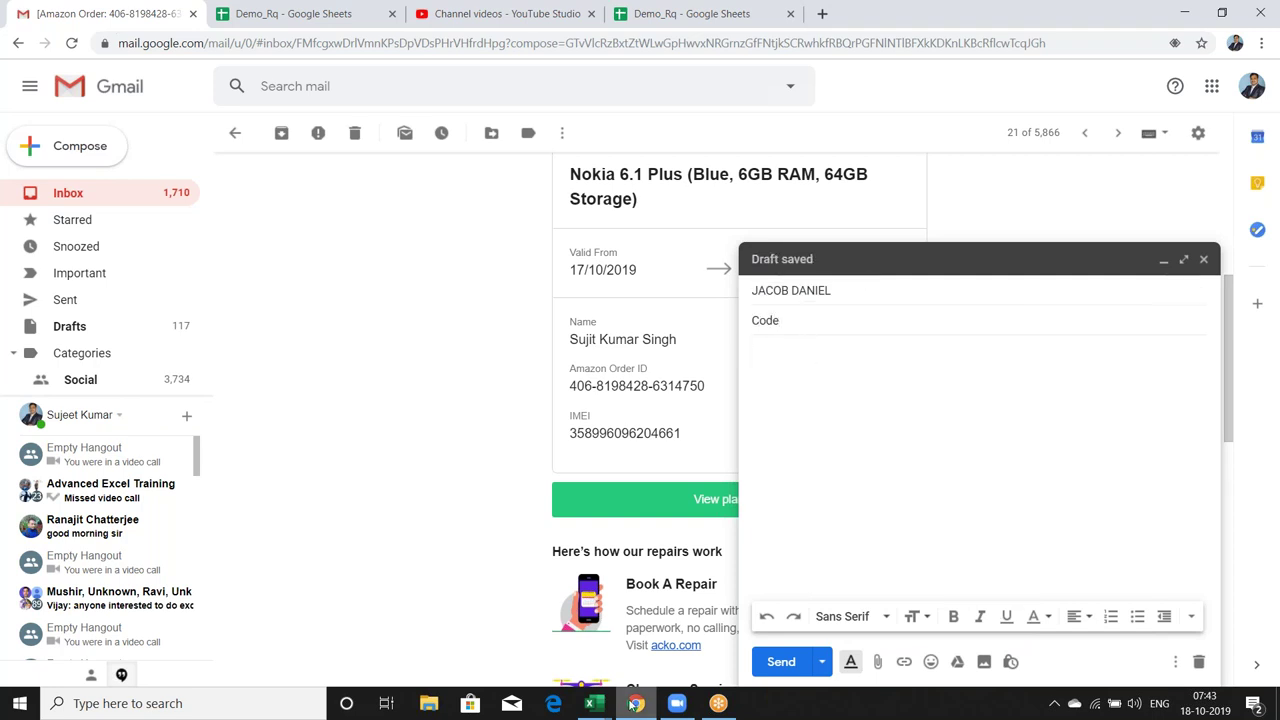
- Select and copy all the macro code in the VBA editor, then return to the Gmail draft
mouse_move(594, 705)
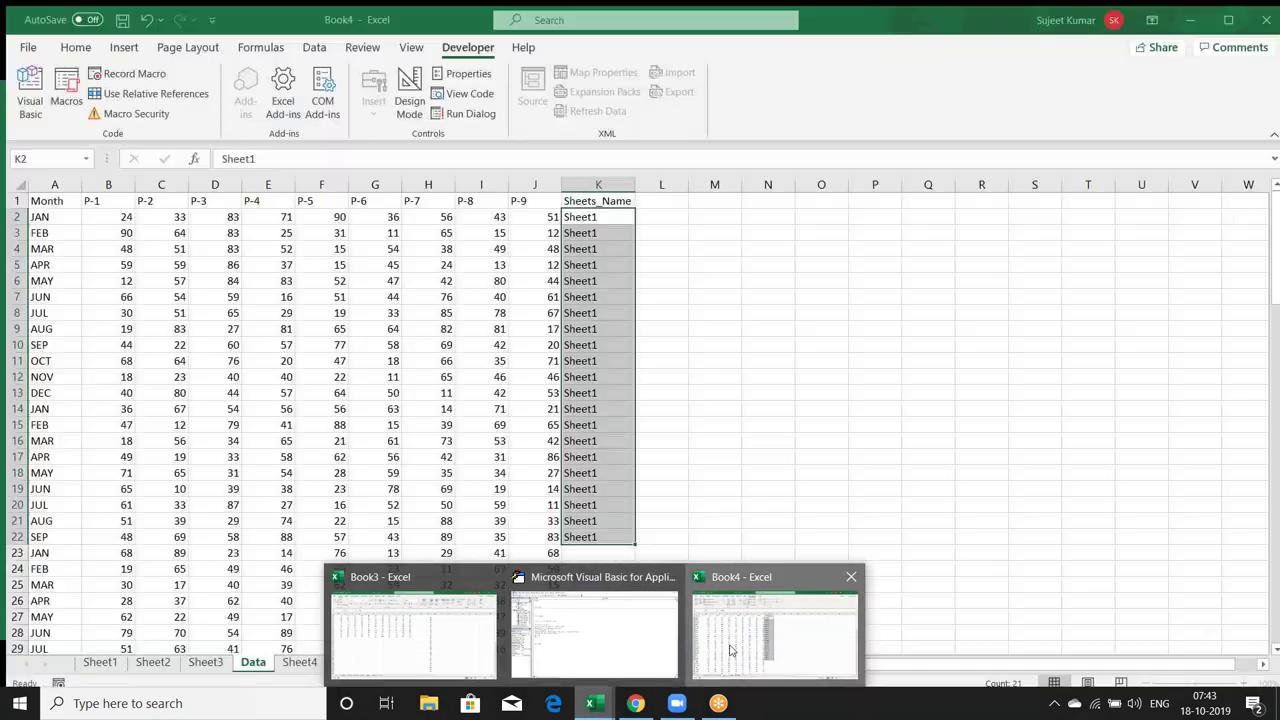
click(730, 651)
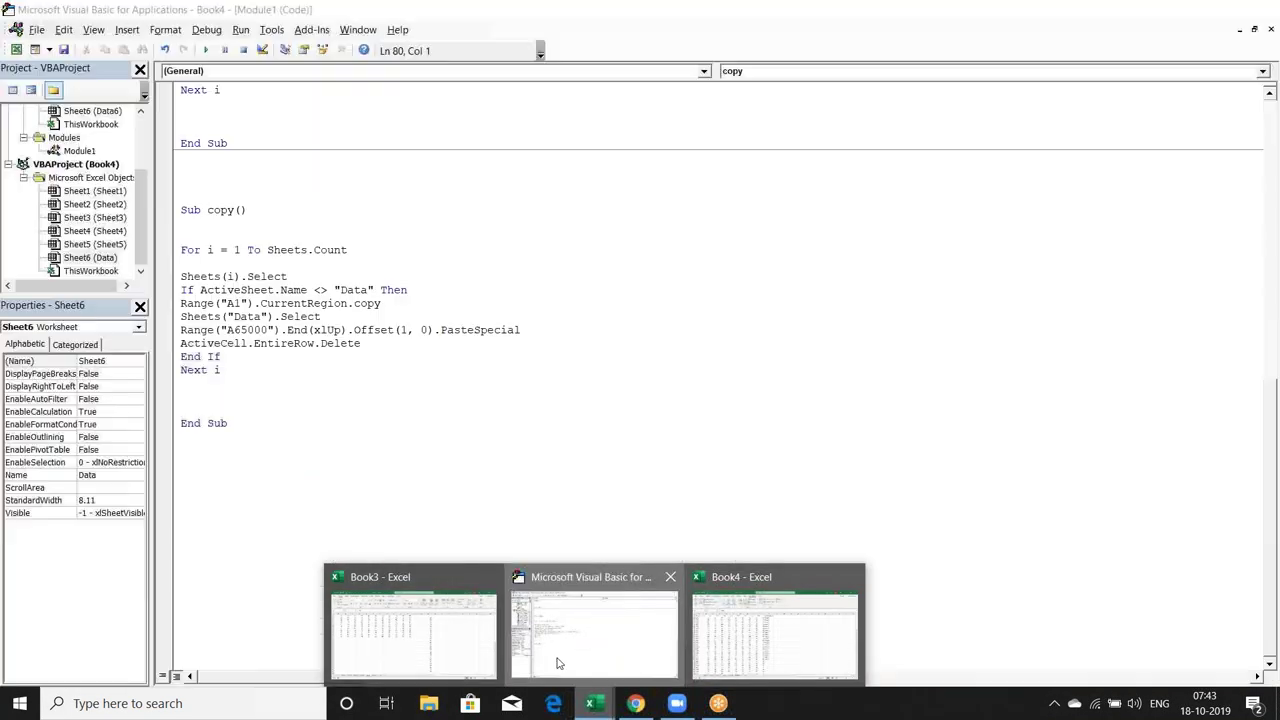
click(558, 663)
key(ctrl+a)
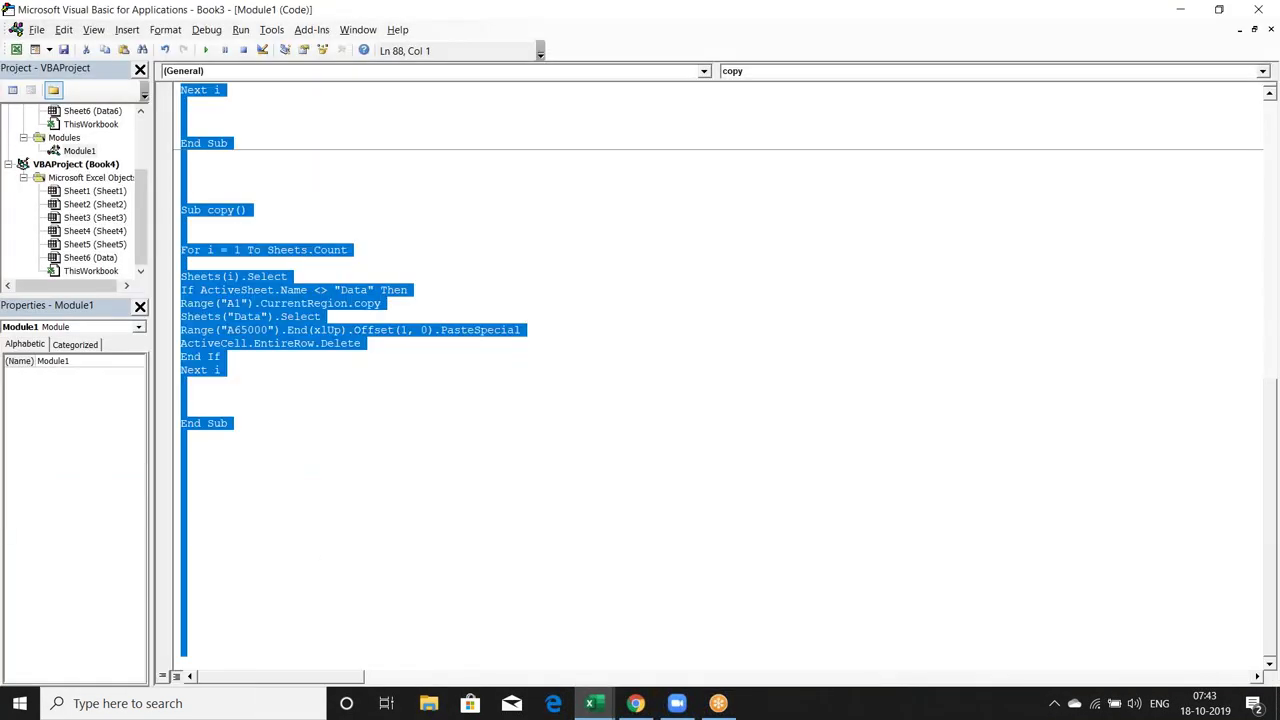
key(alt+F11)
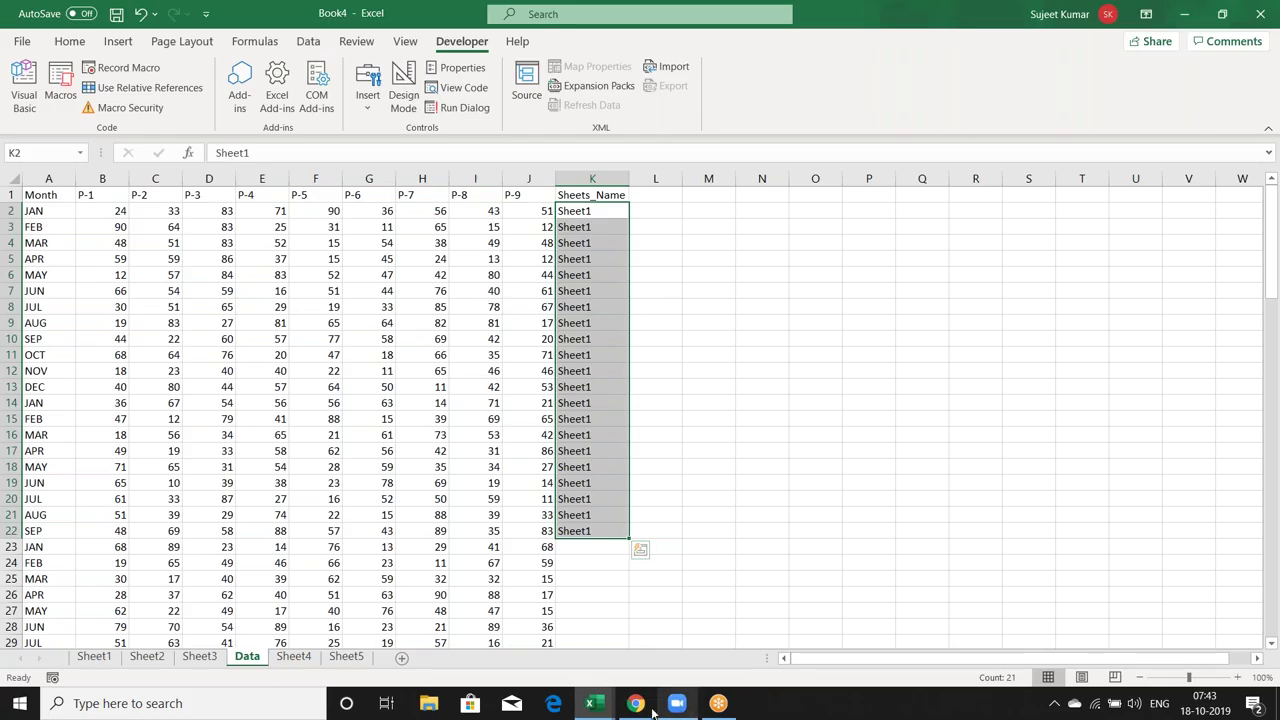
click(636, 703)
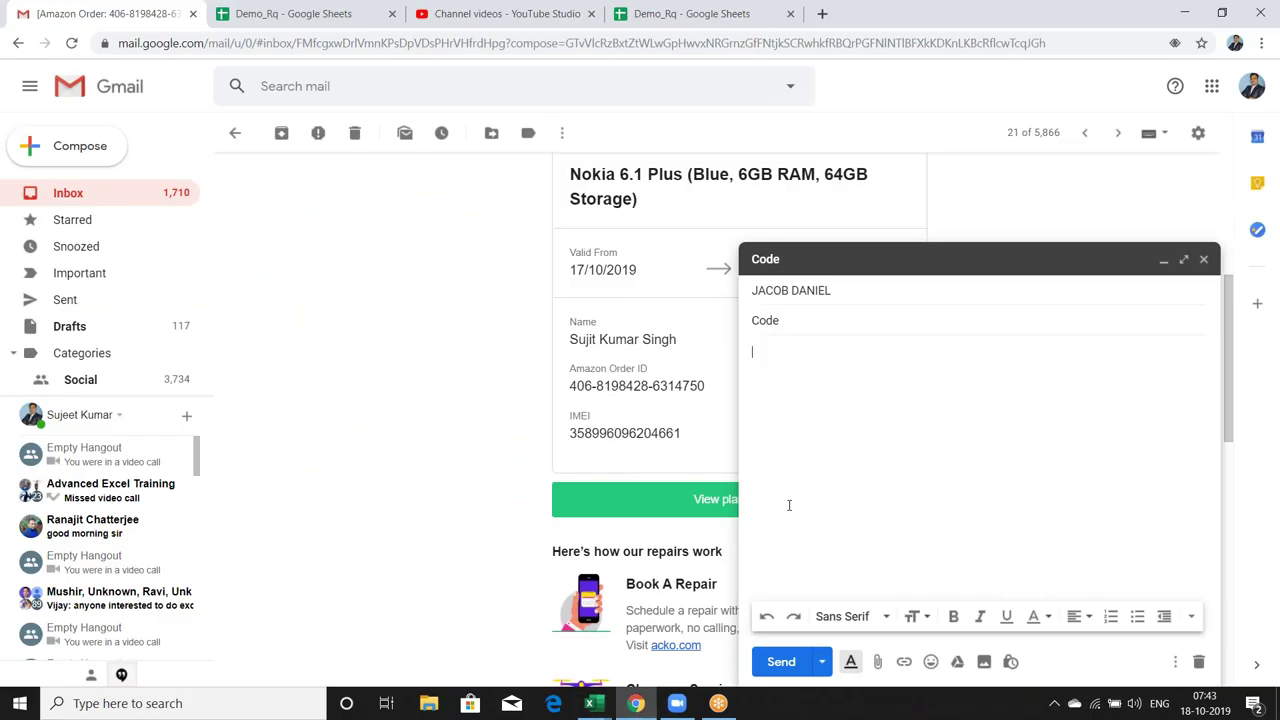
- Paste the macro code into the message body, send it, and show the desktop
key(ctrl+v)
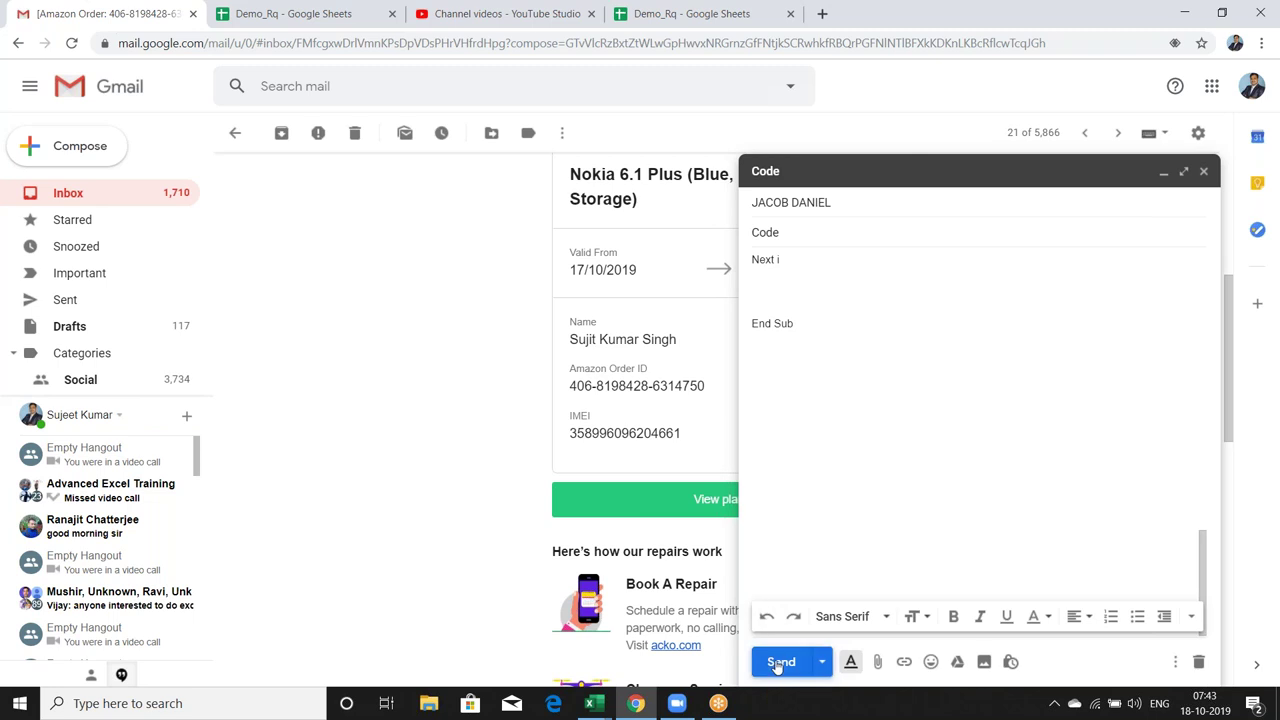
click(781, 661)
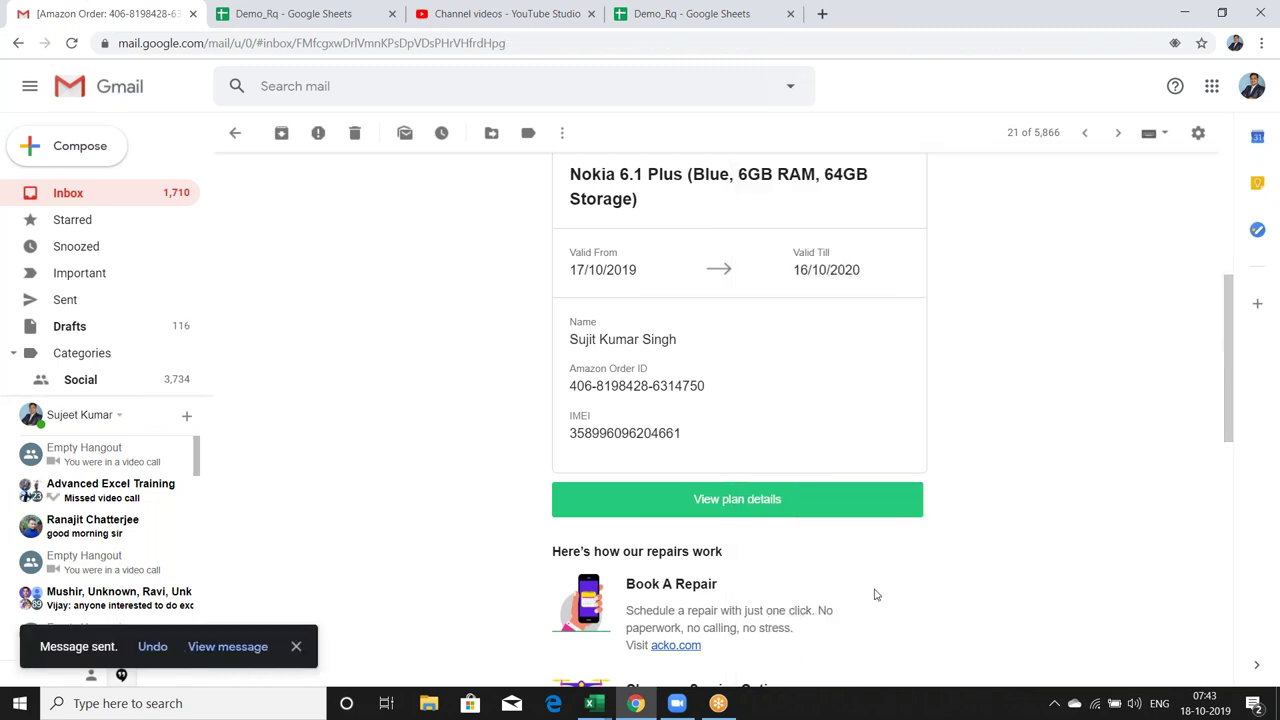
key(super+d)
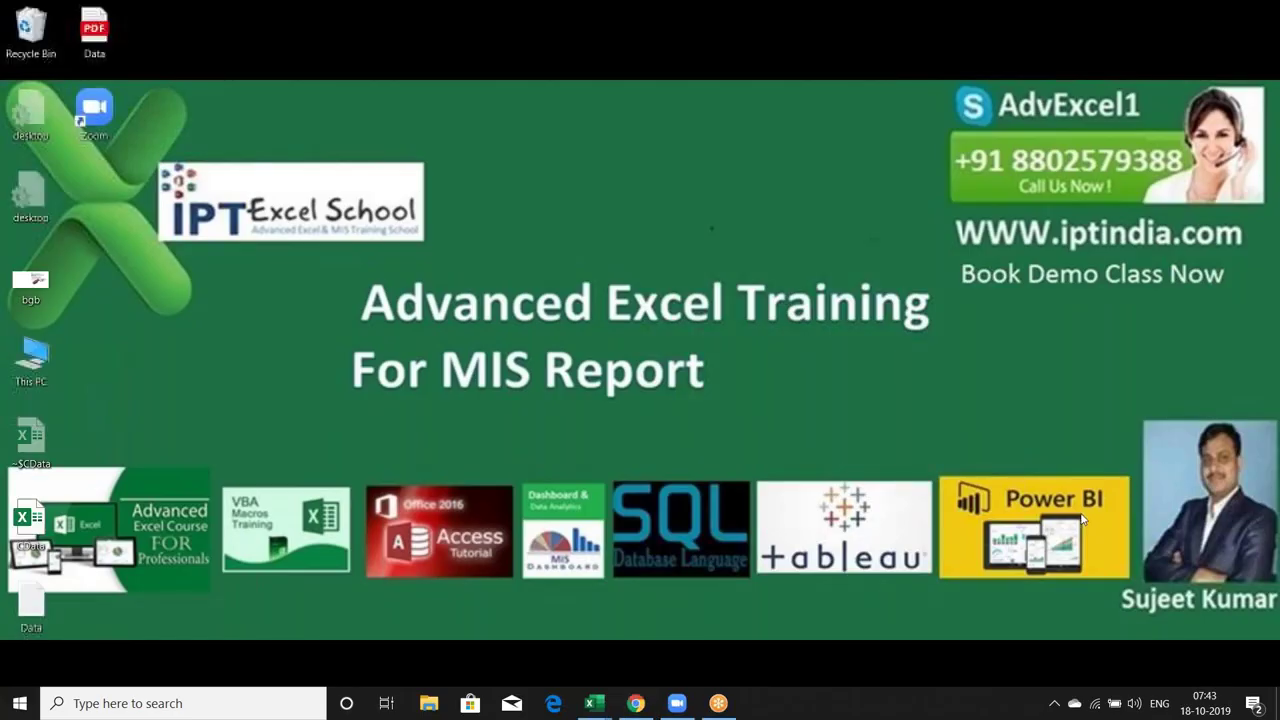